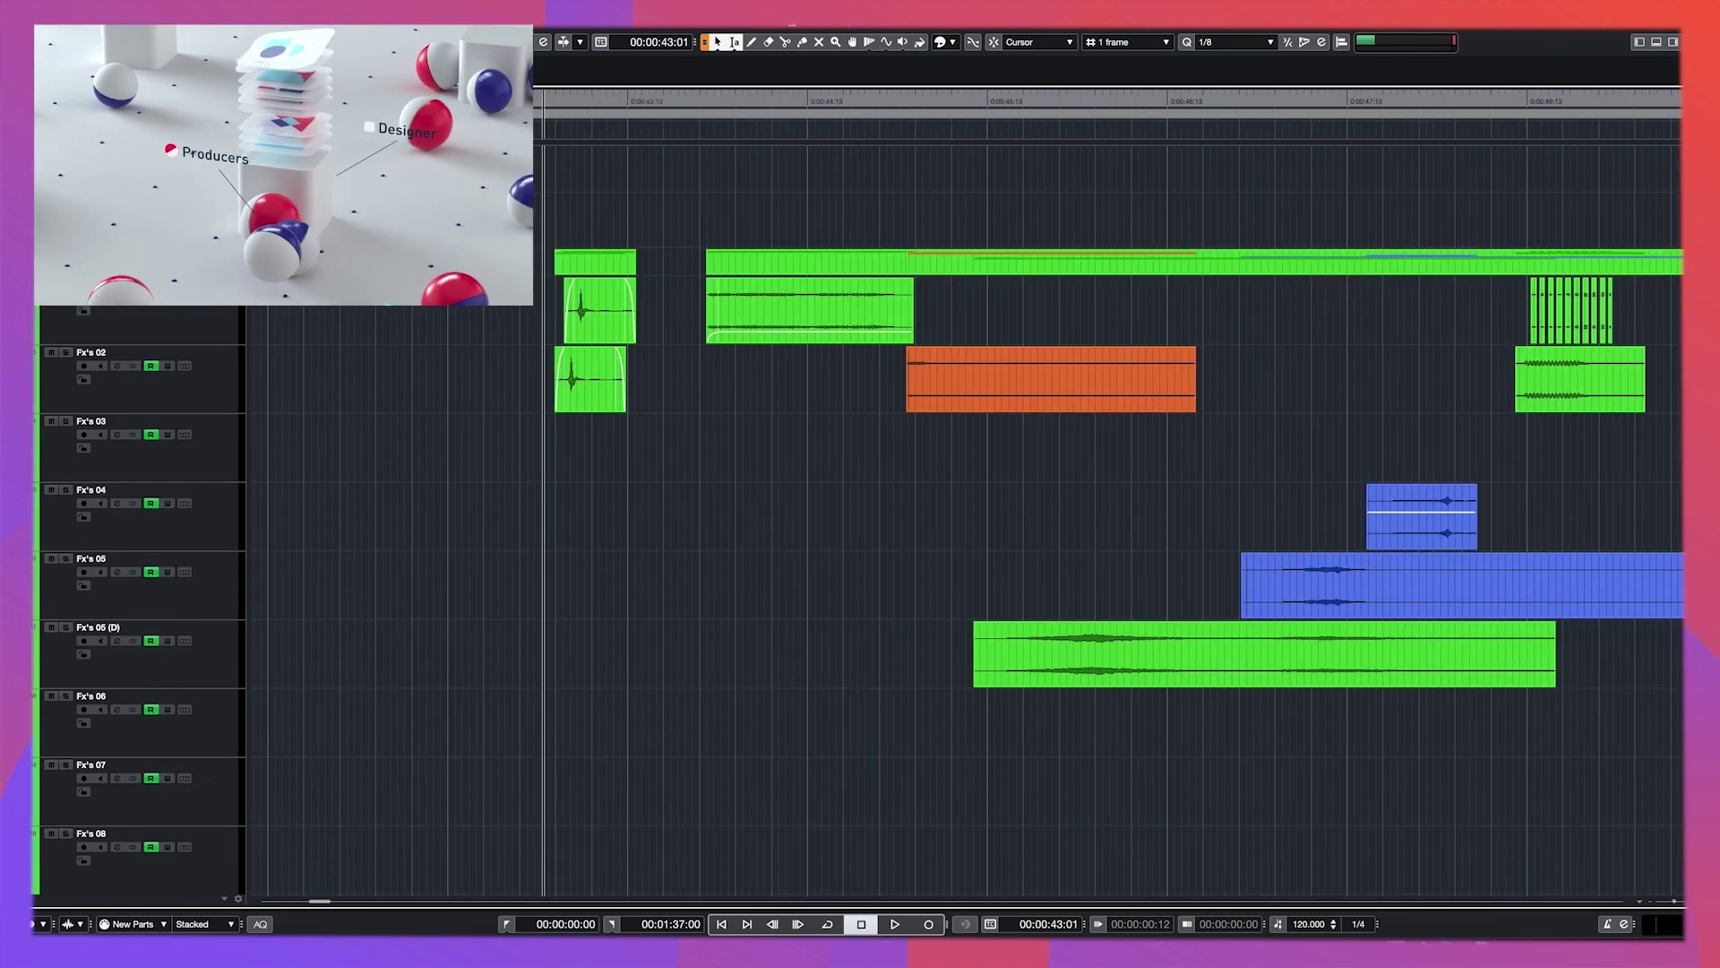
Play back the arrangement and set the video length slider to 01:37.
key("space")
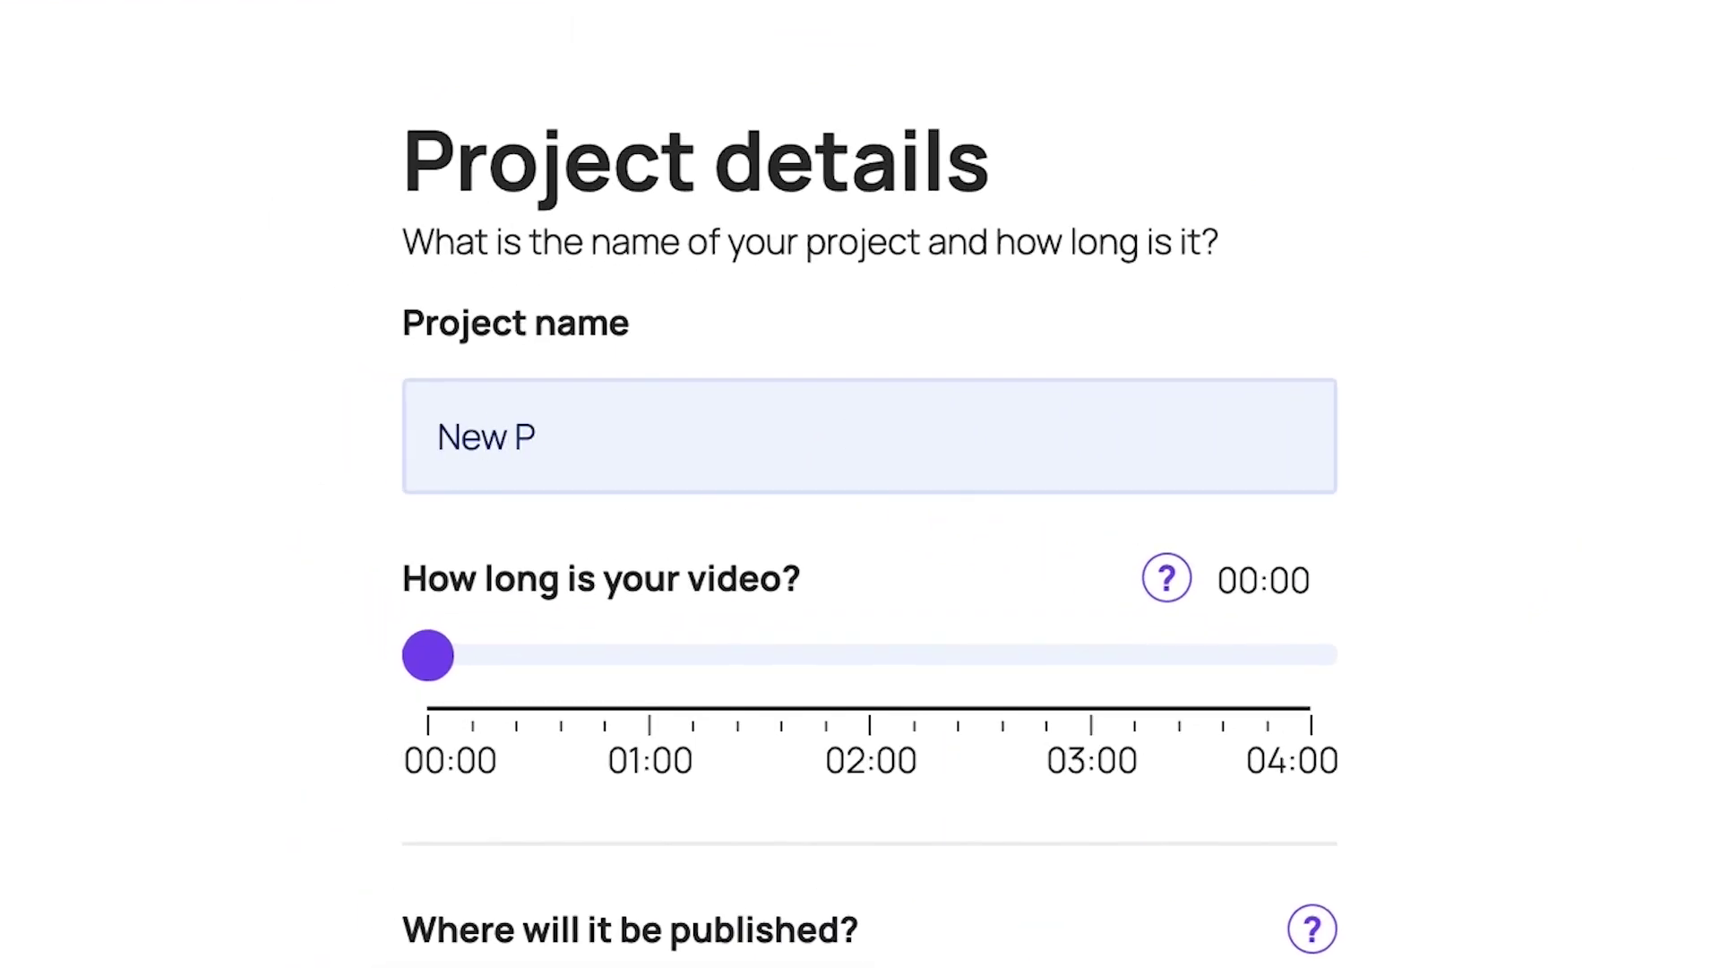
left_click_drag(428, 655, 784, 655)
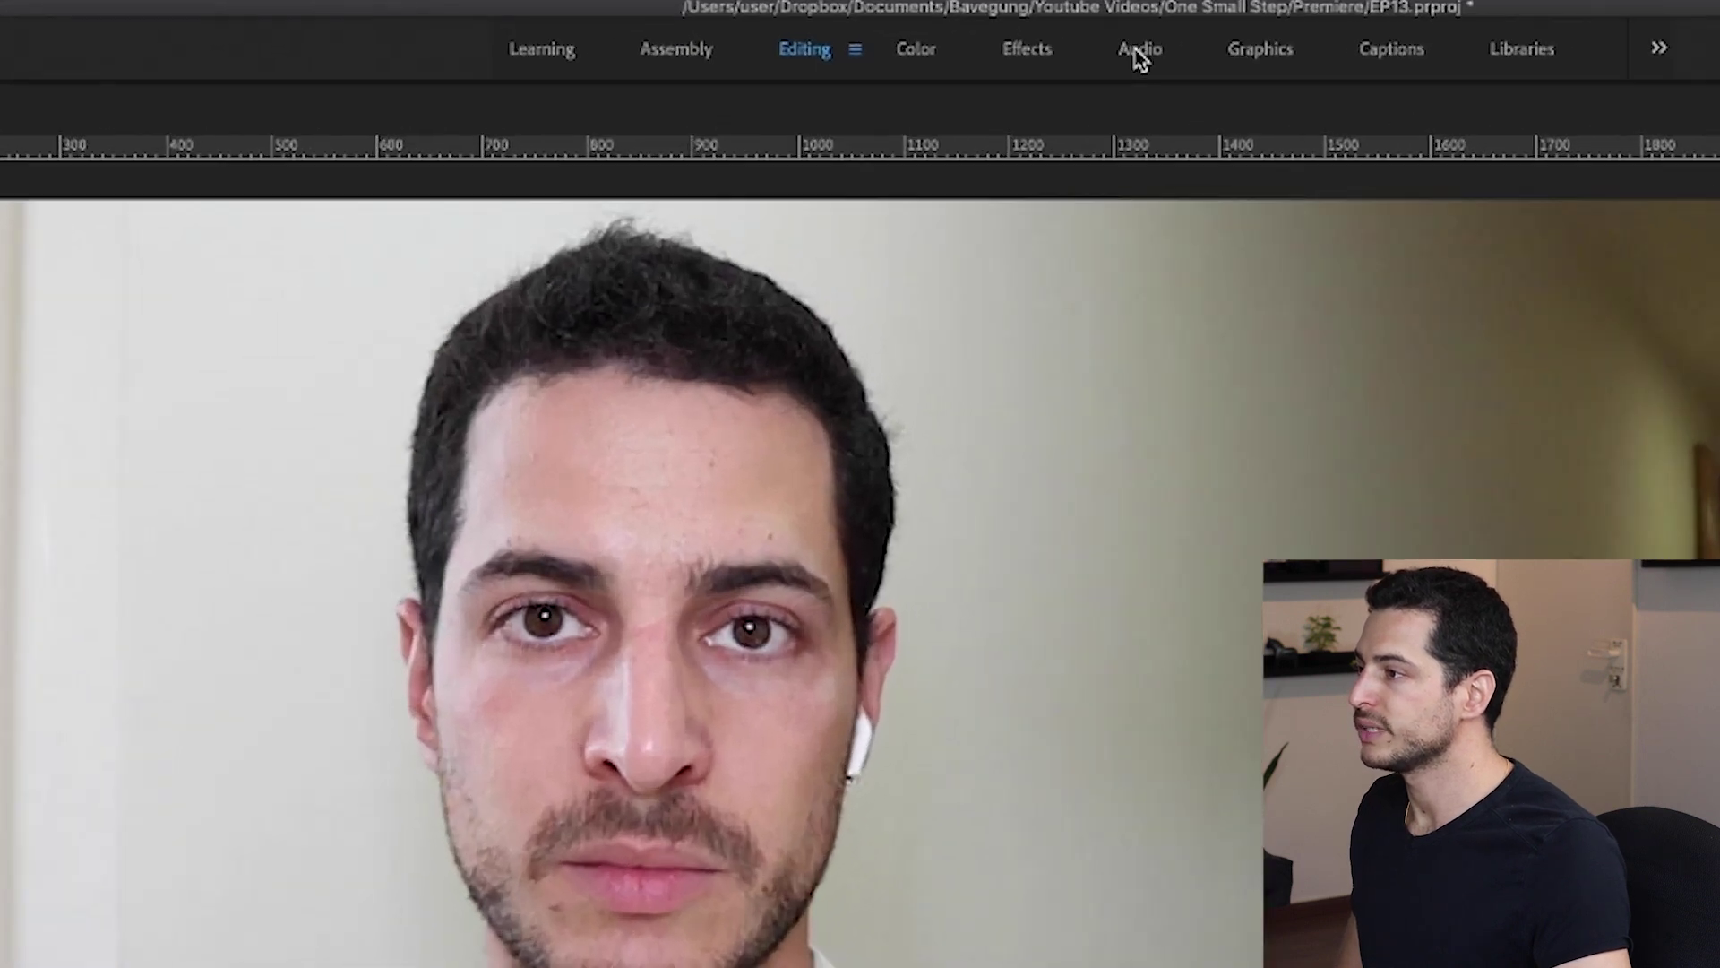
In the Audio workspace, tag the Audio 3 voice clip as Dialogue and expand Repair.
left_click(889, 27)
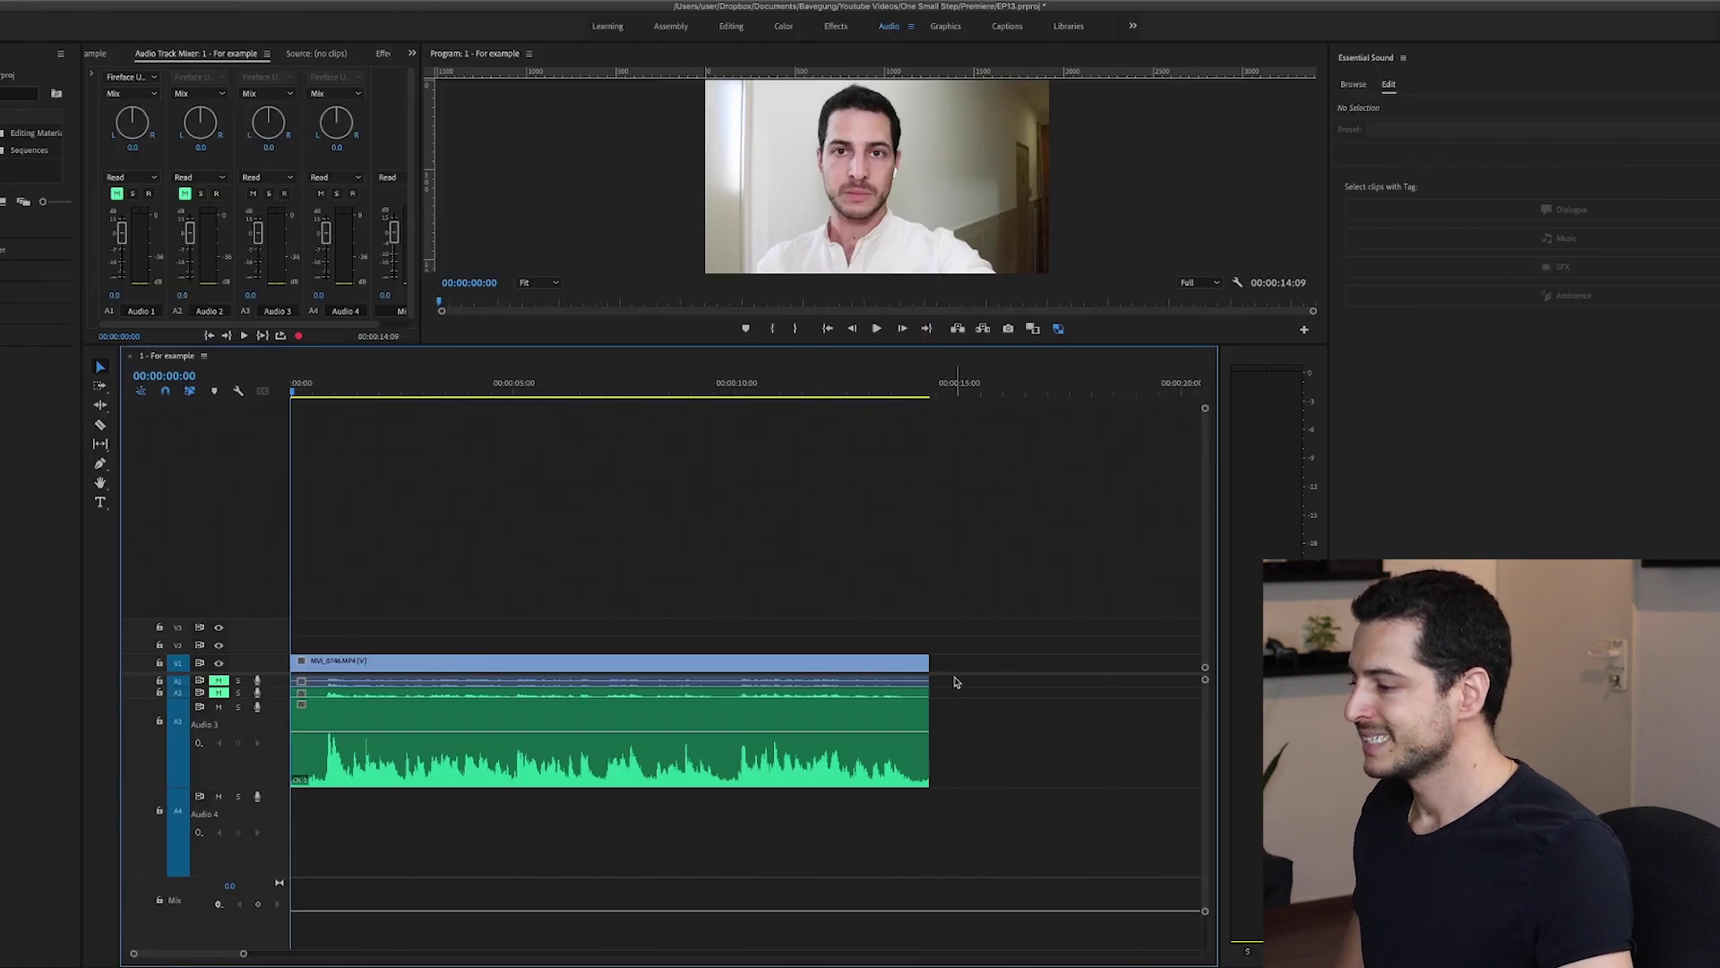
left_click(783, 776)
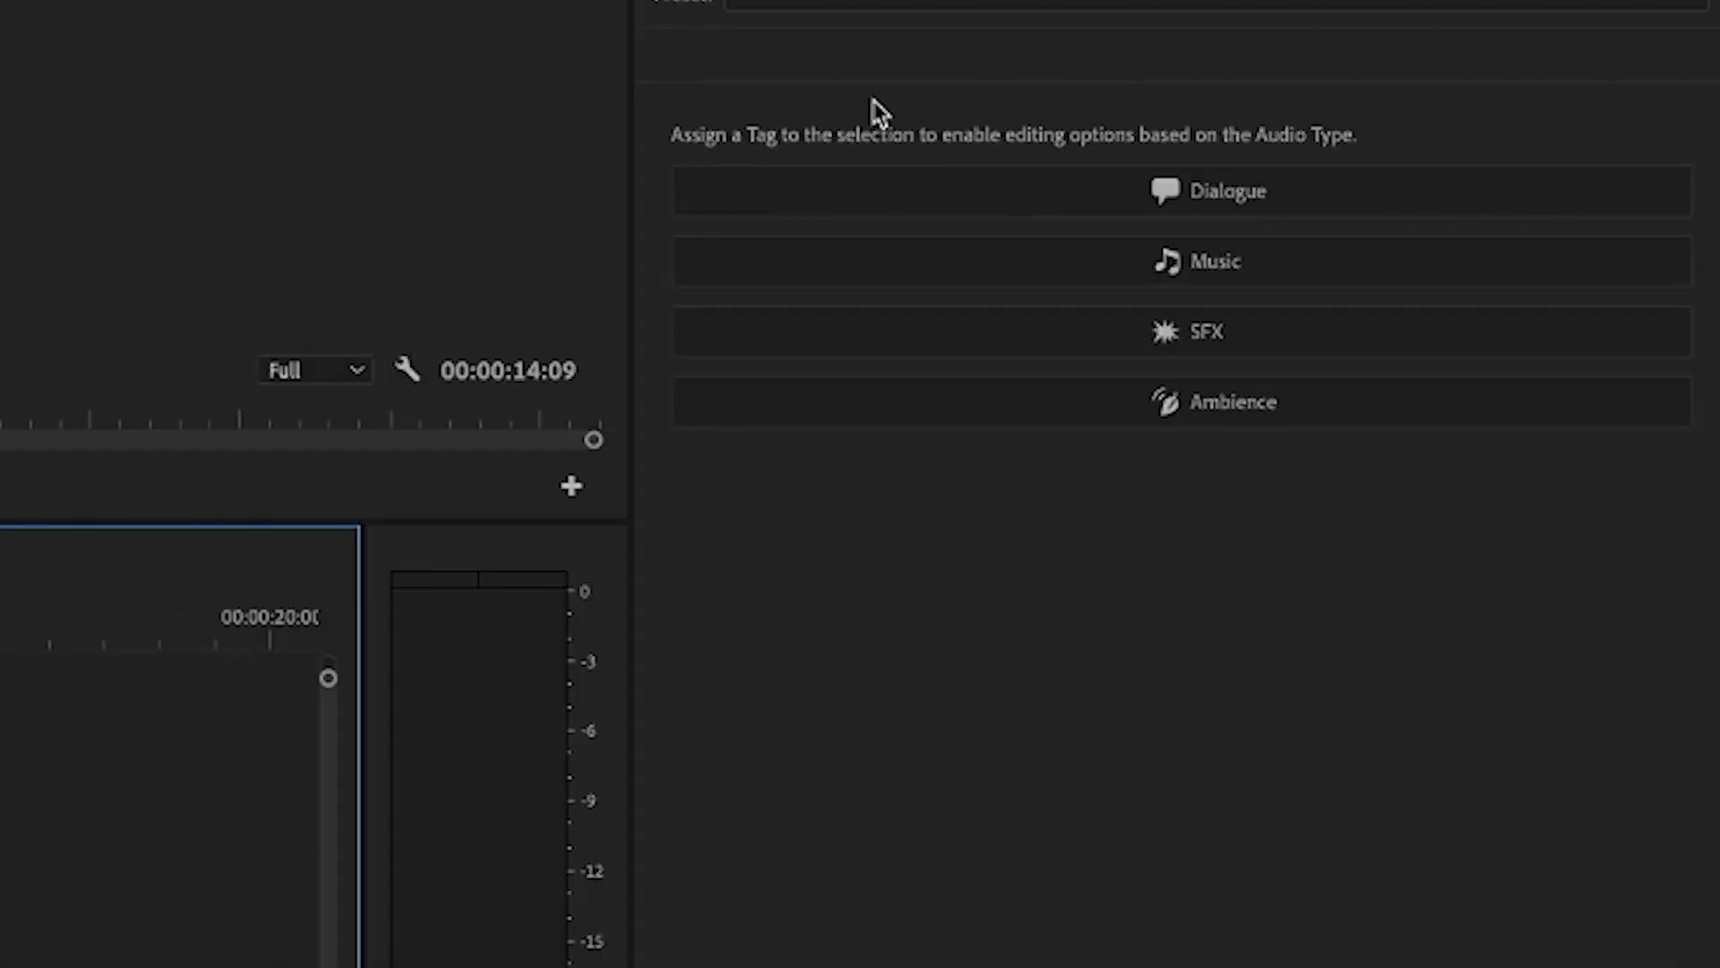
left_click(905, 188)
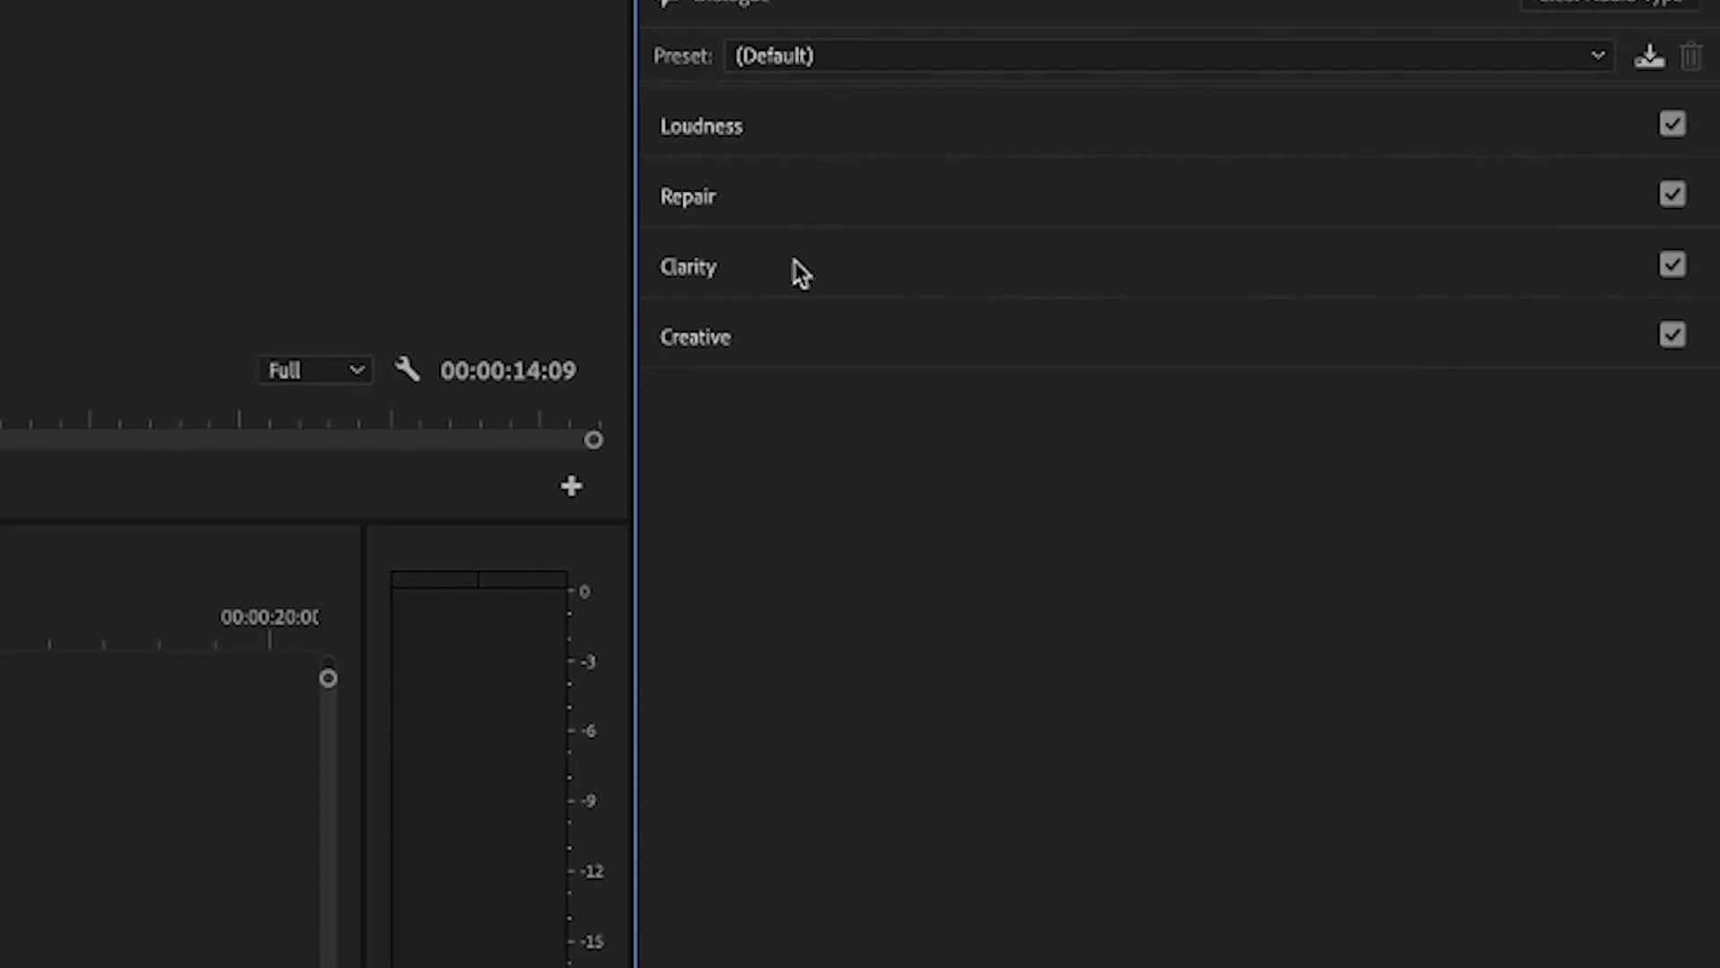
left_click(806, 188)
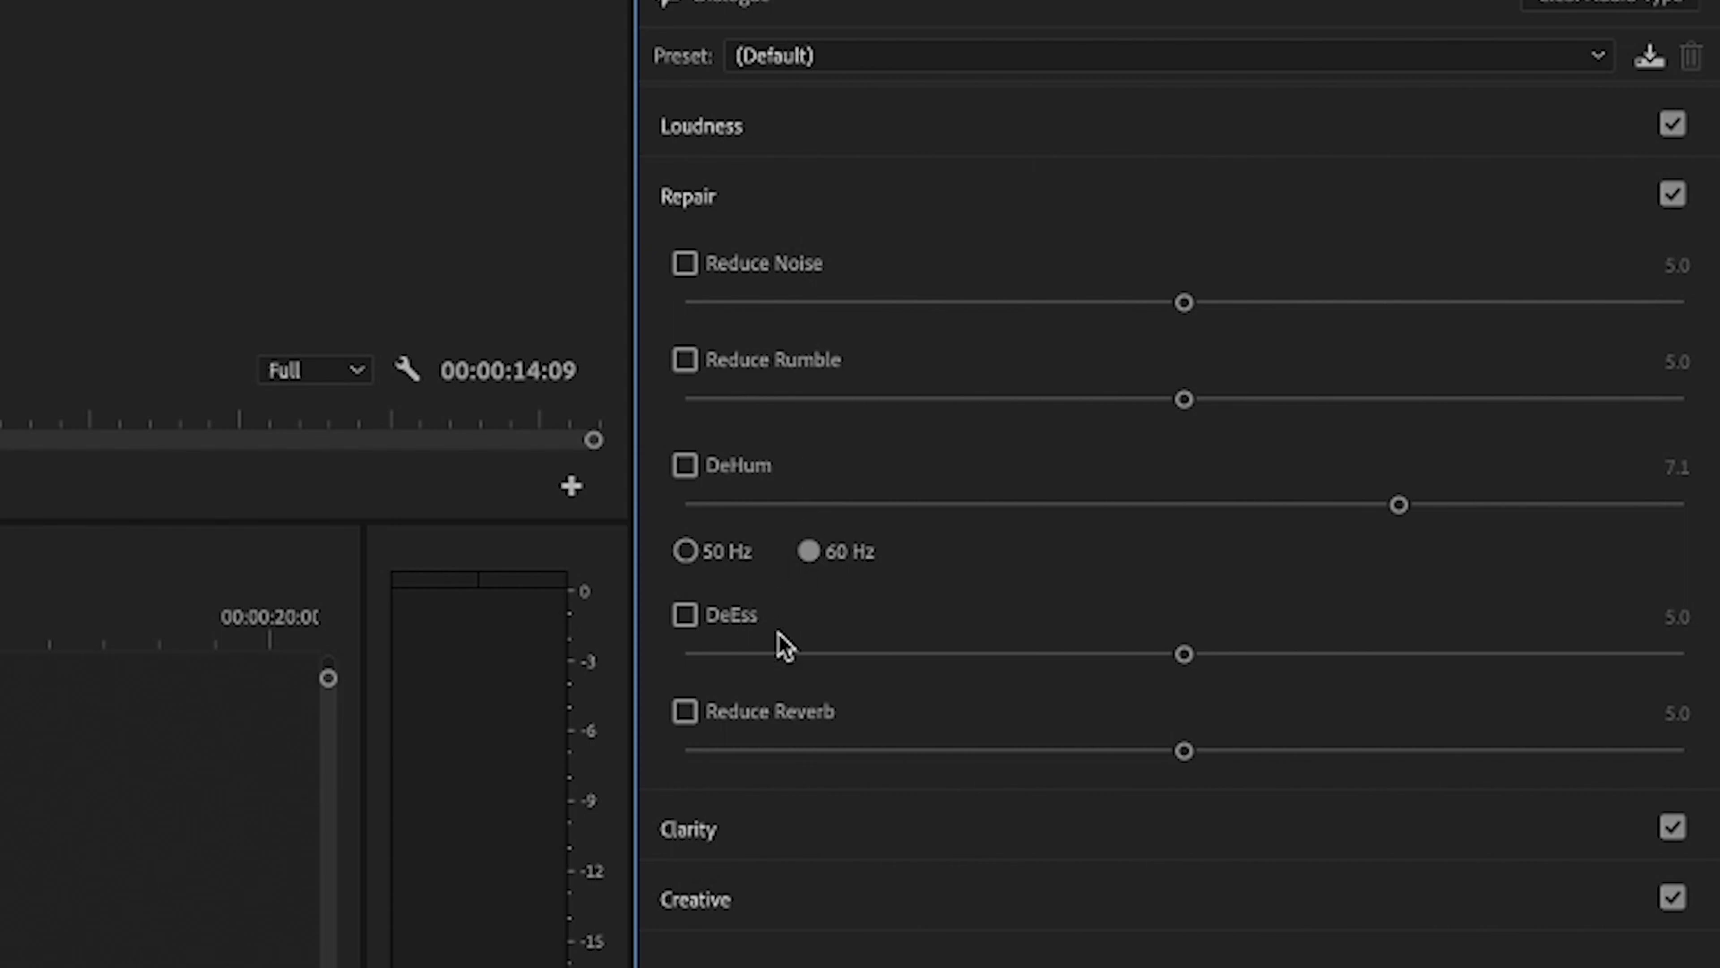
Enable Reduce Reverb at about 5.2, then play the clip toggling it off and on.
left_click(772, 722)
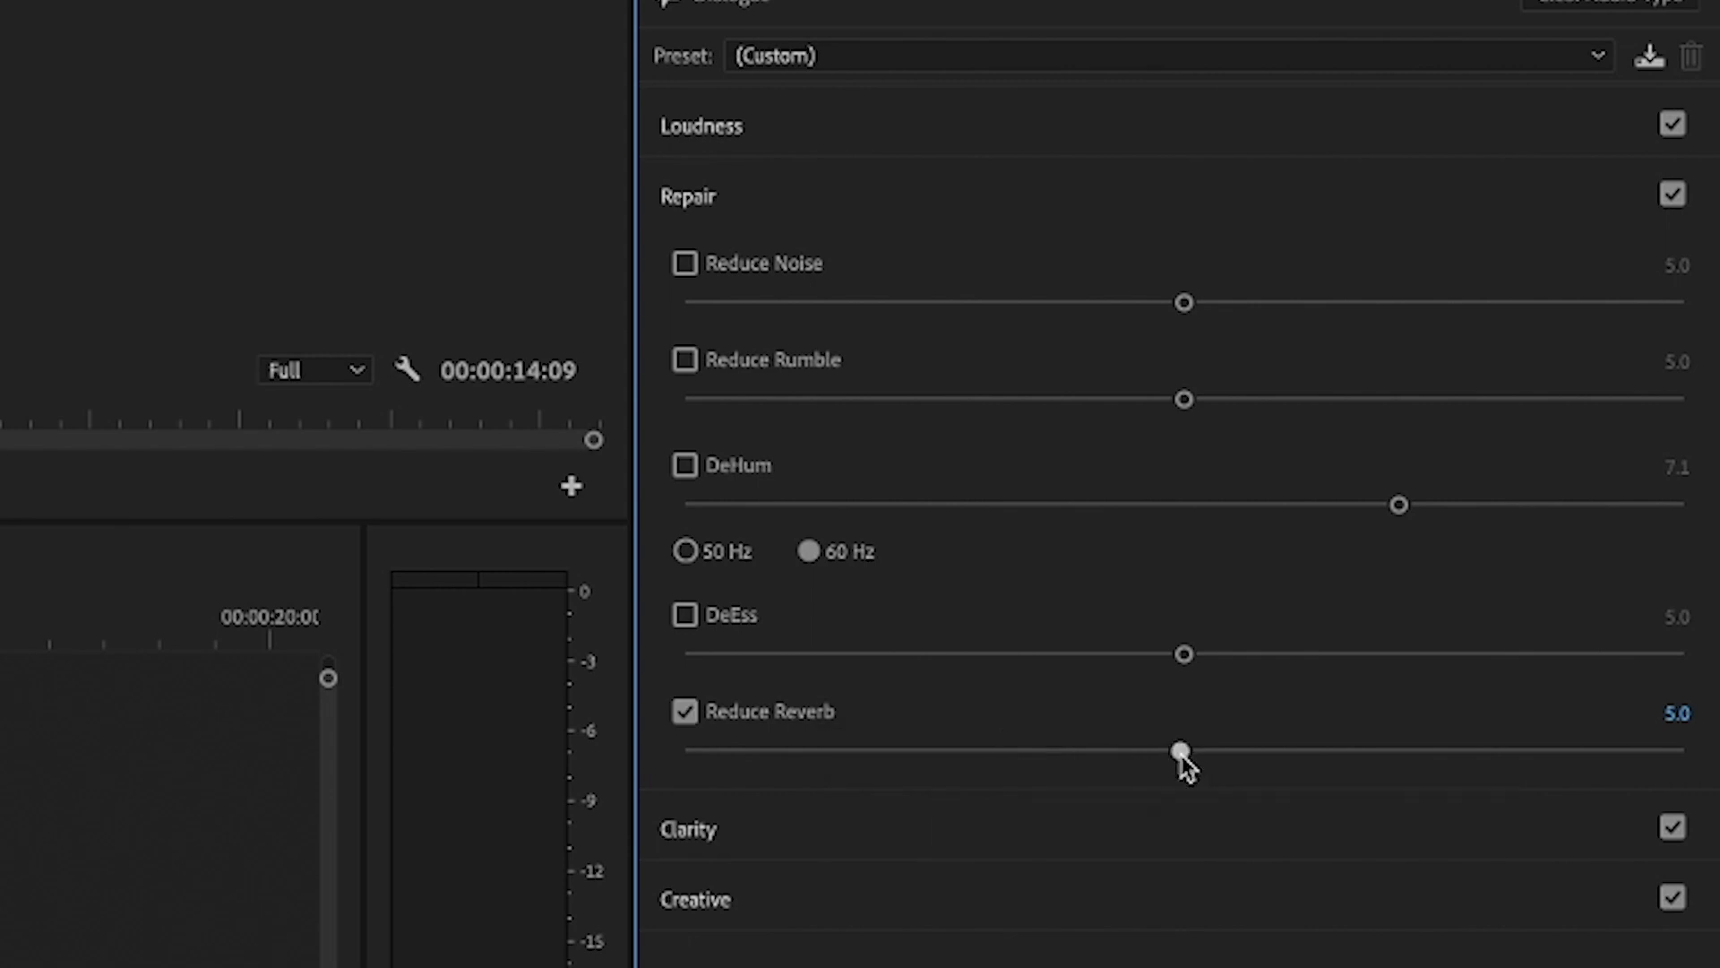
left_click_drag(1183, 755, 681, 755)
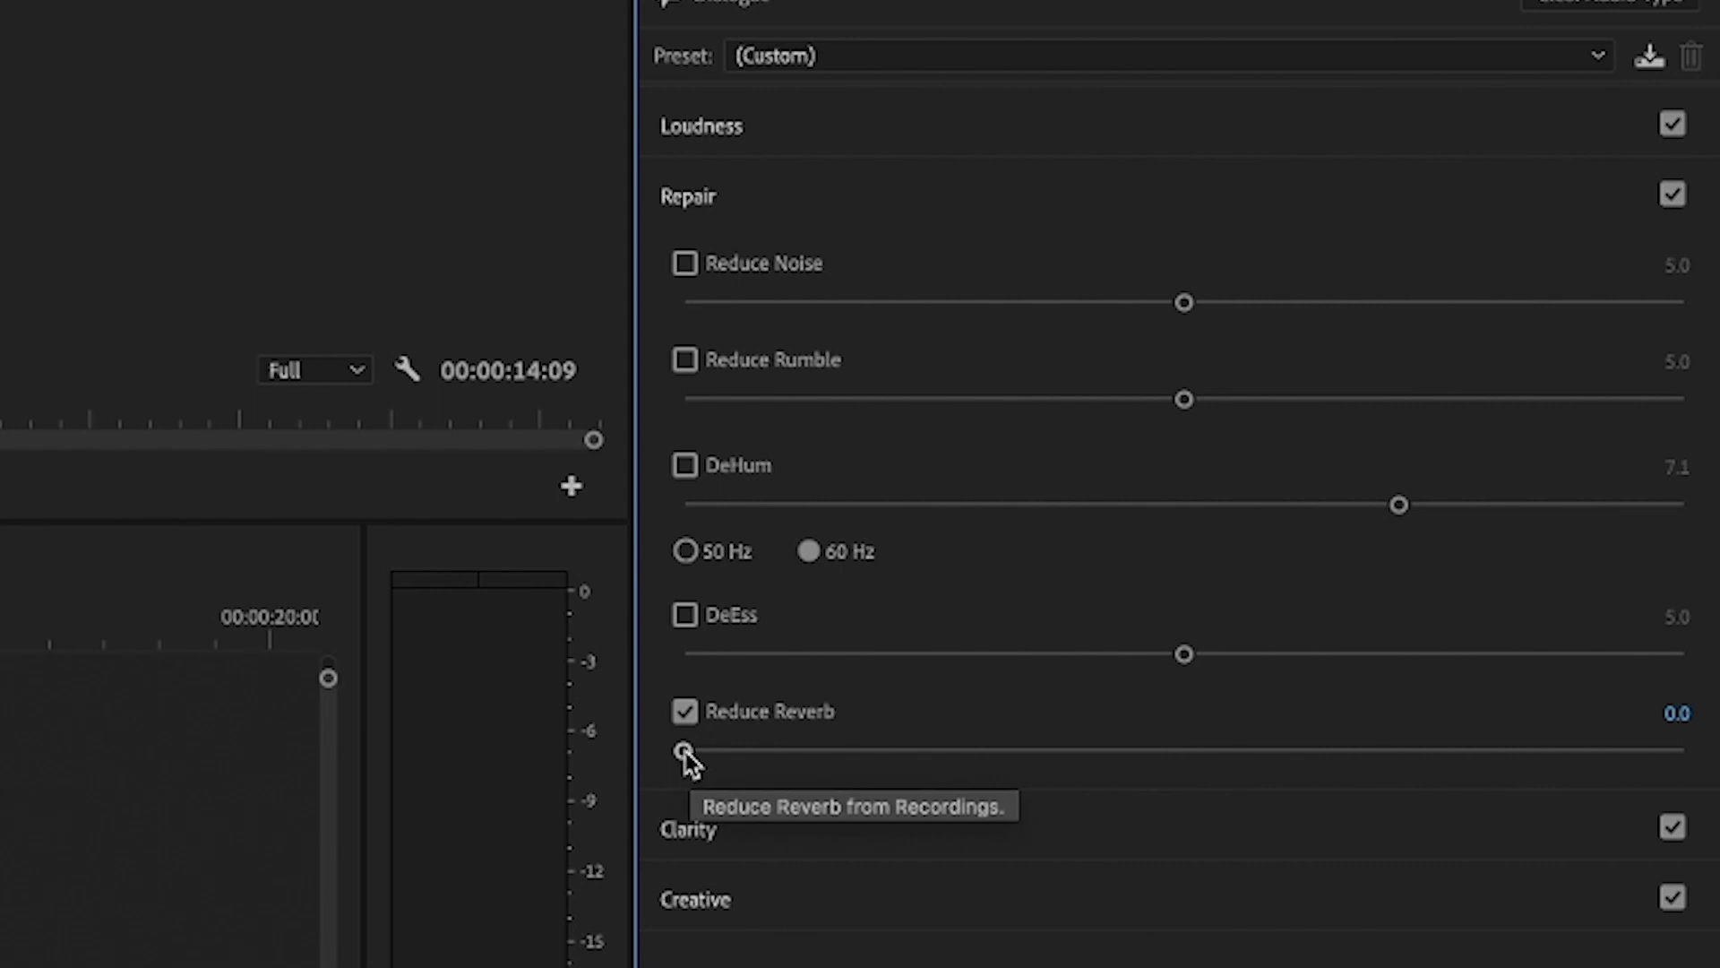
left_click_drag(687, 752, 1203, 718)
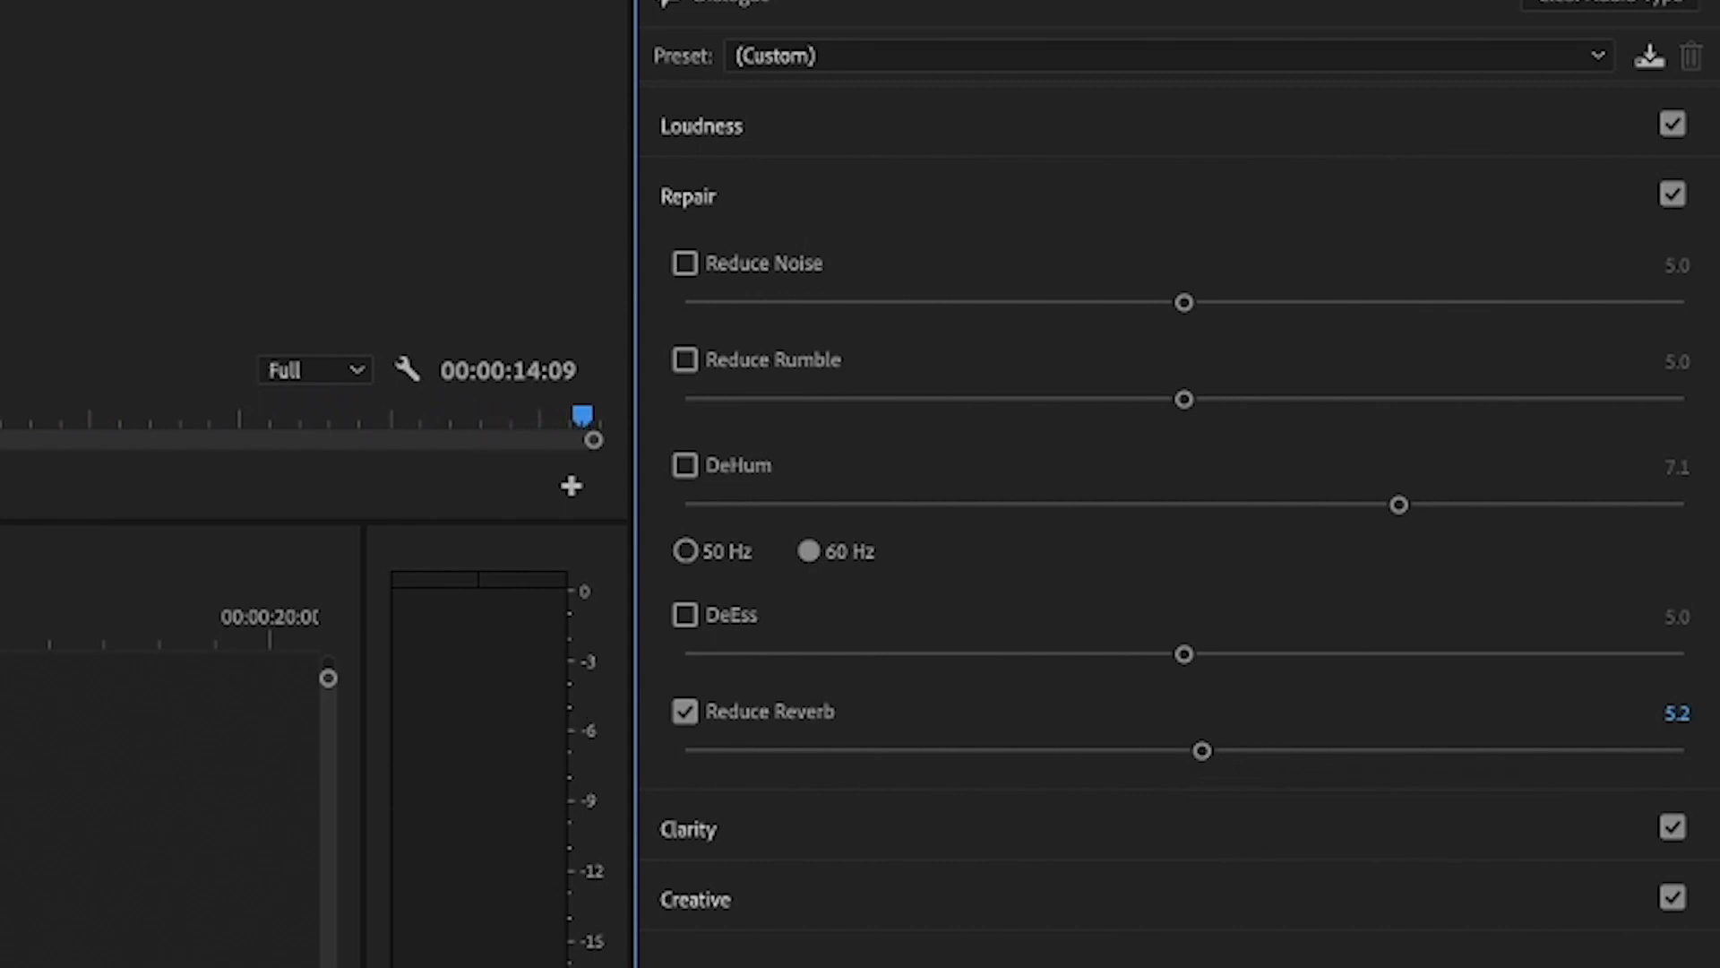
key("shift+3")
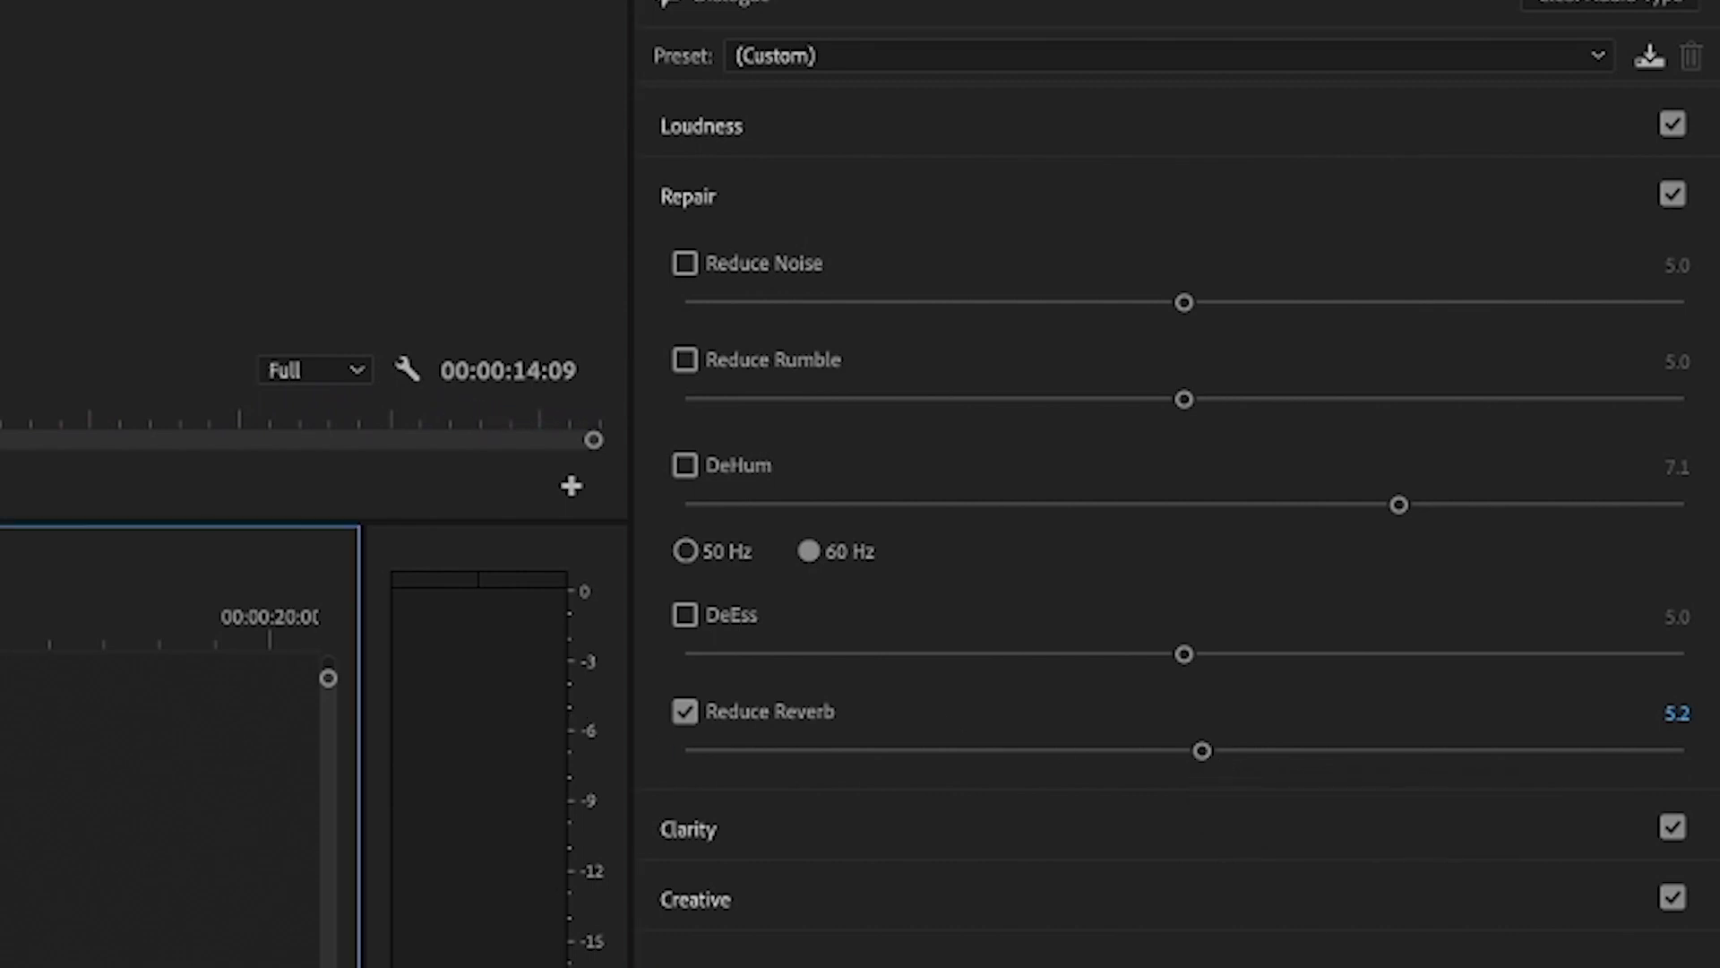
left_click(702, 713)
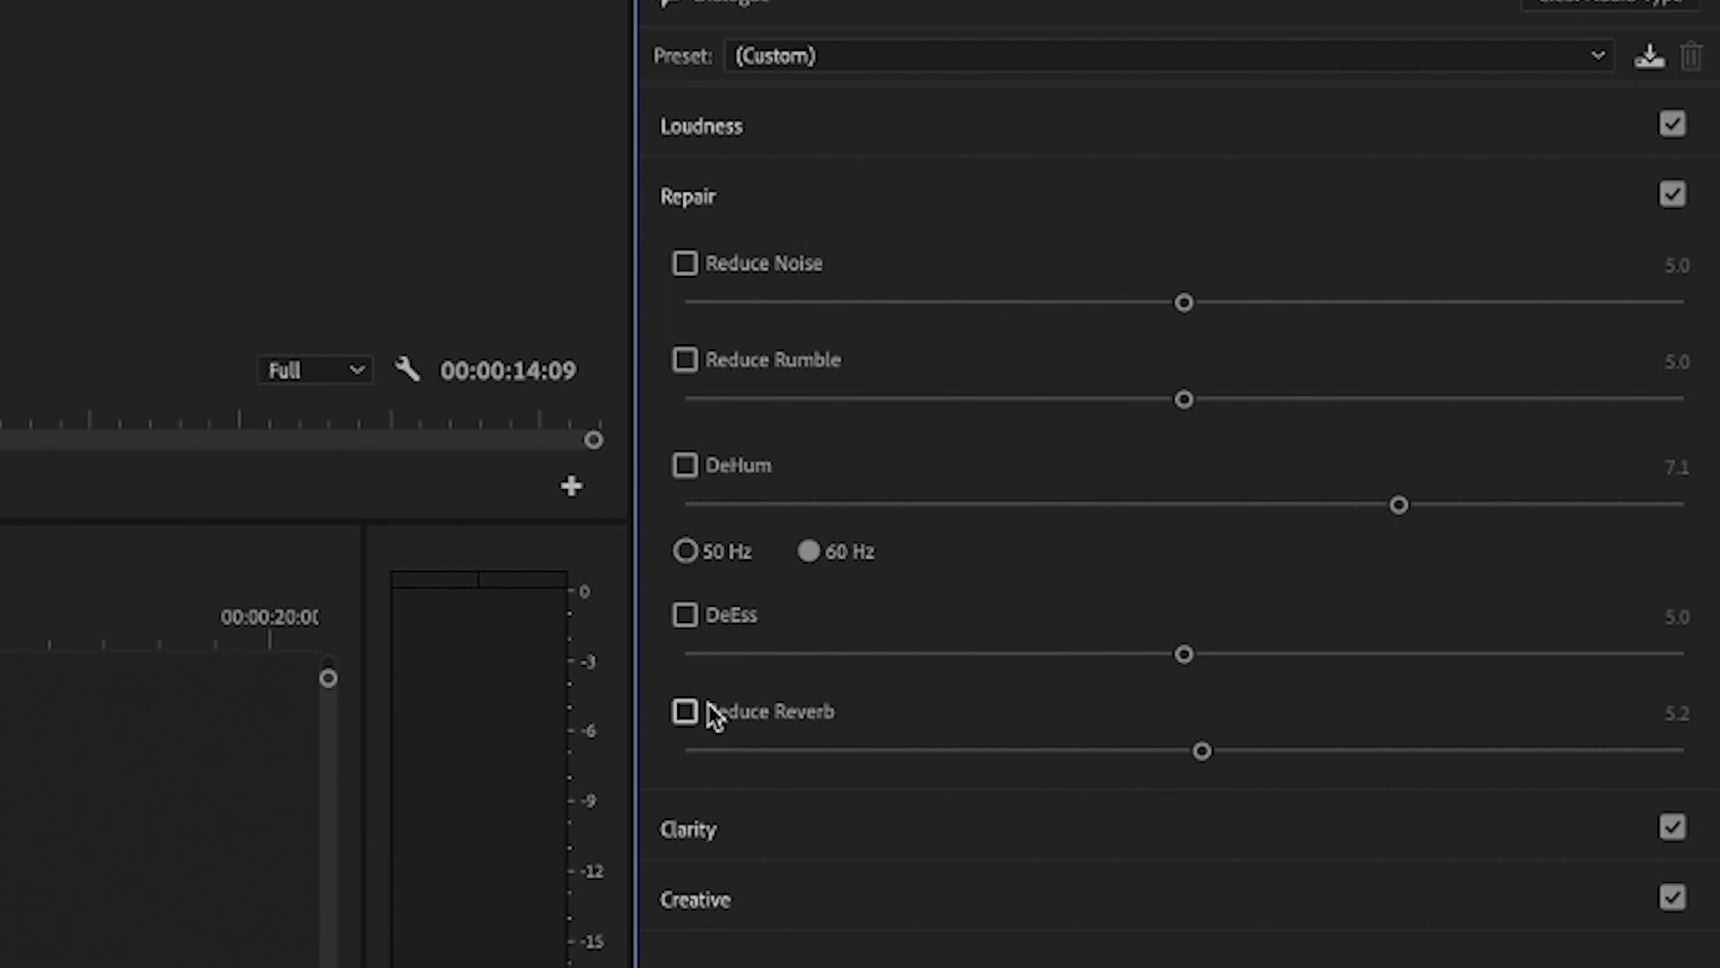
left_click(712, 715)
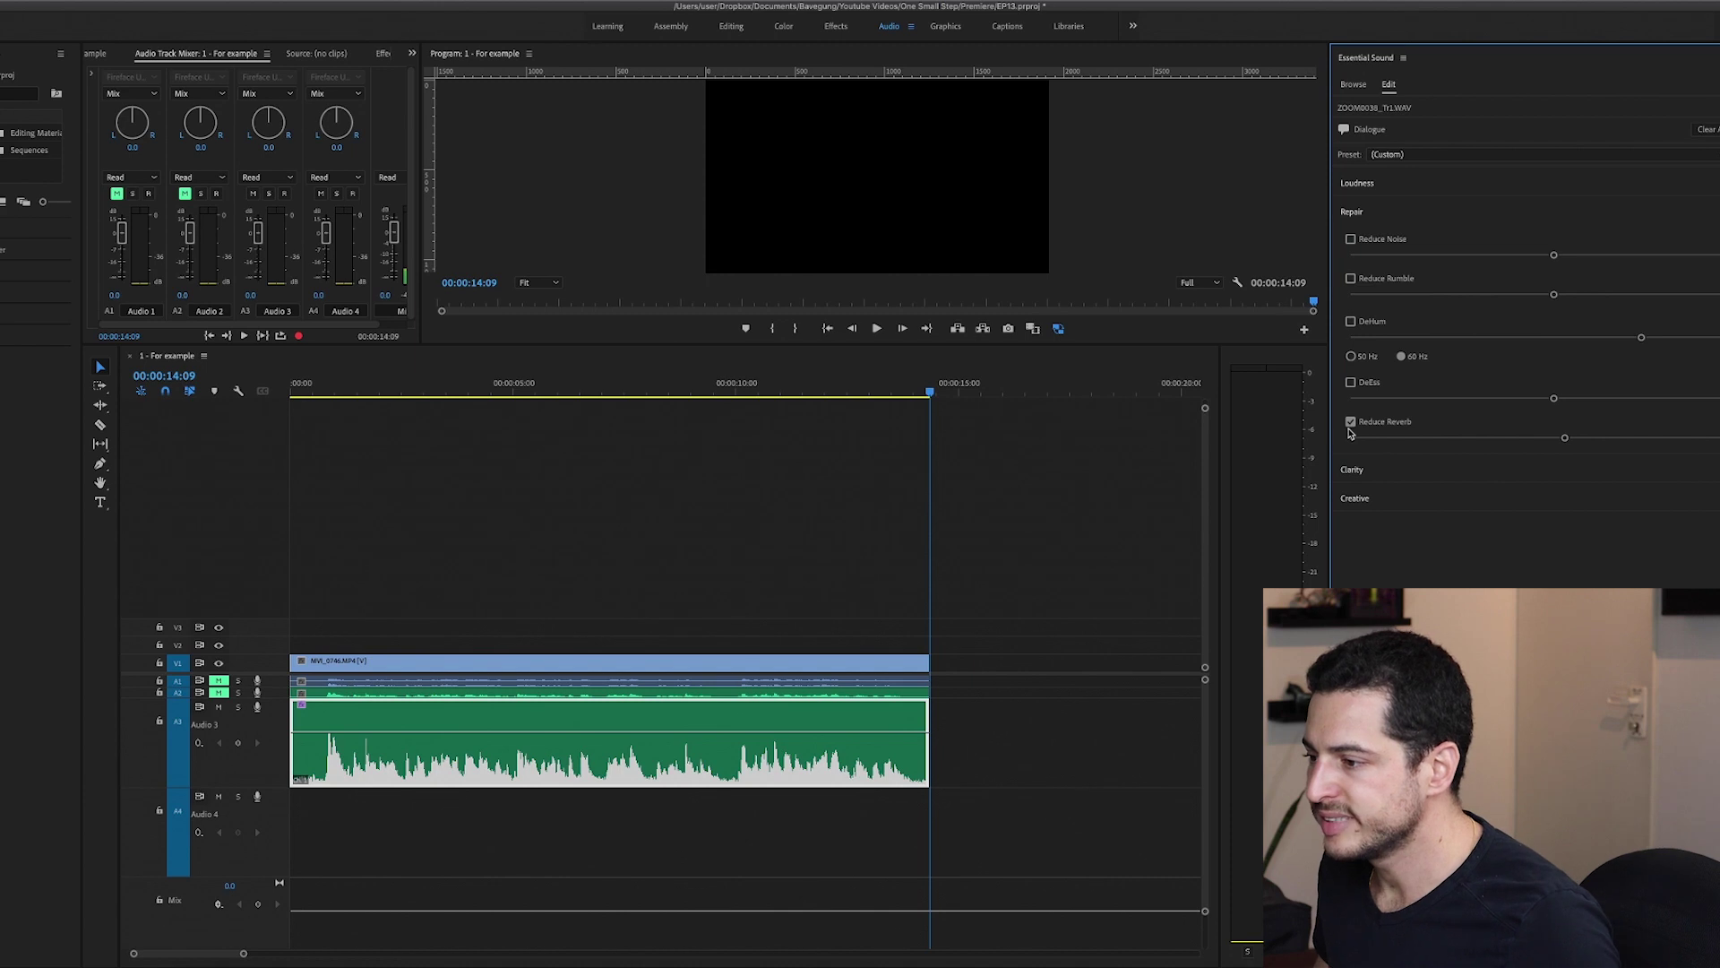
Turn Reduce Reverb off, return to Editing, and send the audio clip to Adobe Audition.
left_click(1351, 423)
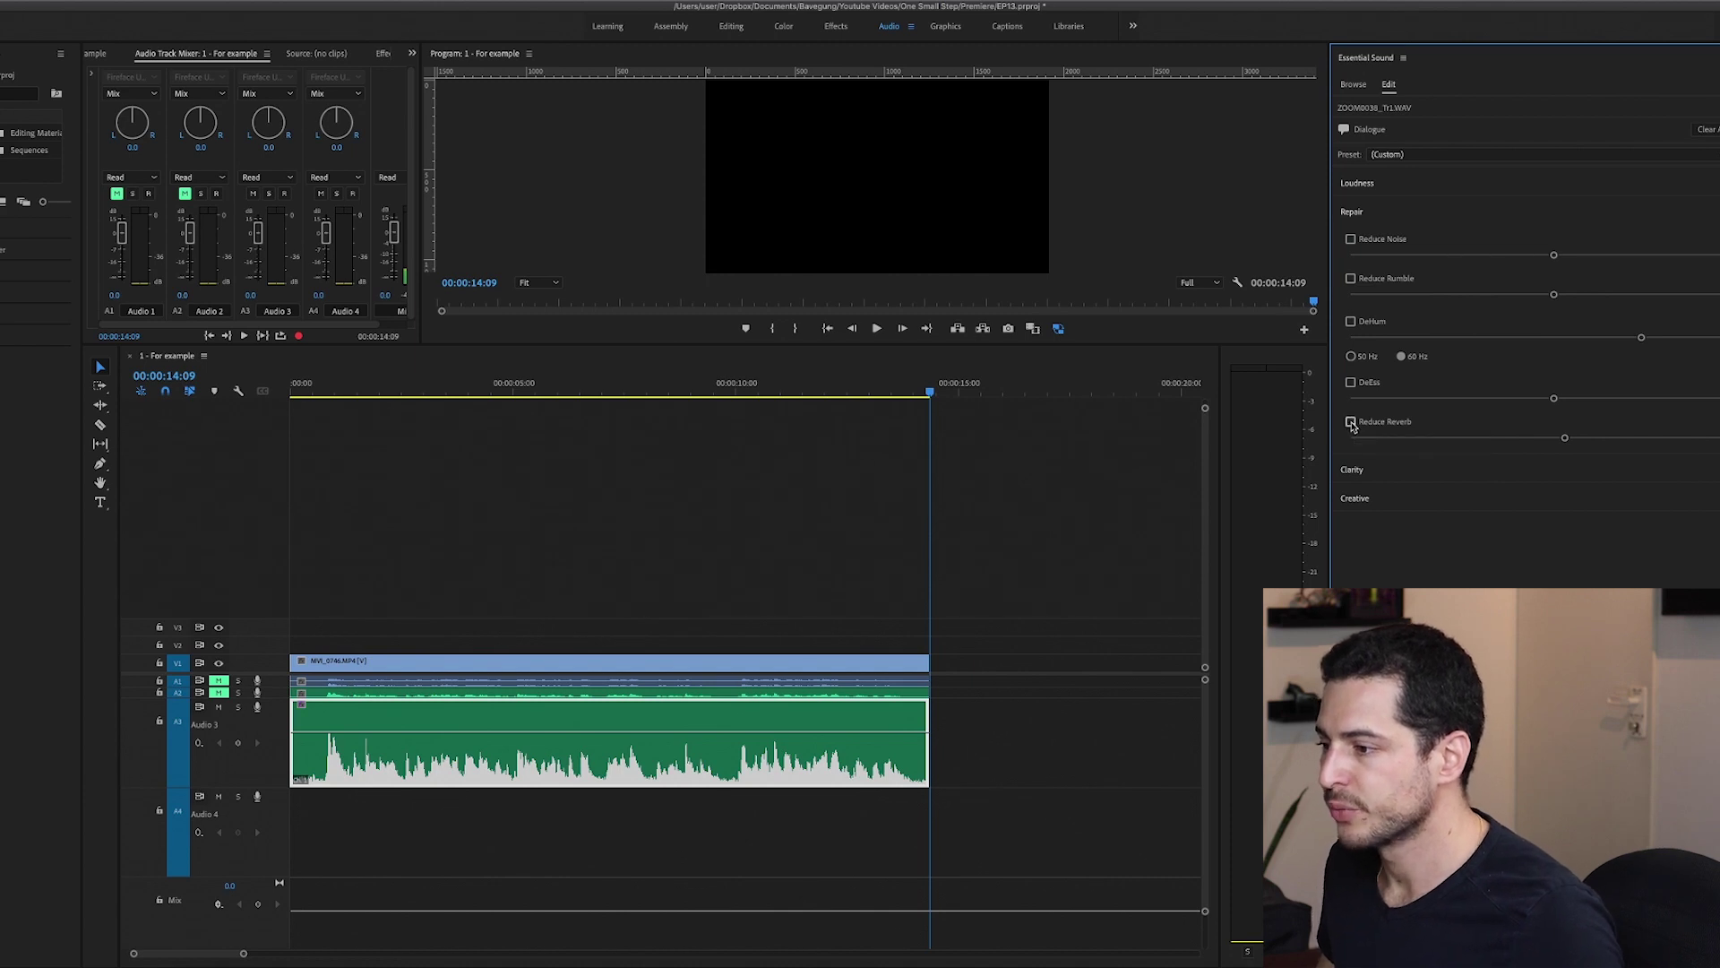
left_click(725, 27)
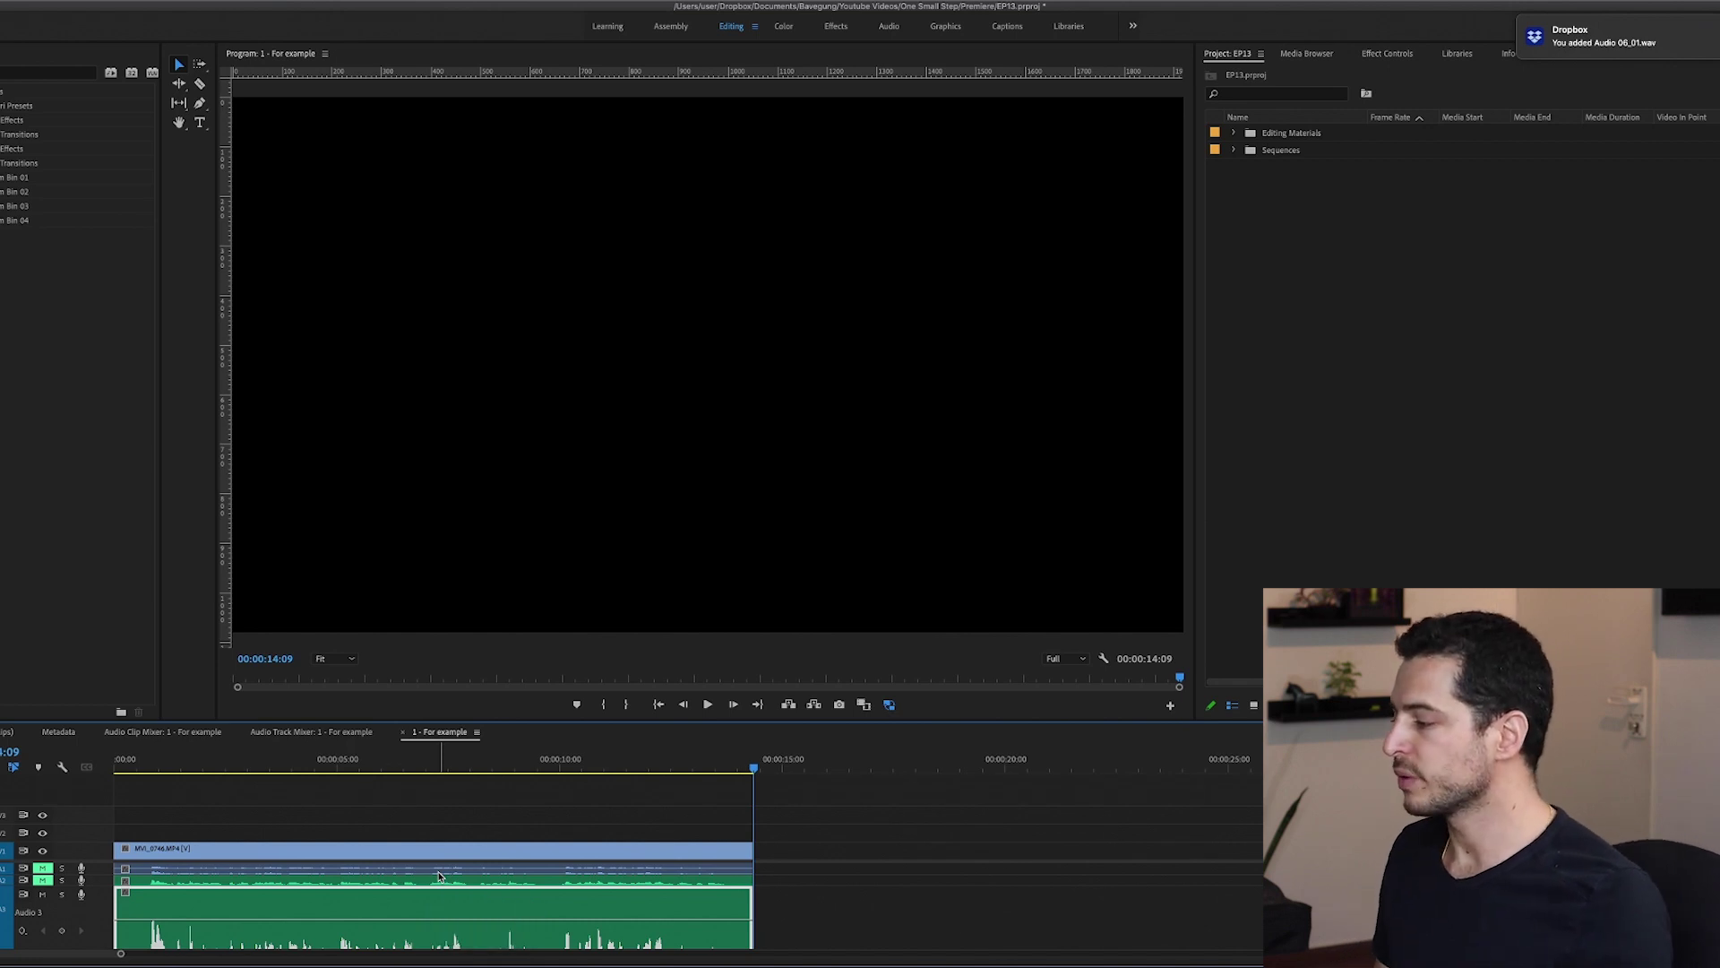
scroll(779, 916, "down", 2)
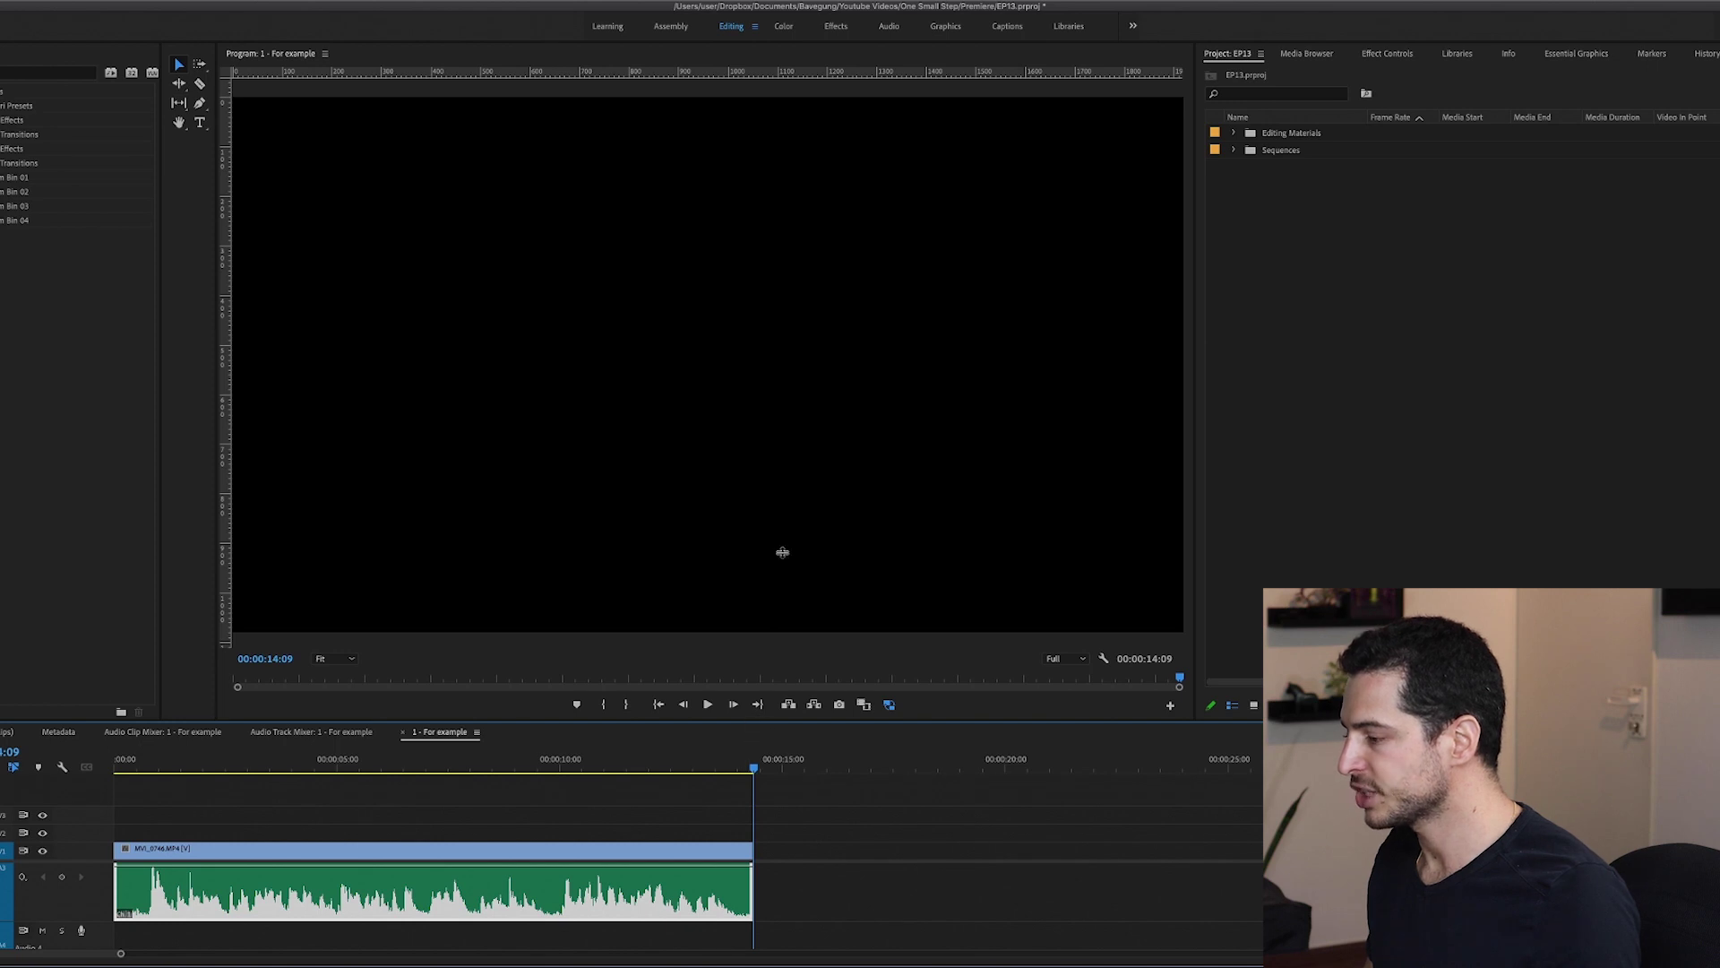
left_click_drag(782, 552, 791, 502)
right_click(627, 786)
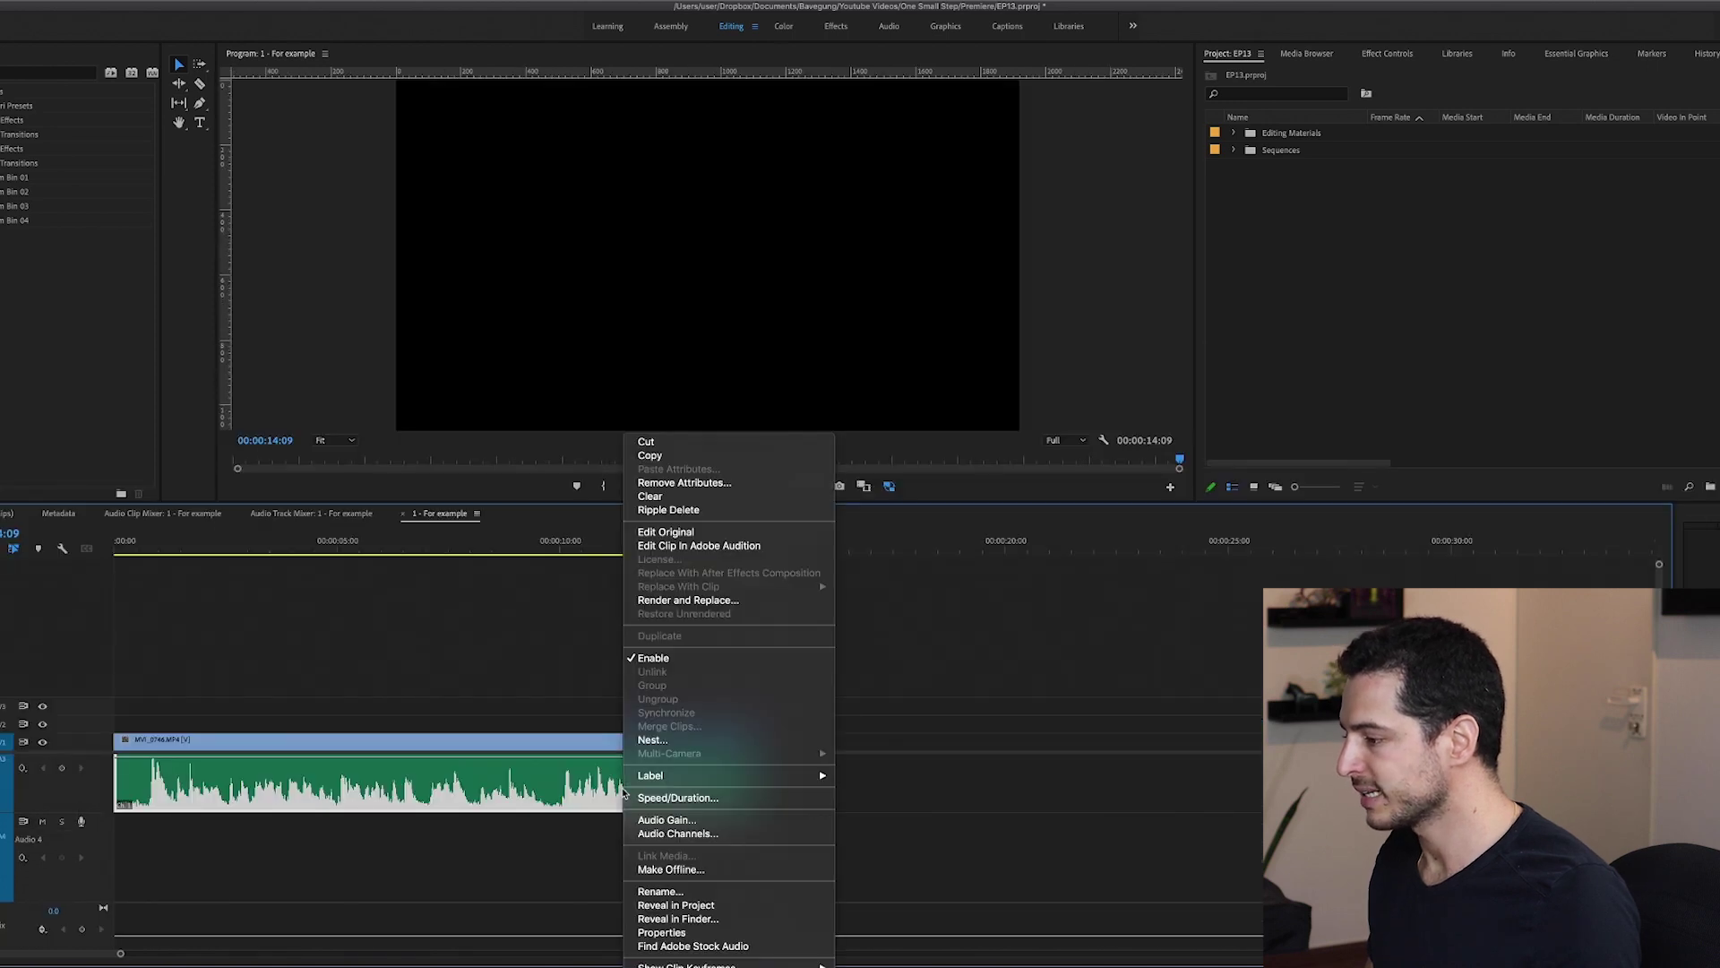
left_click(715, 546)
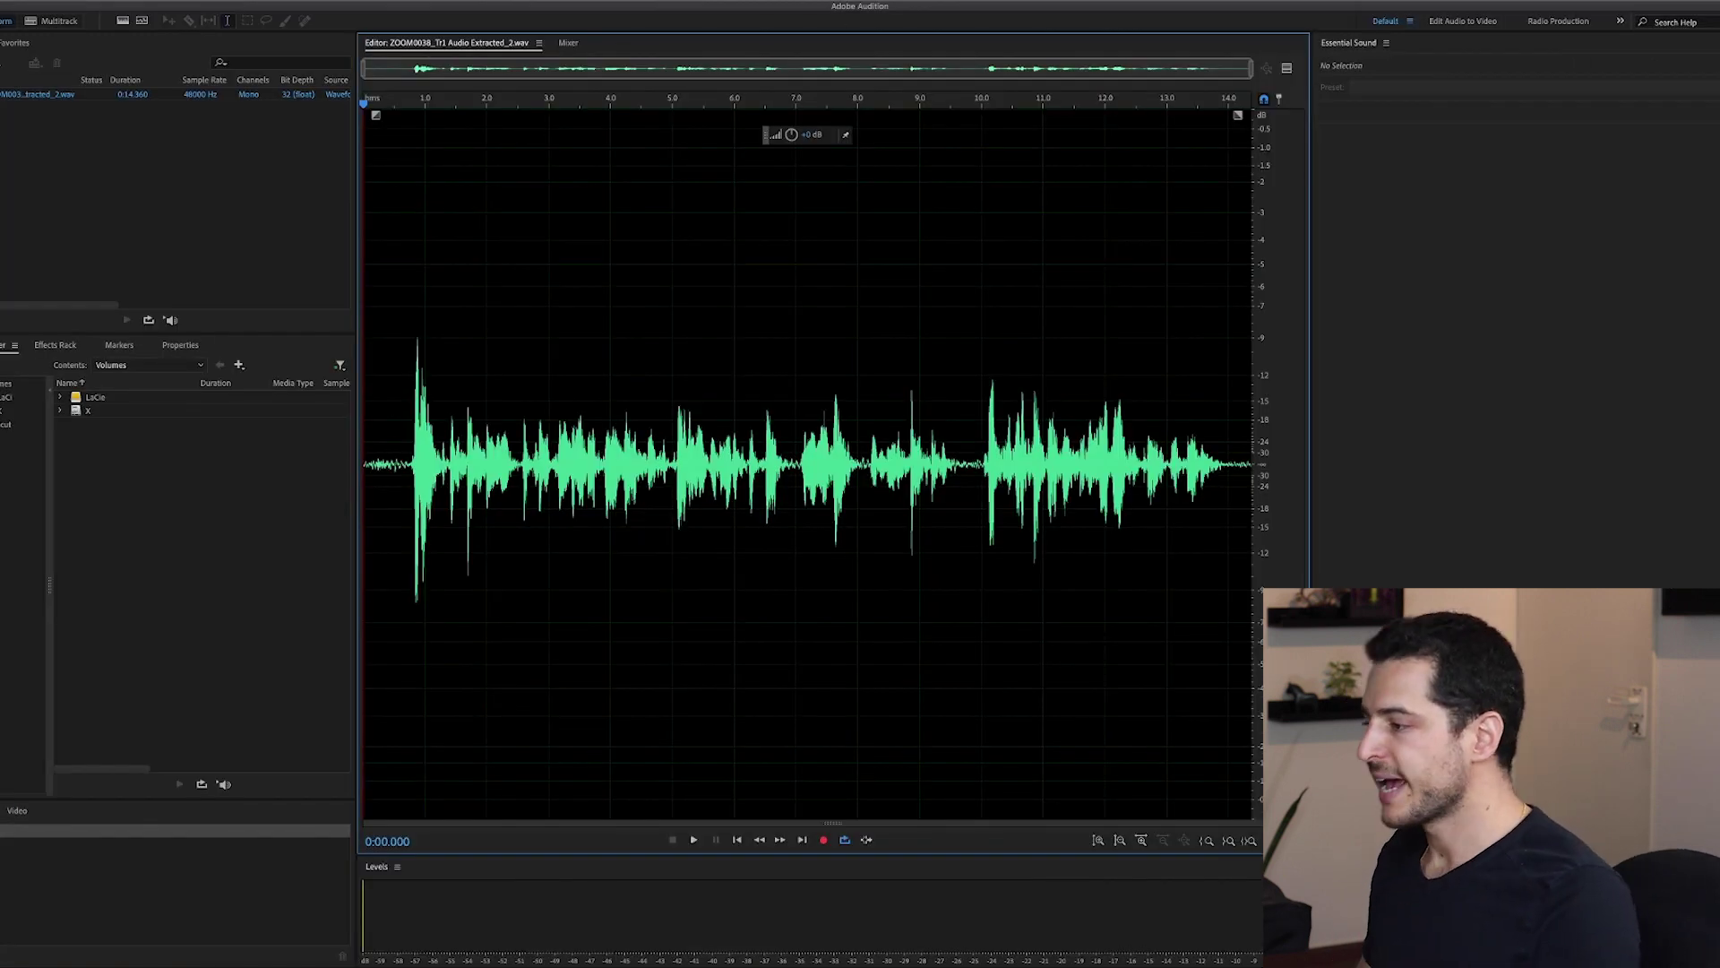
Open Effects > Noise Reduction / Restoration > DeReverb for the voice recording.
left_click(297, 3)
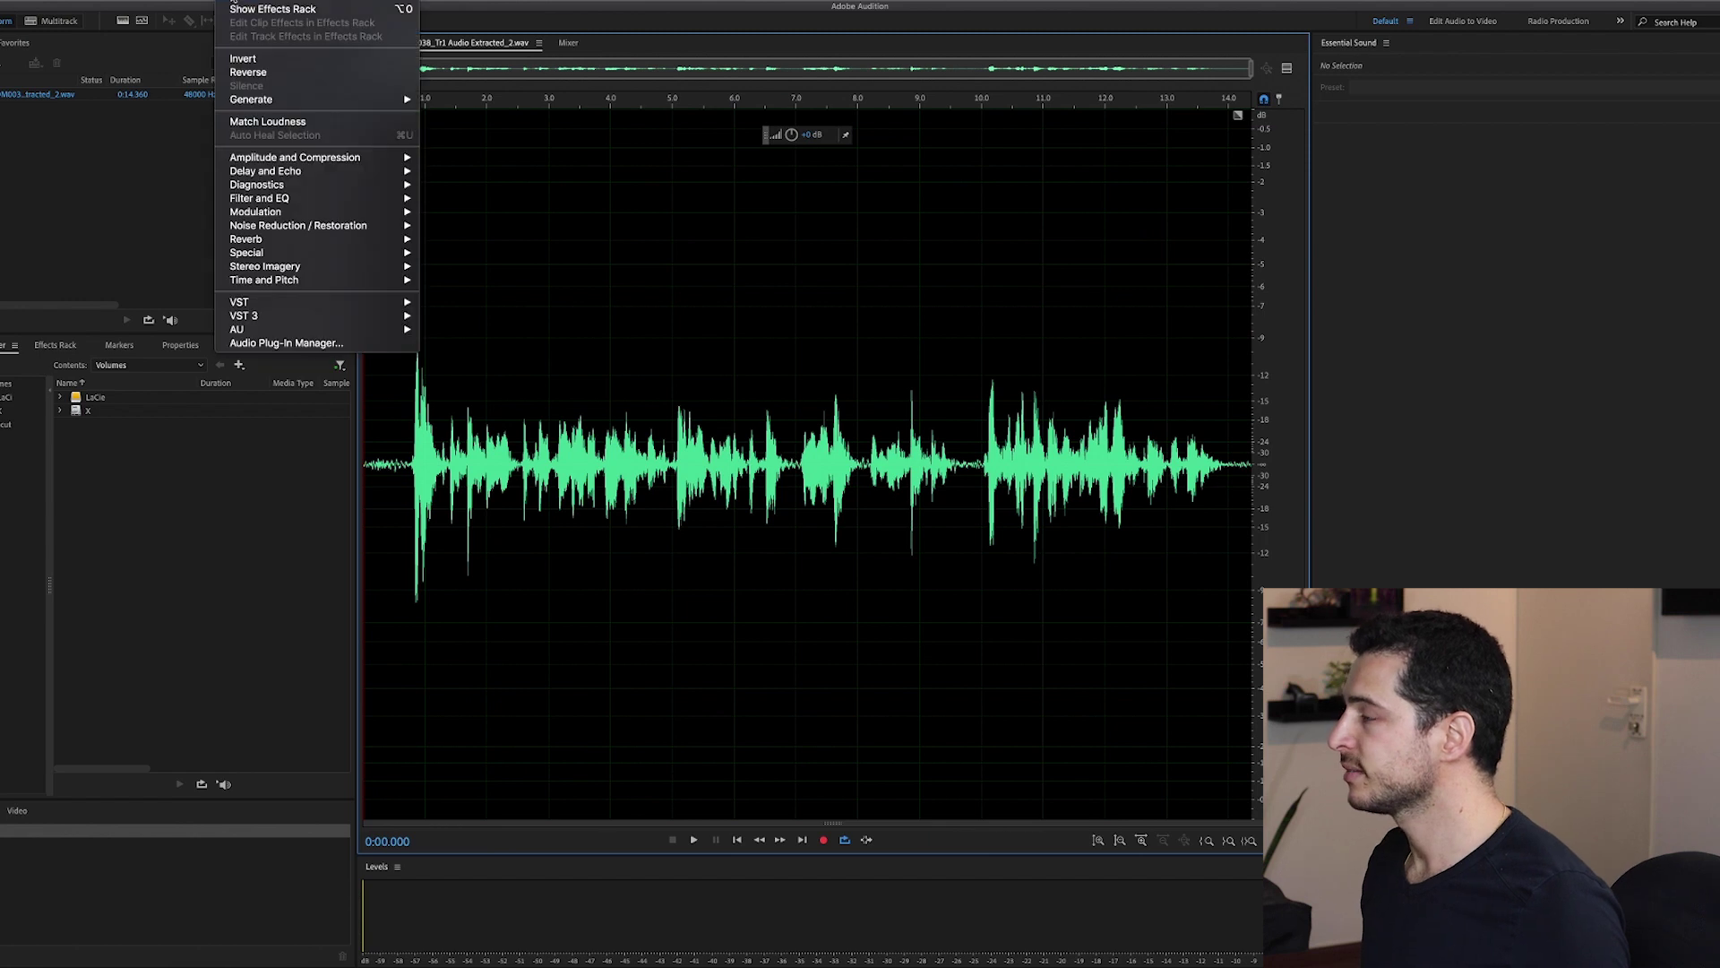
mouse_move(294, 225)
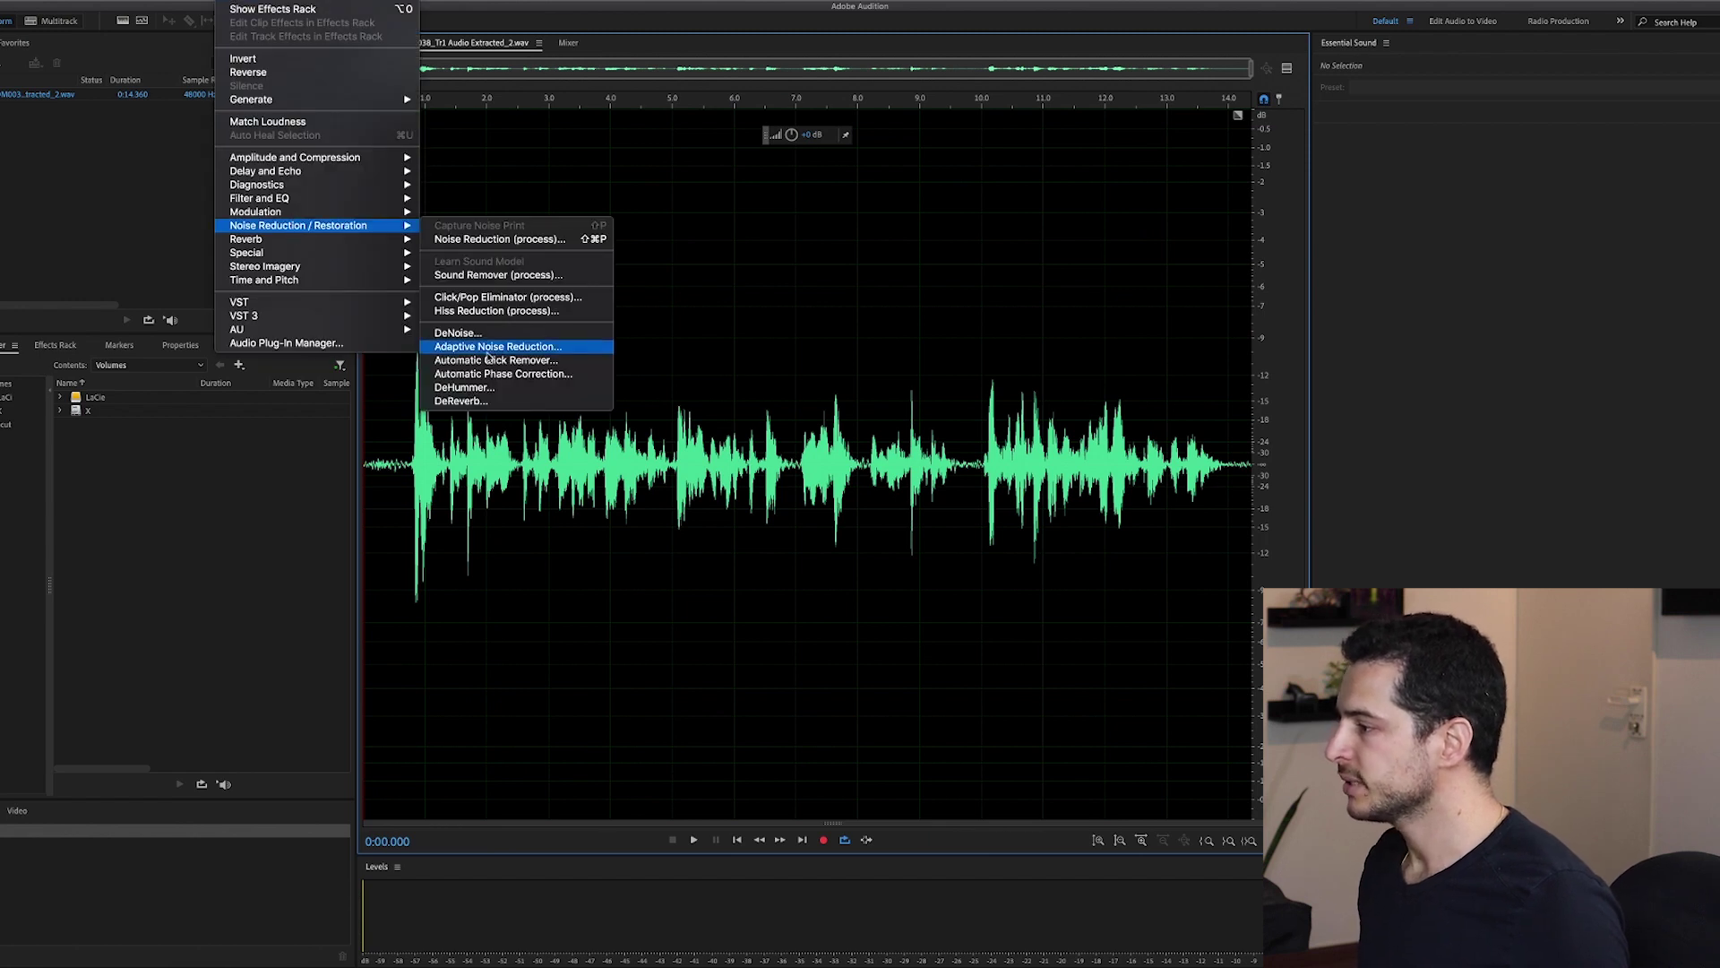
left_click(488, 401)
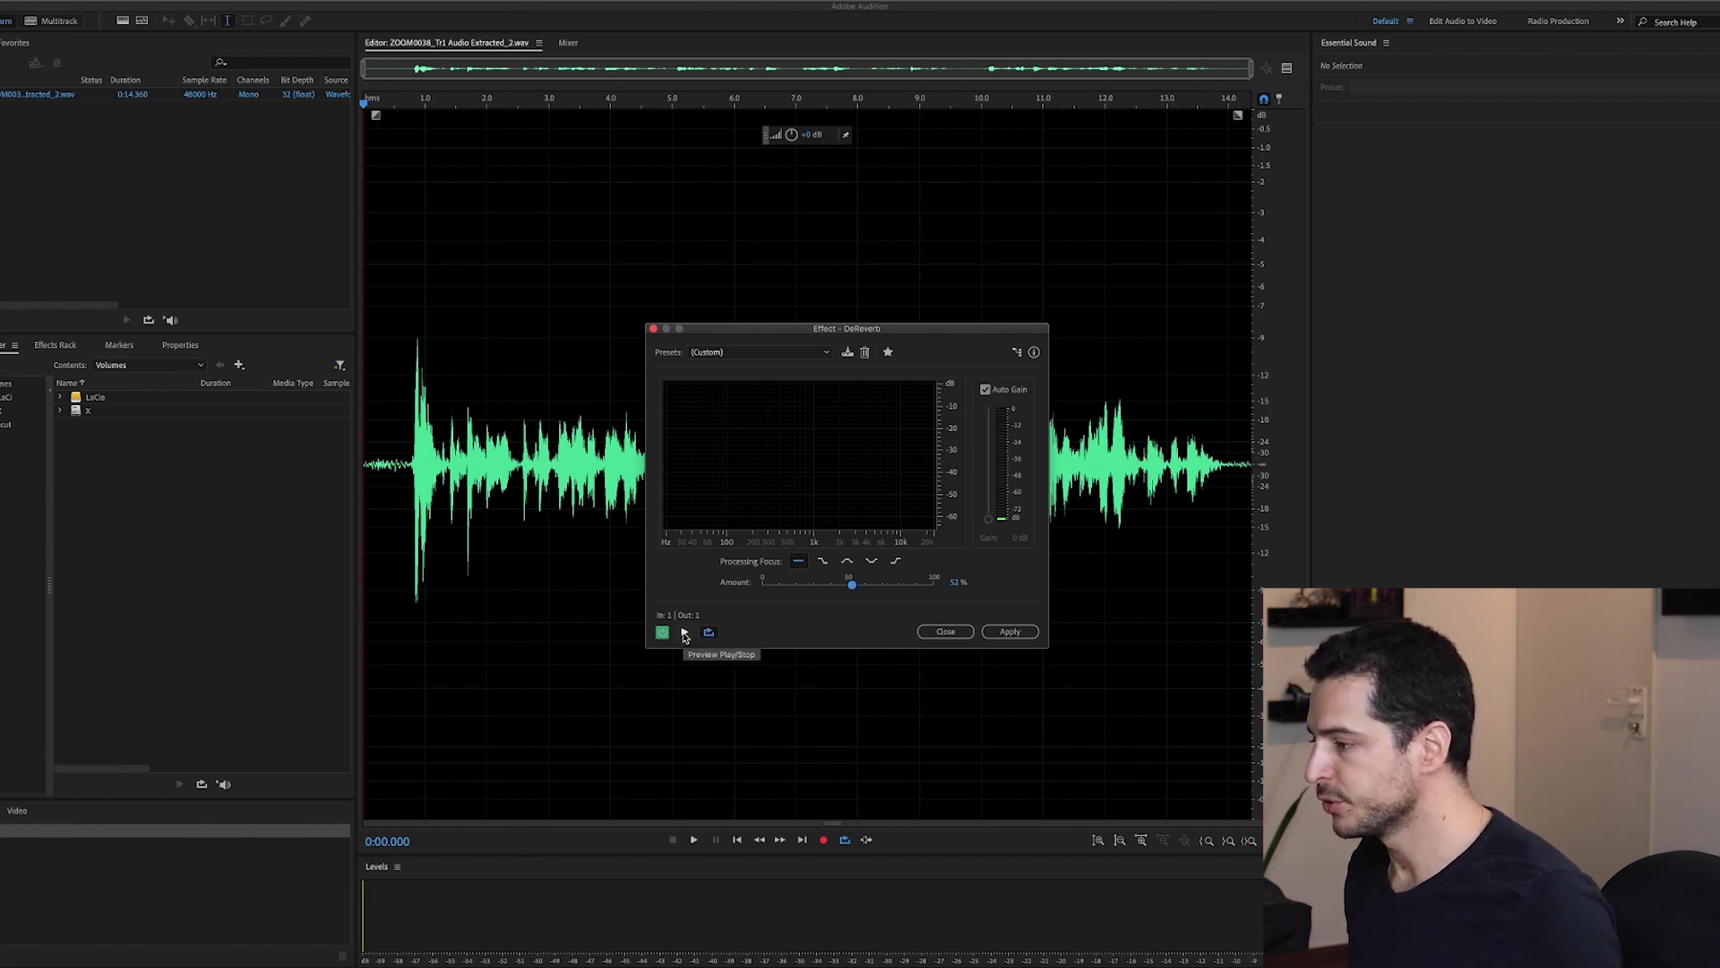
Preview DeReverb and drag its Amount from 0% back up to about 40%.
left_click(685, 632)
left_click_drag(852, 583, 761, 583)
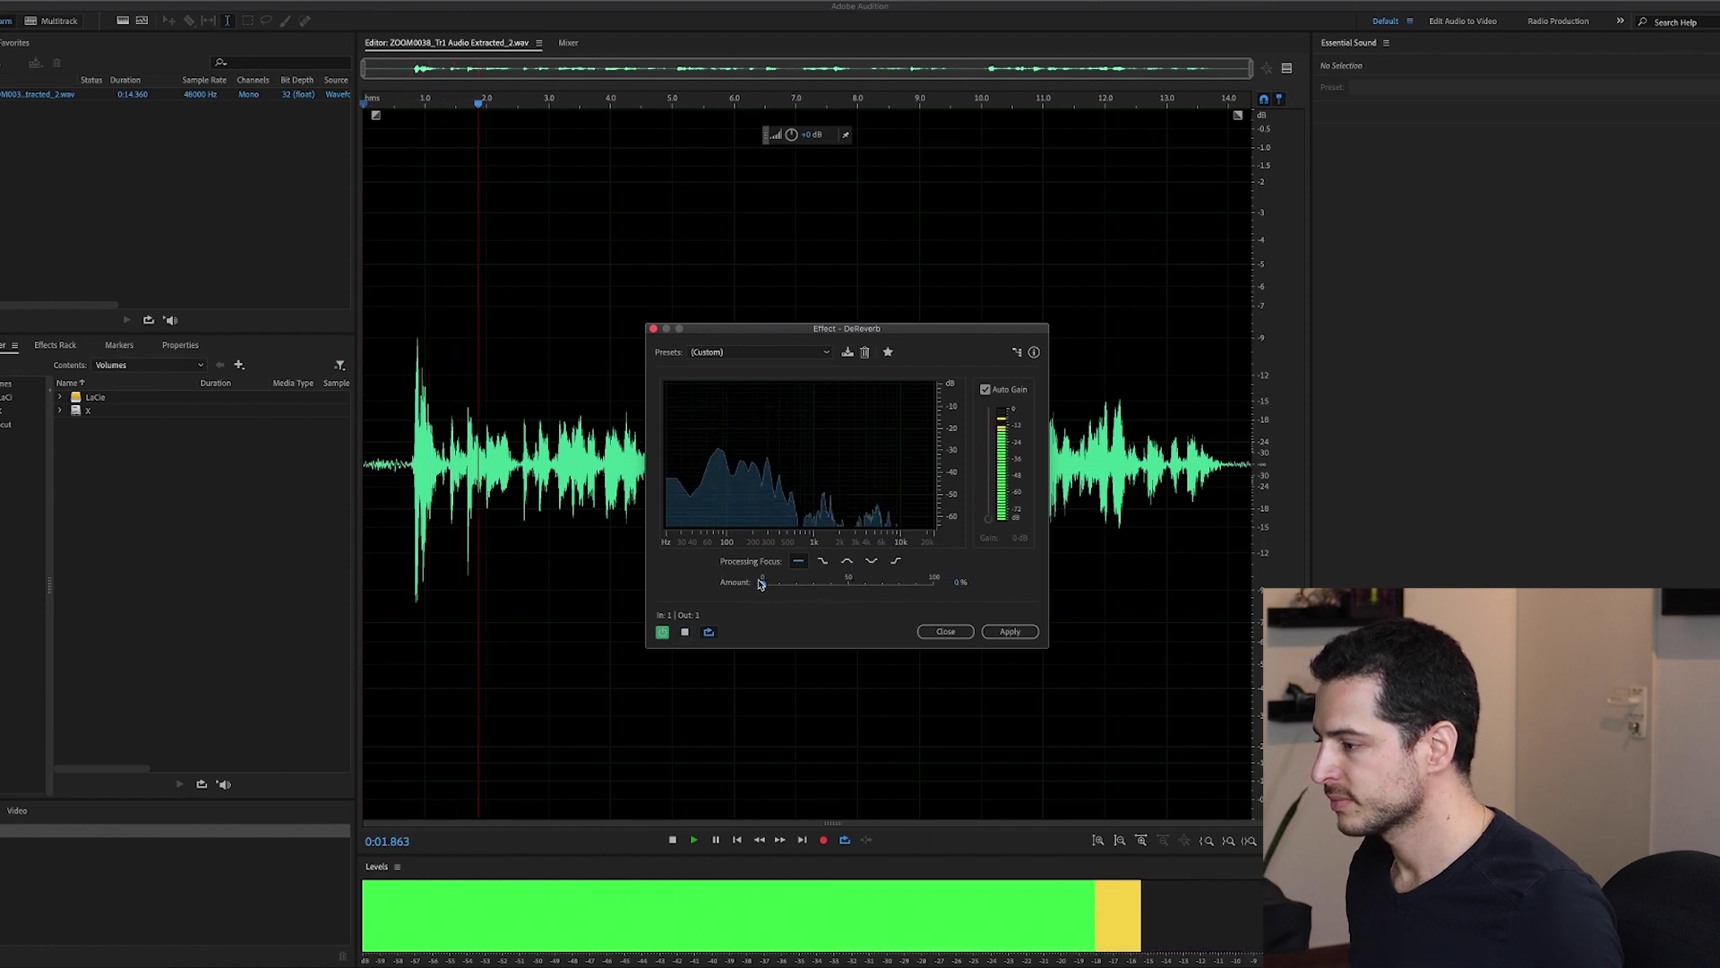
key("space")
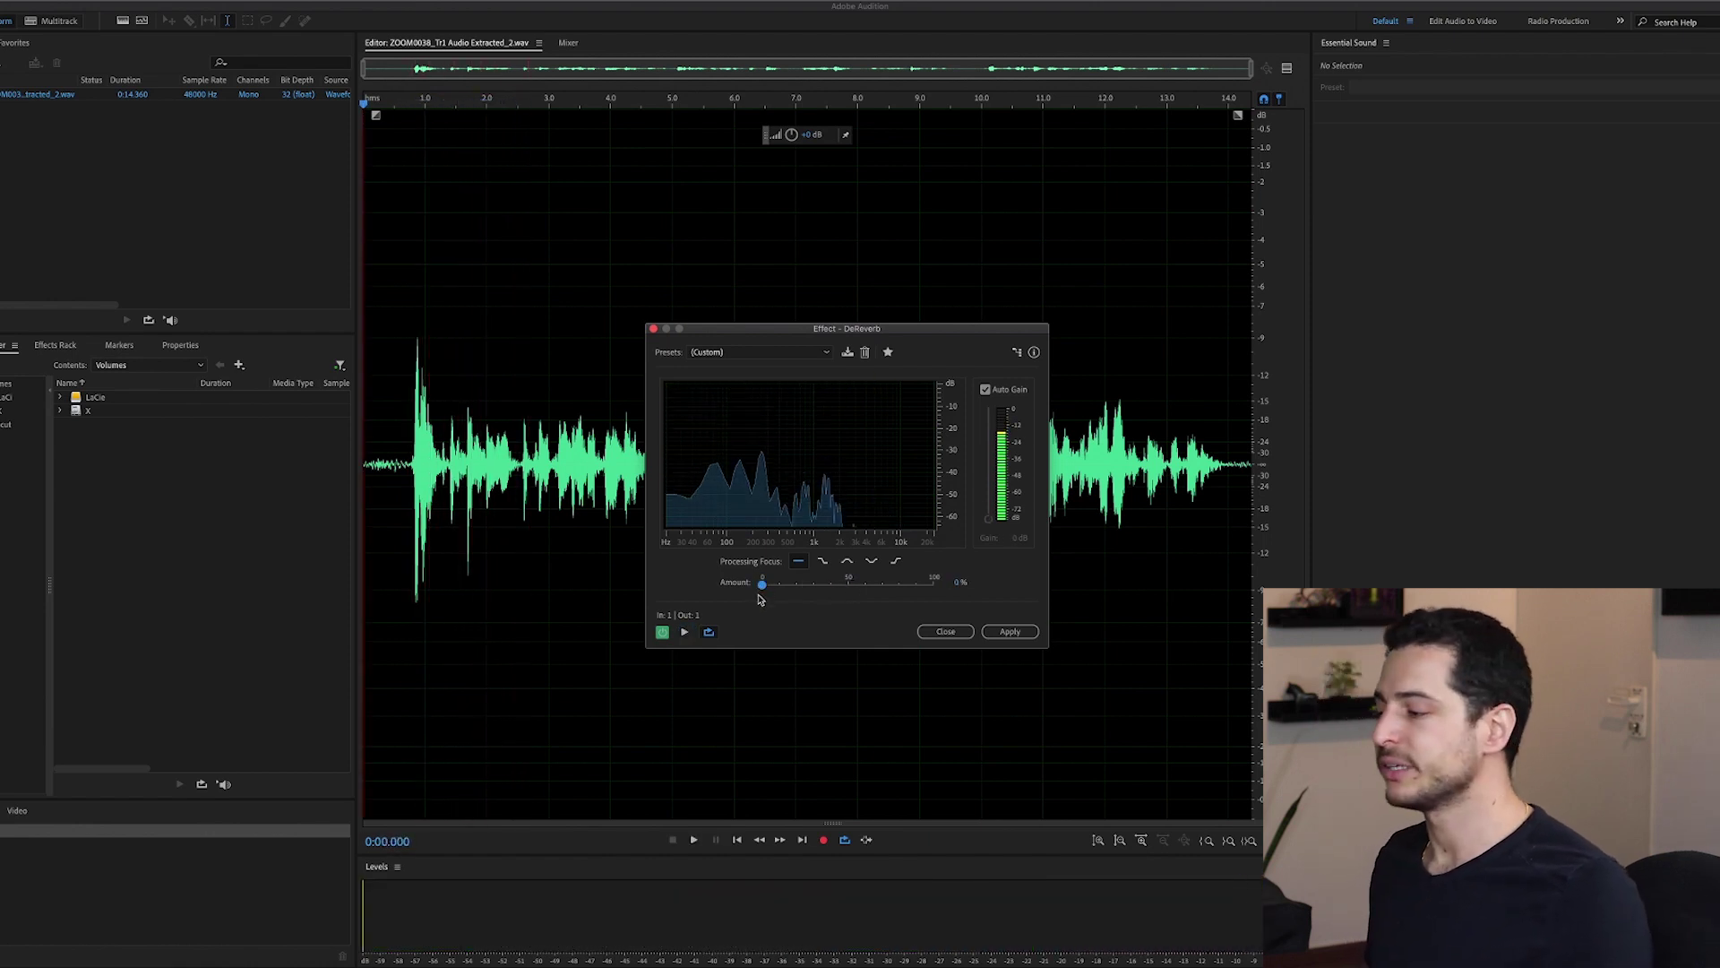
key("space")
left_click_drag(761, 584, 843, 588)
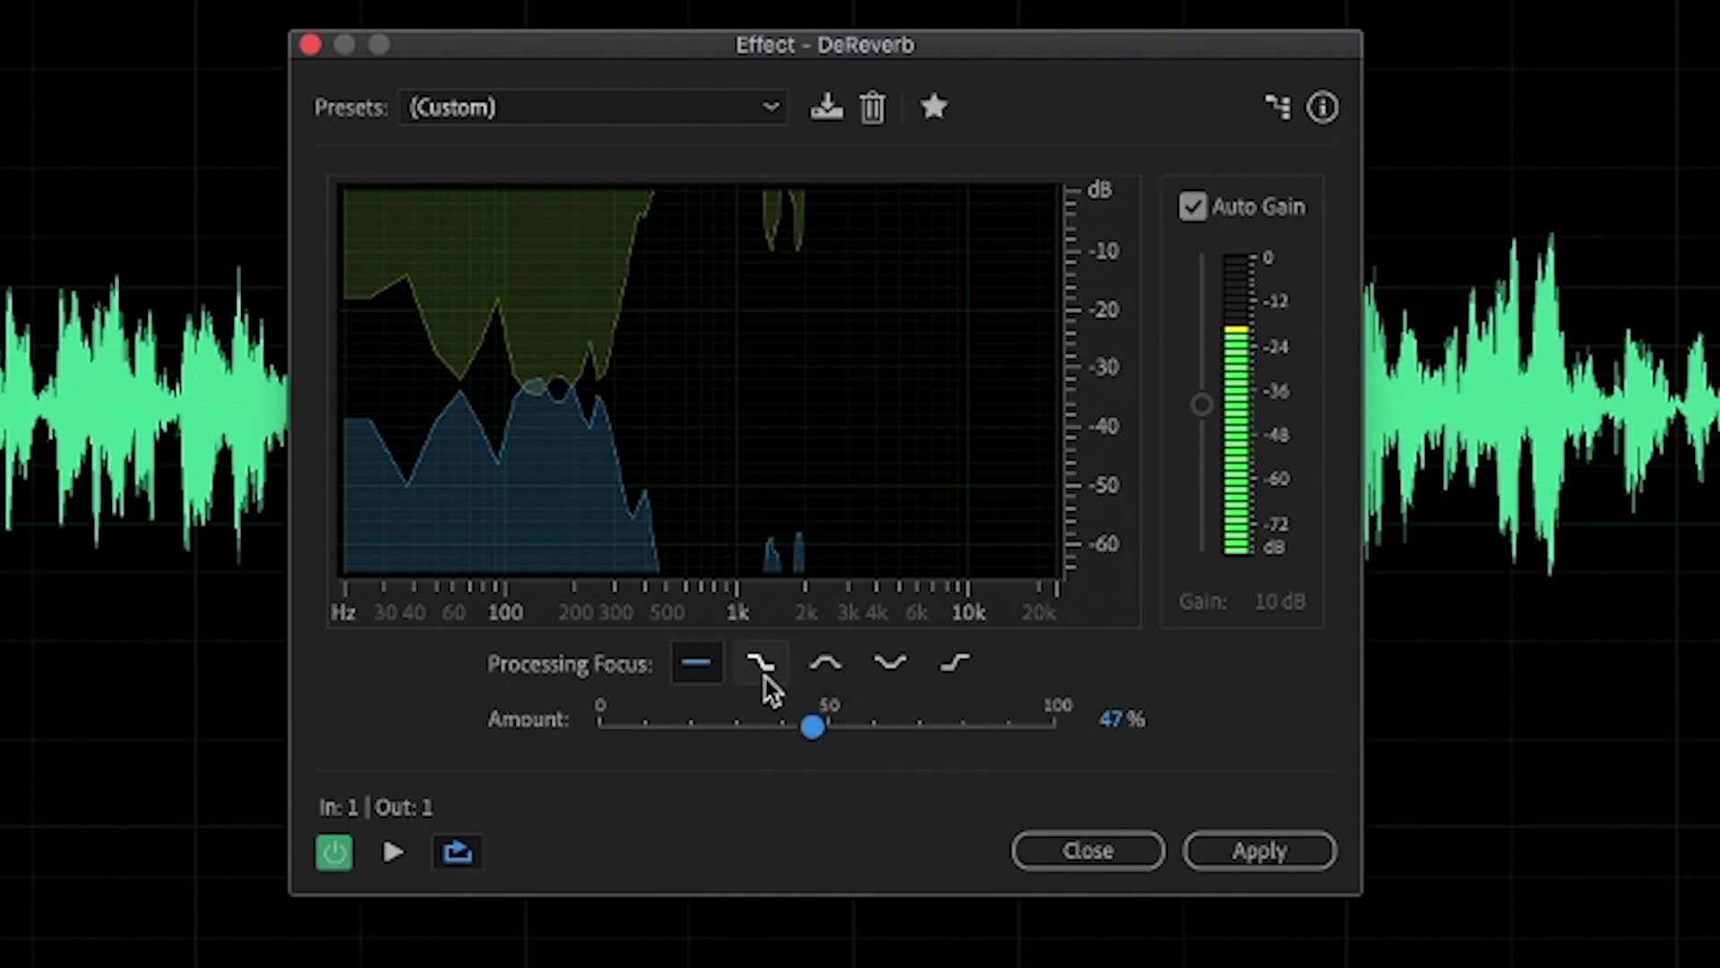
Preview DeReverb with each Processing Focus (lows, mids, lows and highs, highs), ending on all frequencies.
key("space")
left_click(760, 668)
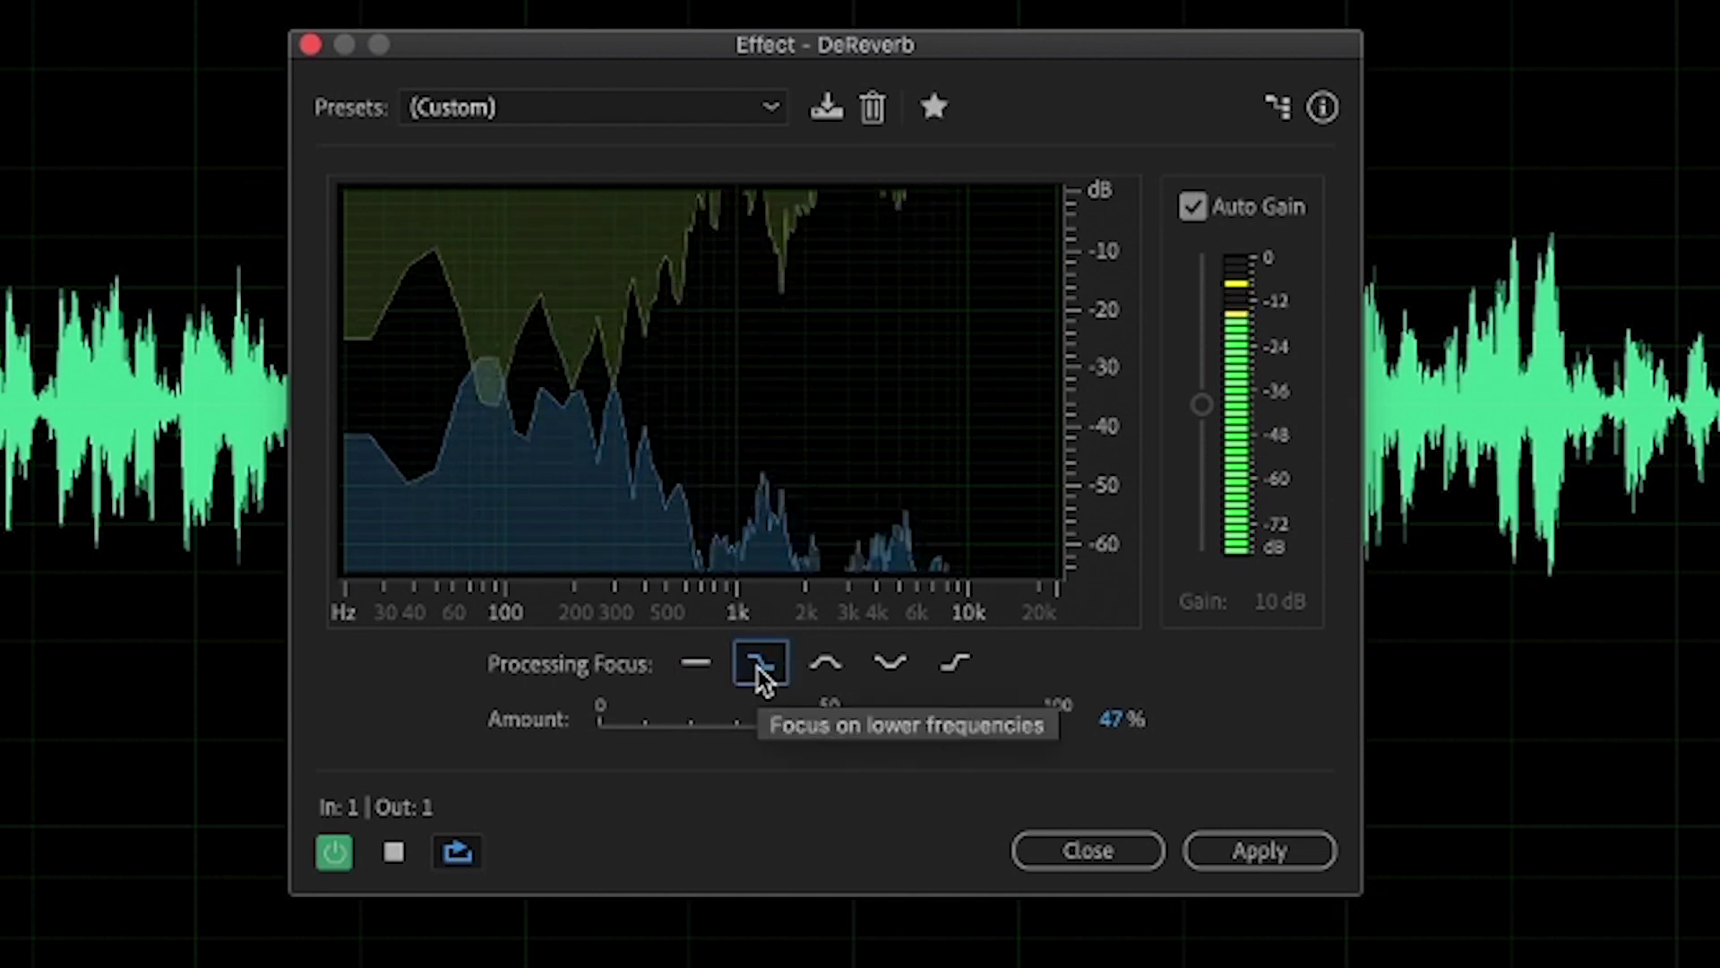
left_click(825, 685)
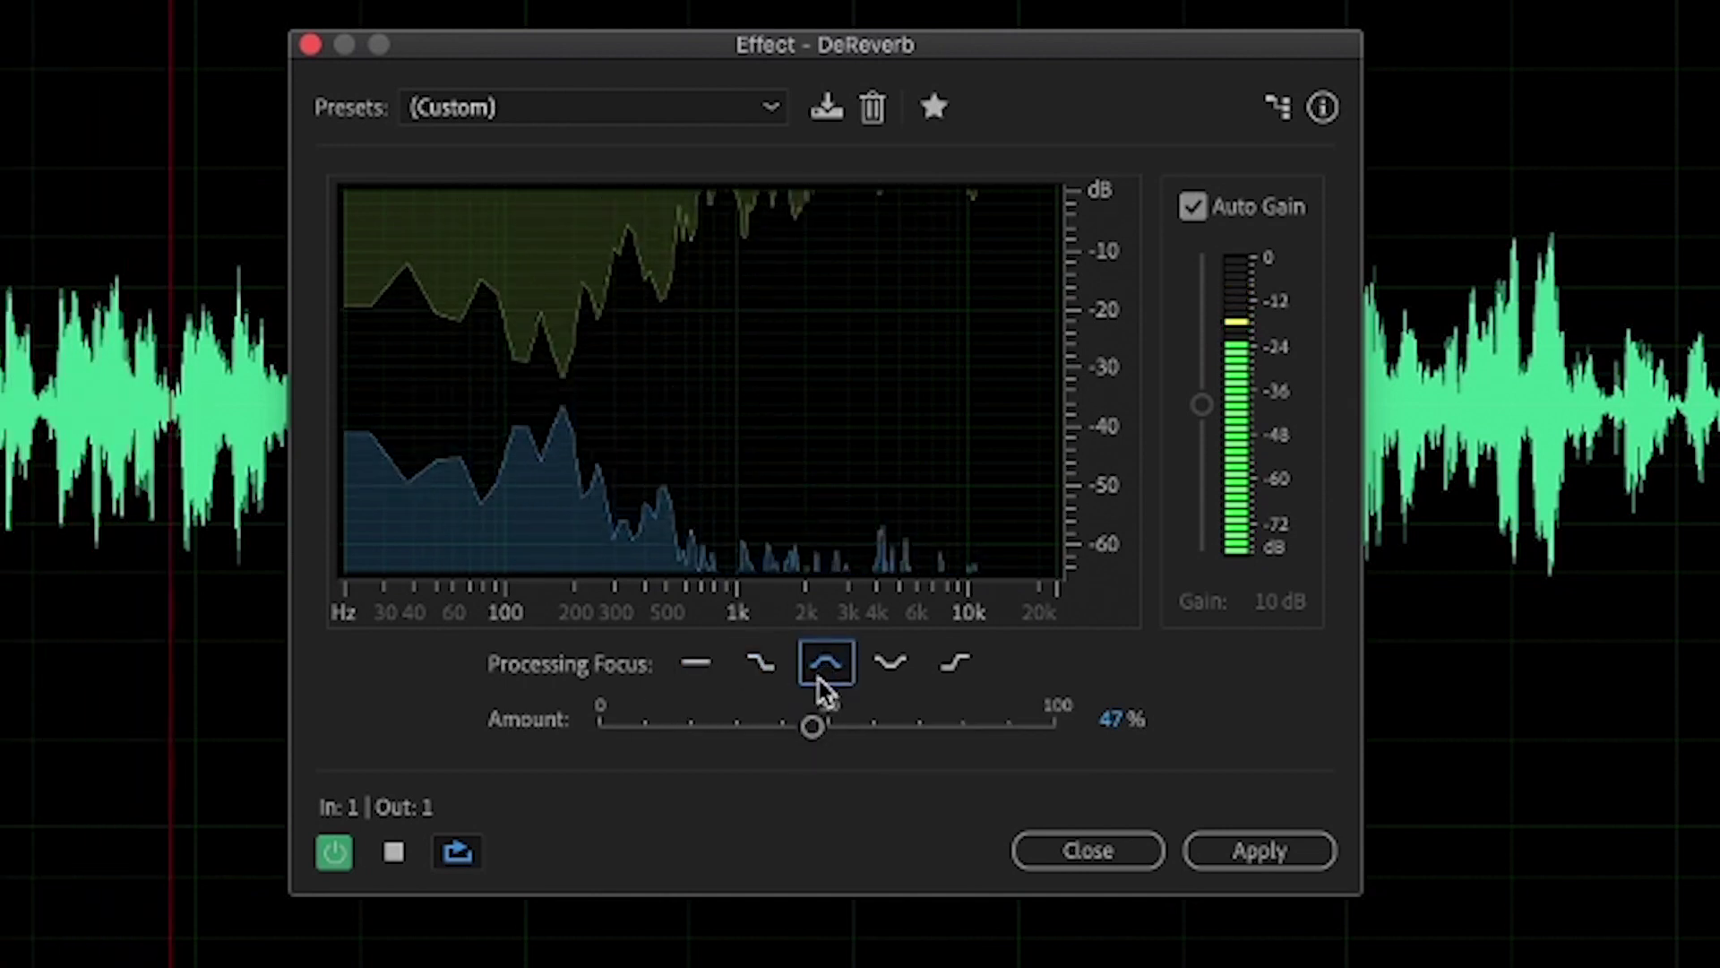
left_click(888, 679)
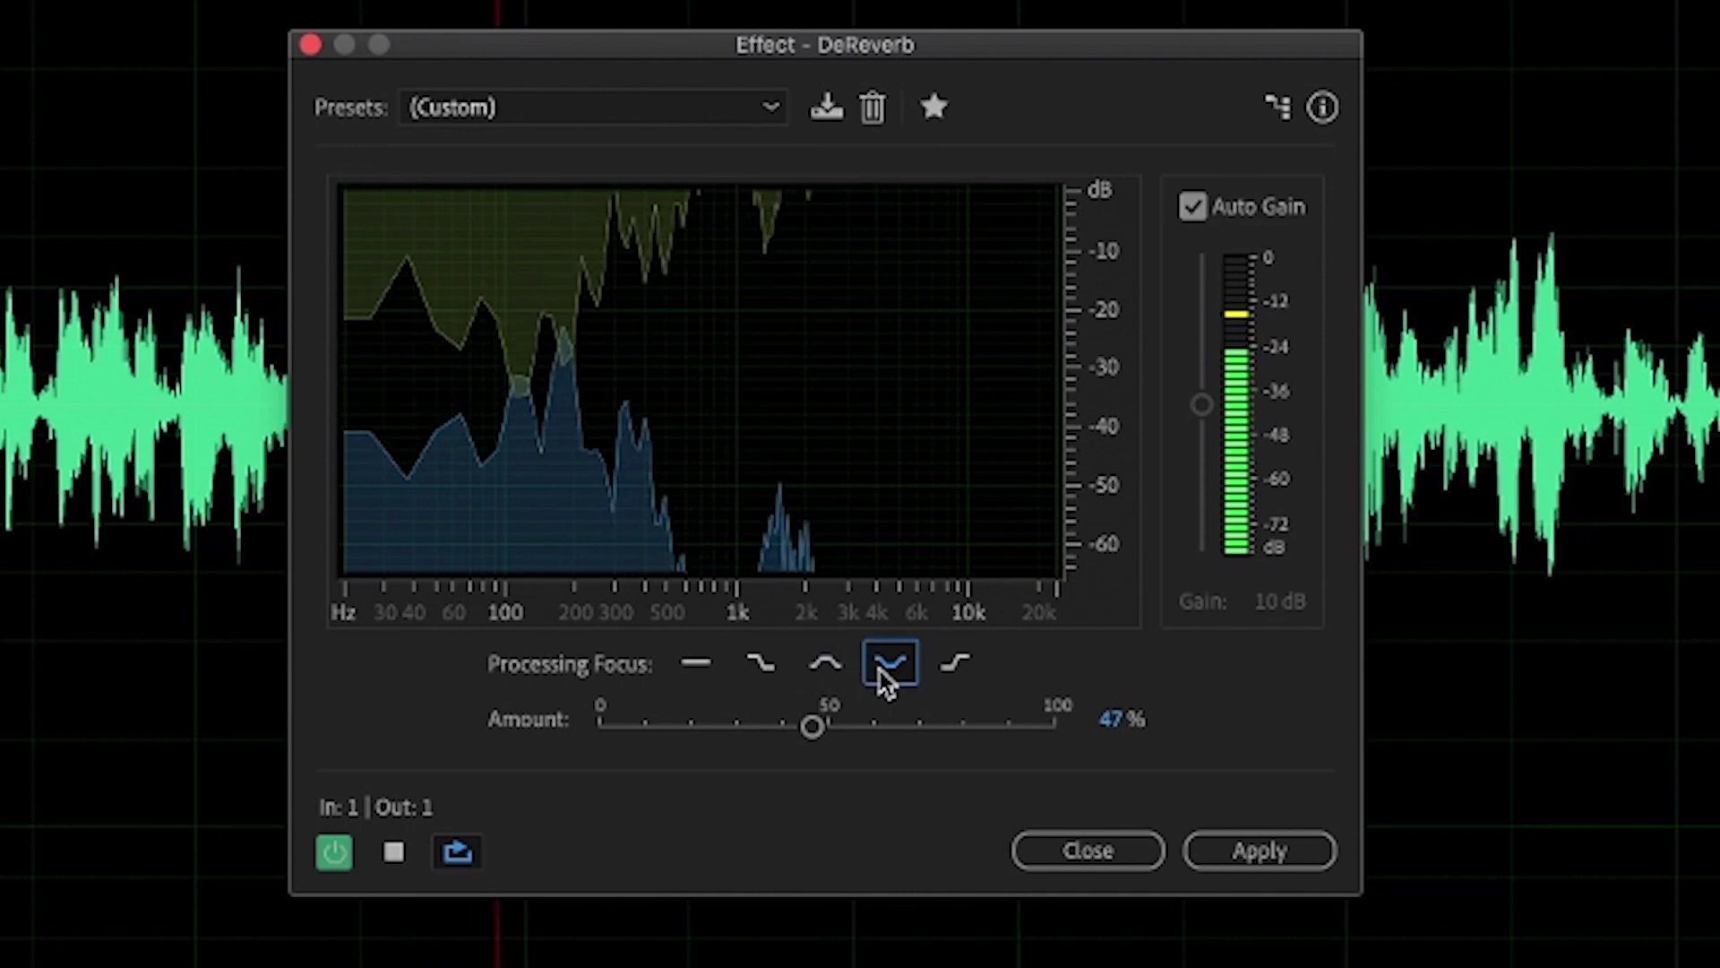
left_click(960, 665)
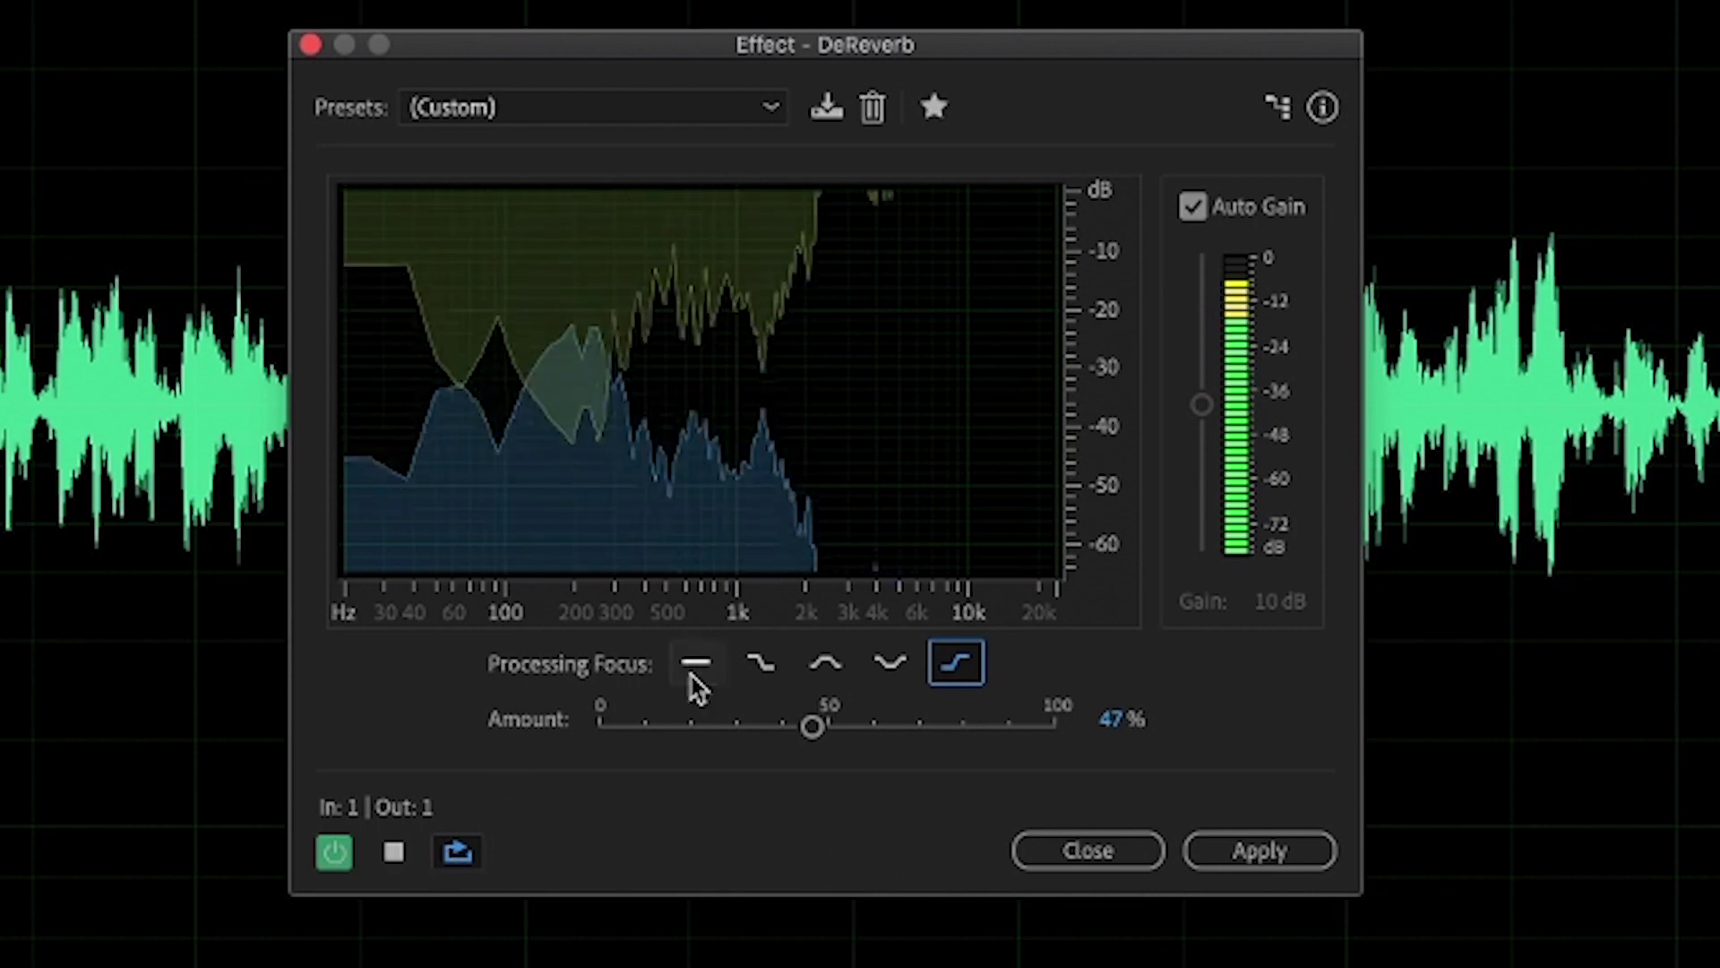
left_click(763, 665)
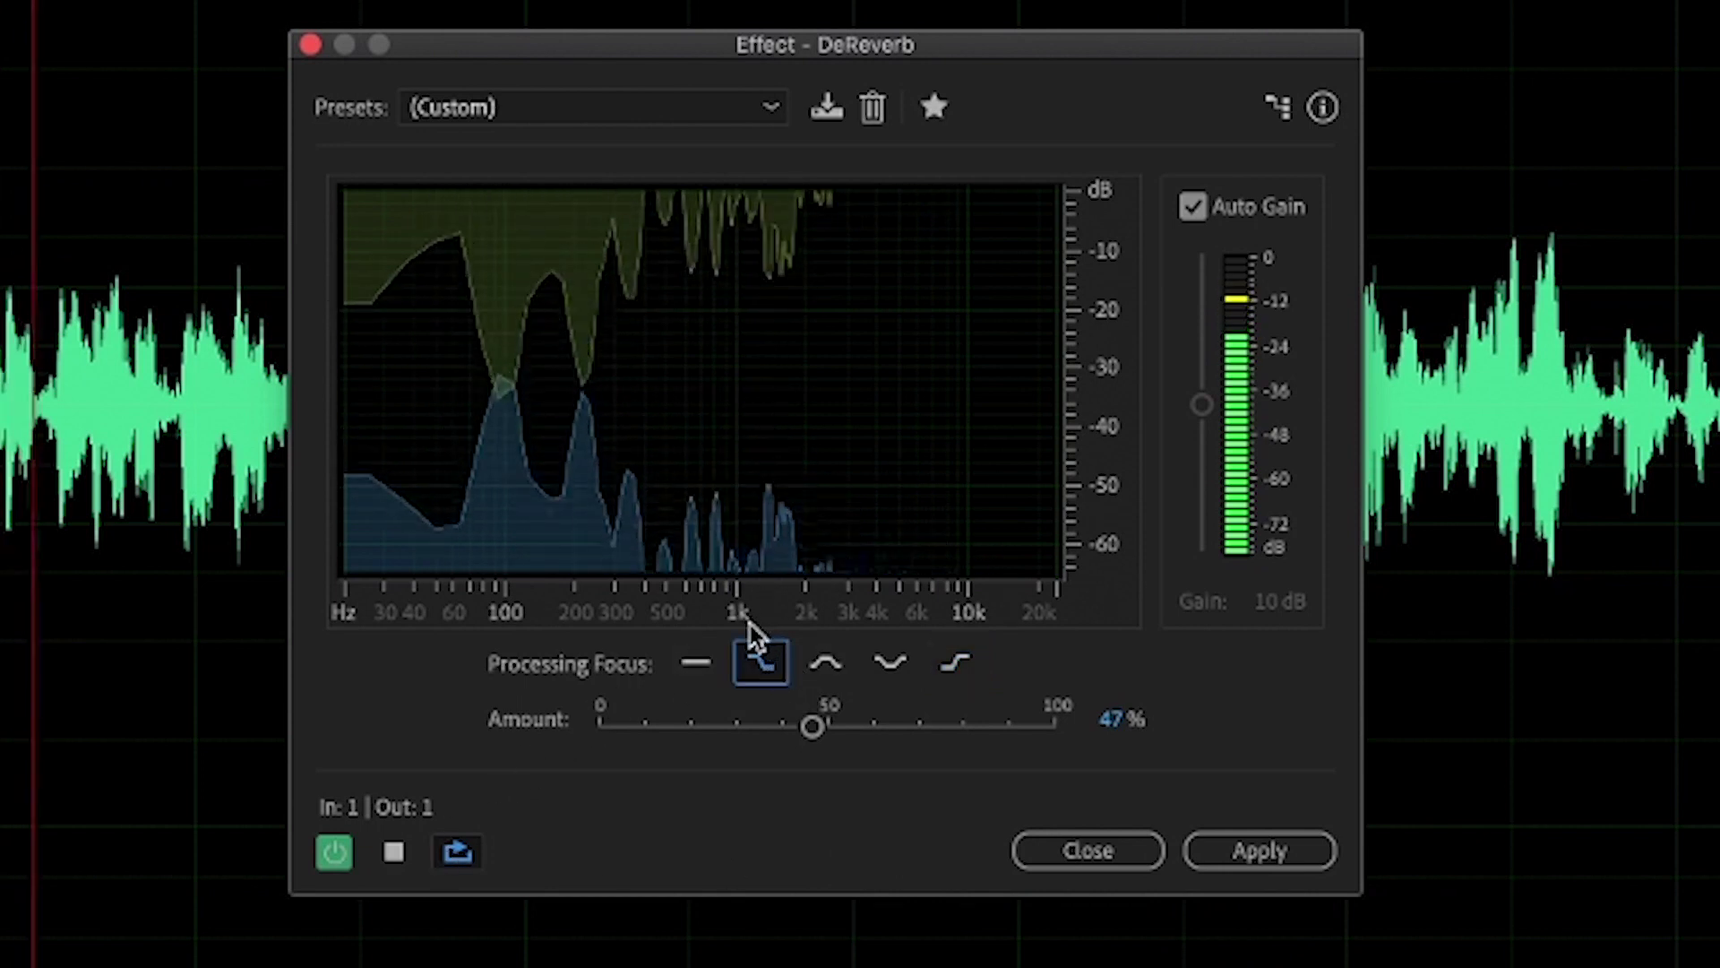
left_click(708, 664)
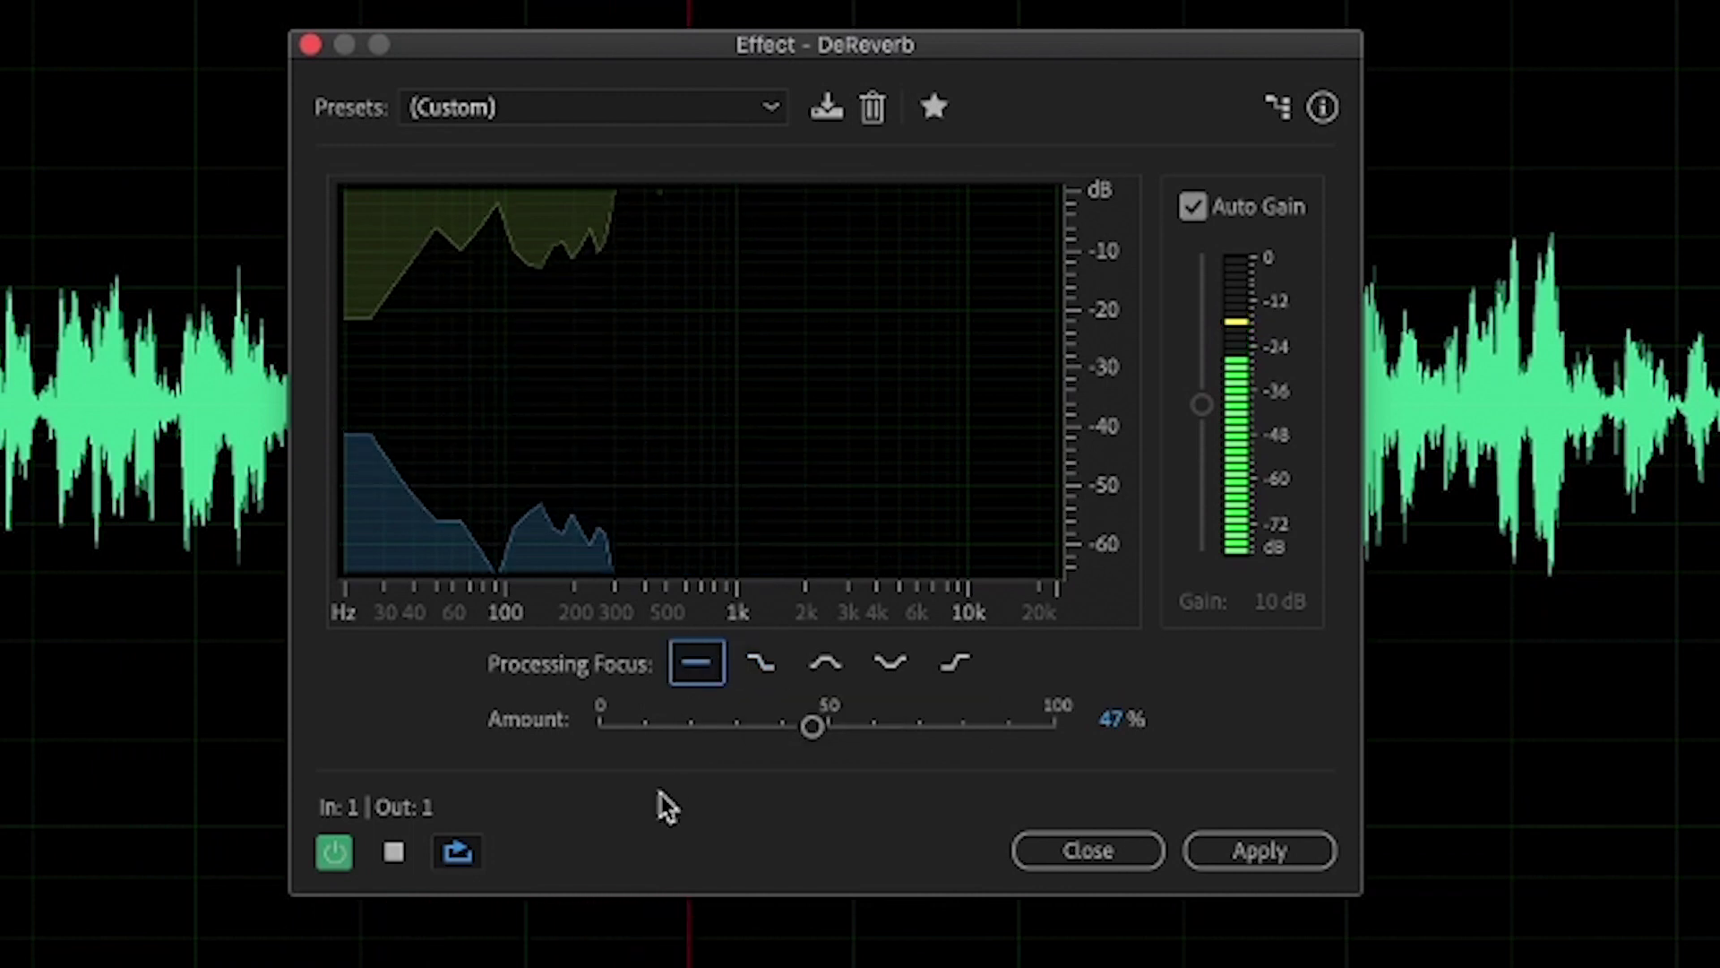
key("space")
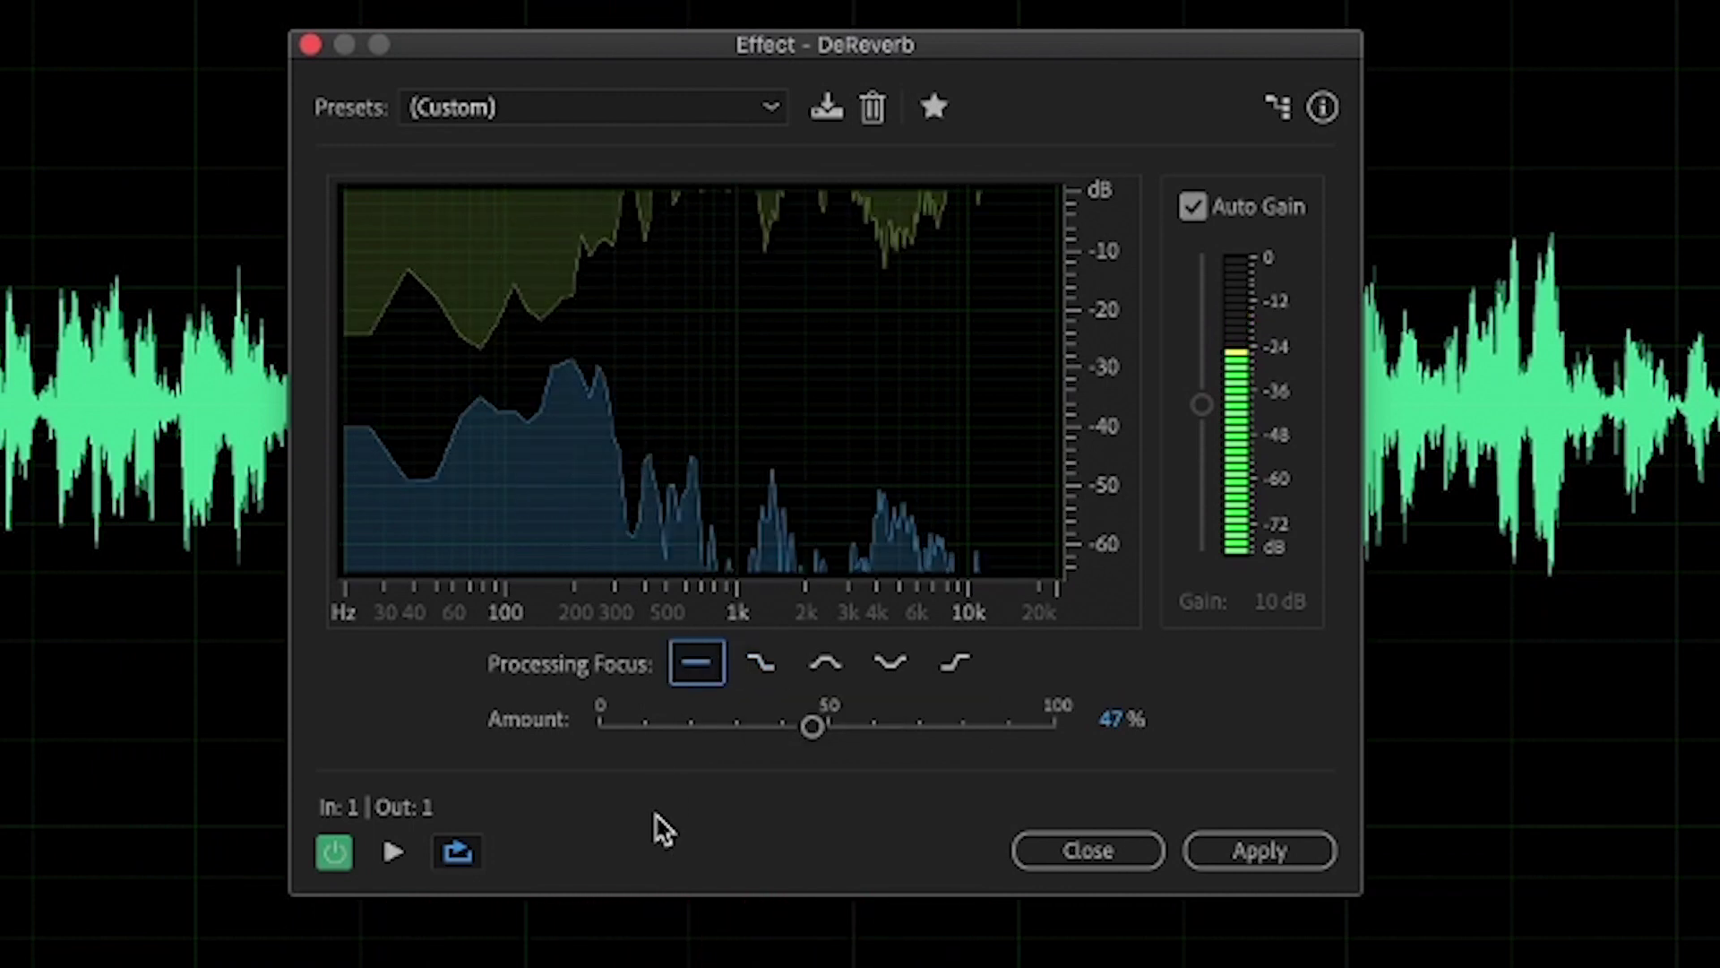
Recheck low versus all-frequency focus, apply DeReverb at 47%, and return to Premiere Pro.
left_click(780, 676)
key("space")
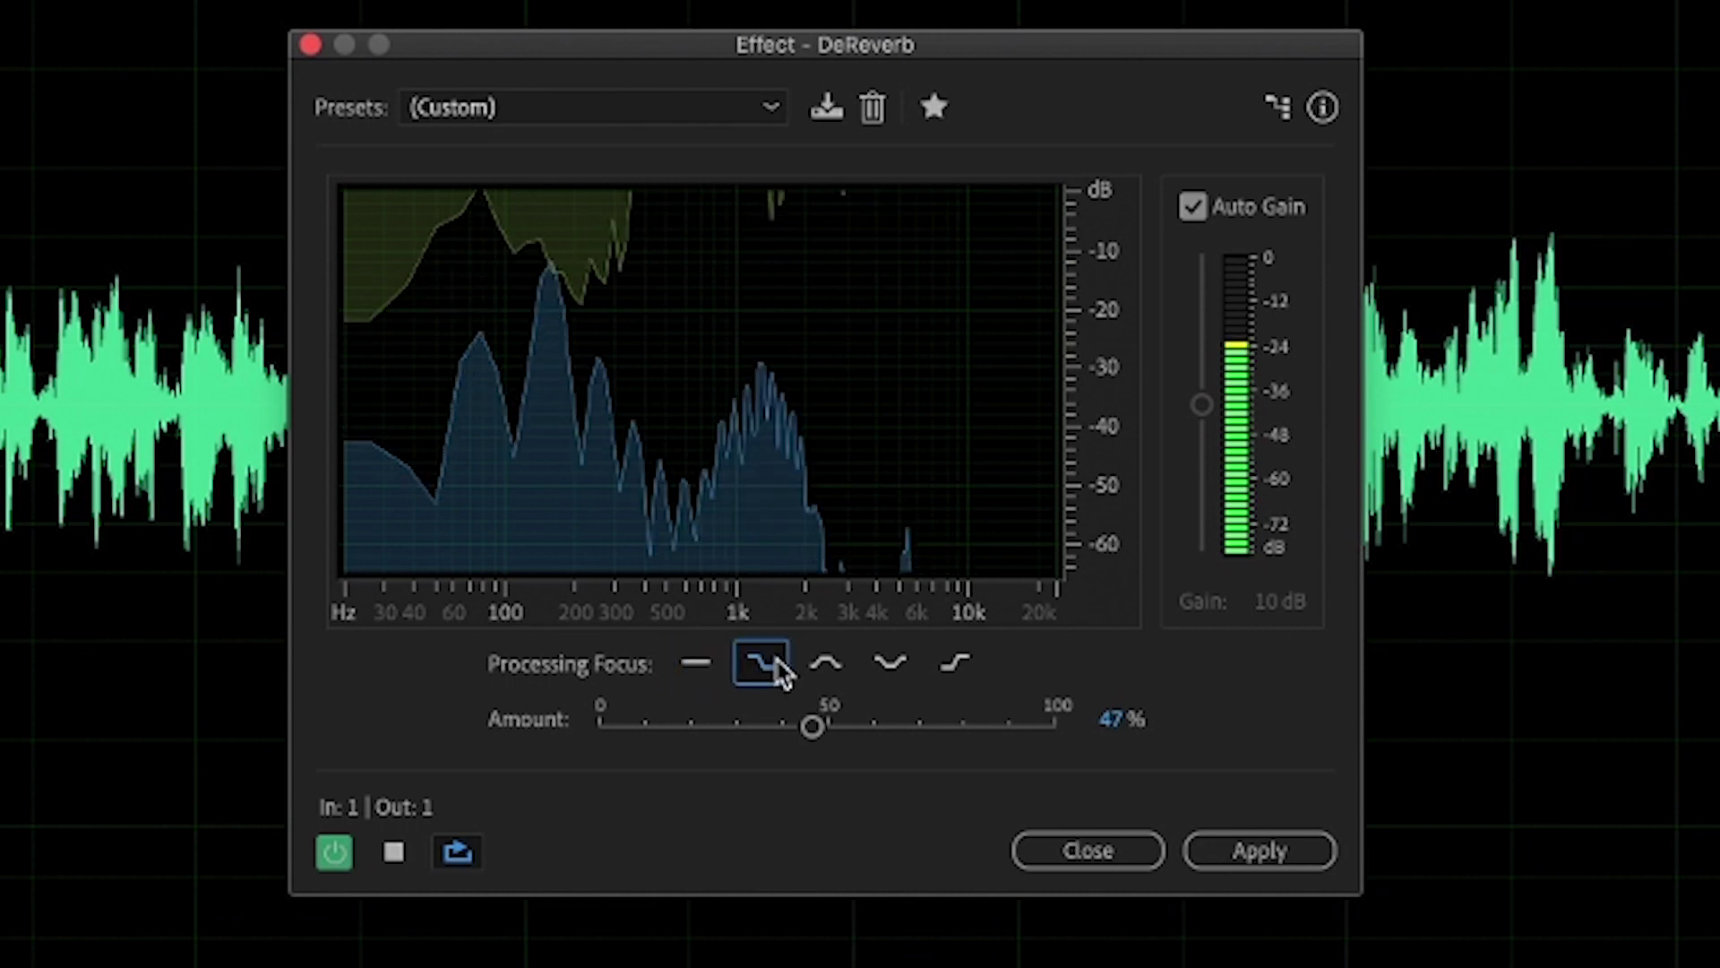
left_click(708, 665)
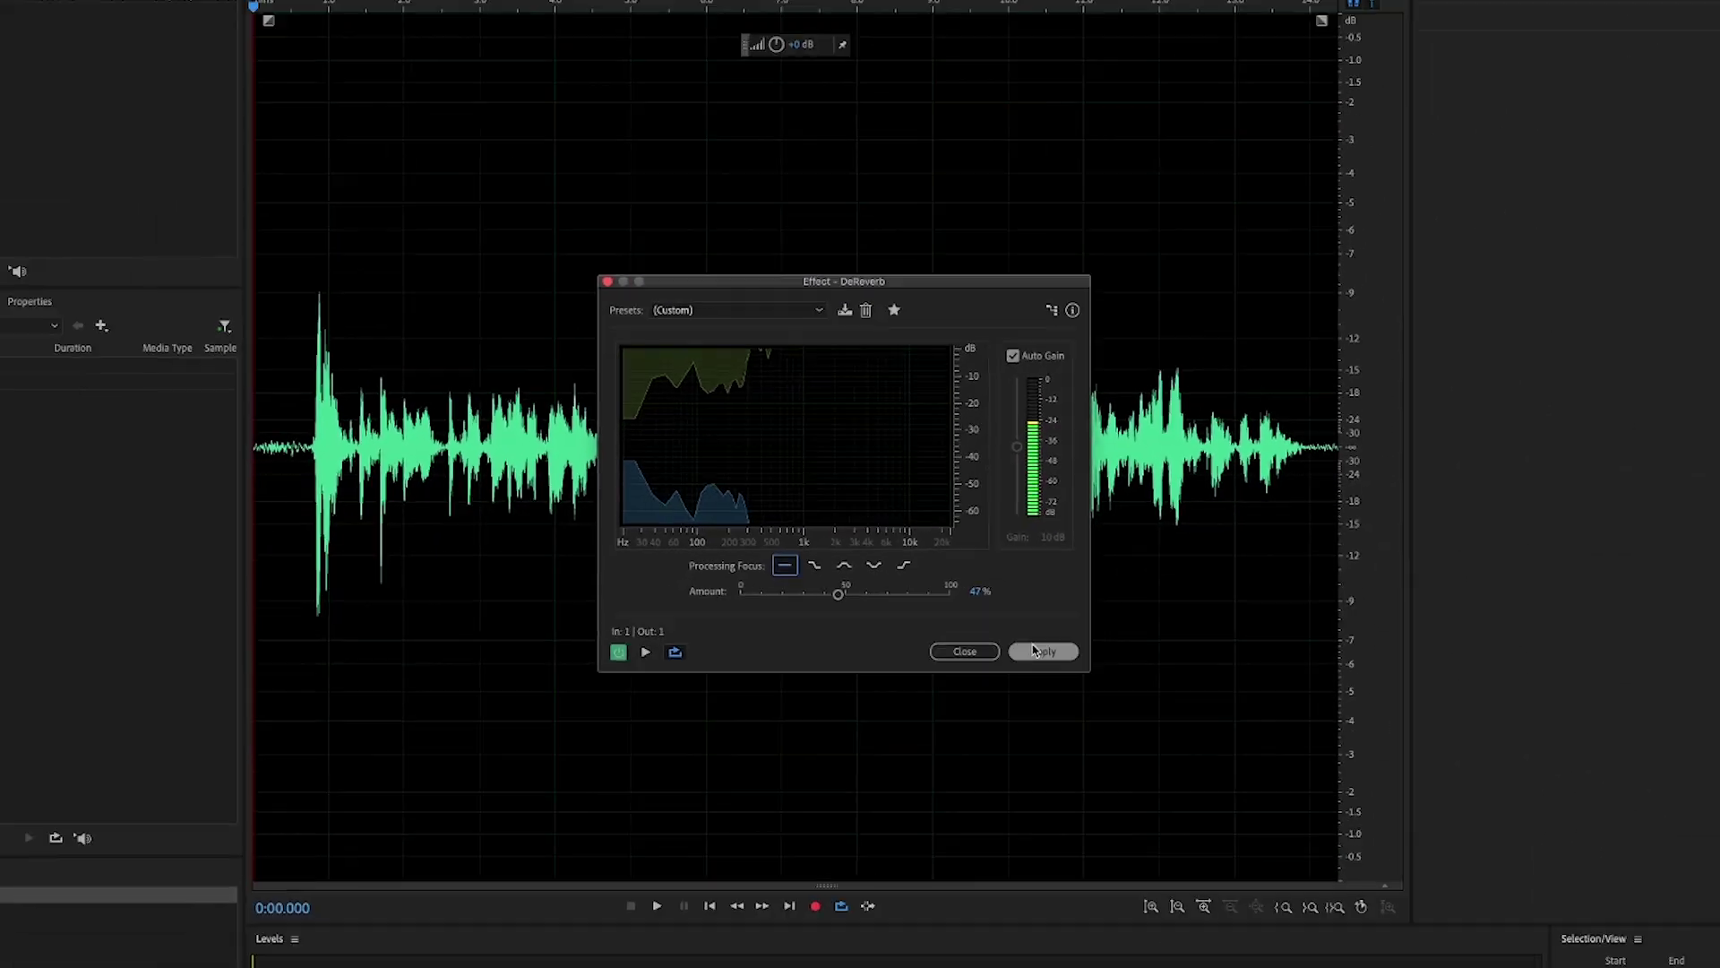
left_click(1252, 850)
left_click(1005, 619)
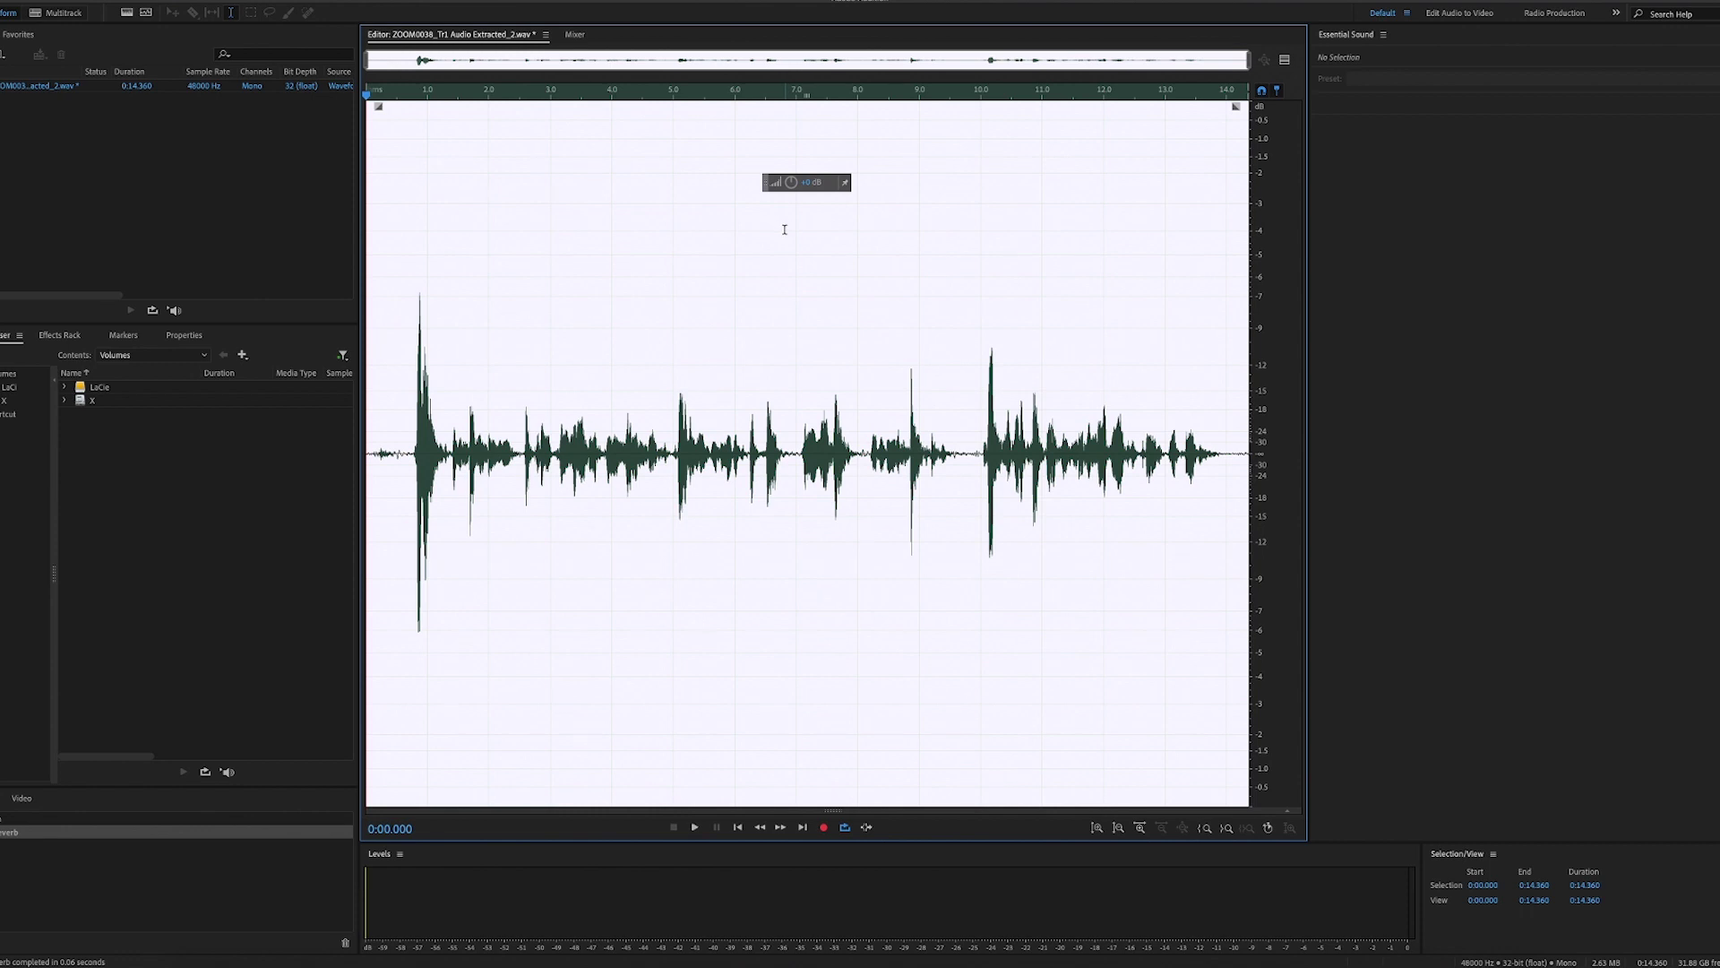
left_click(294, 961)
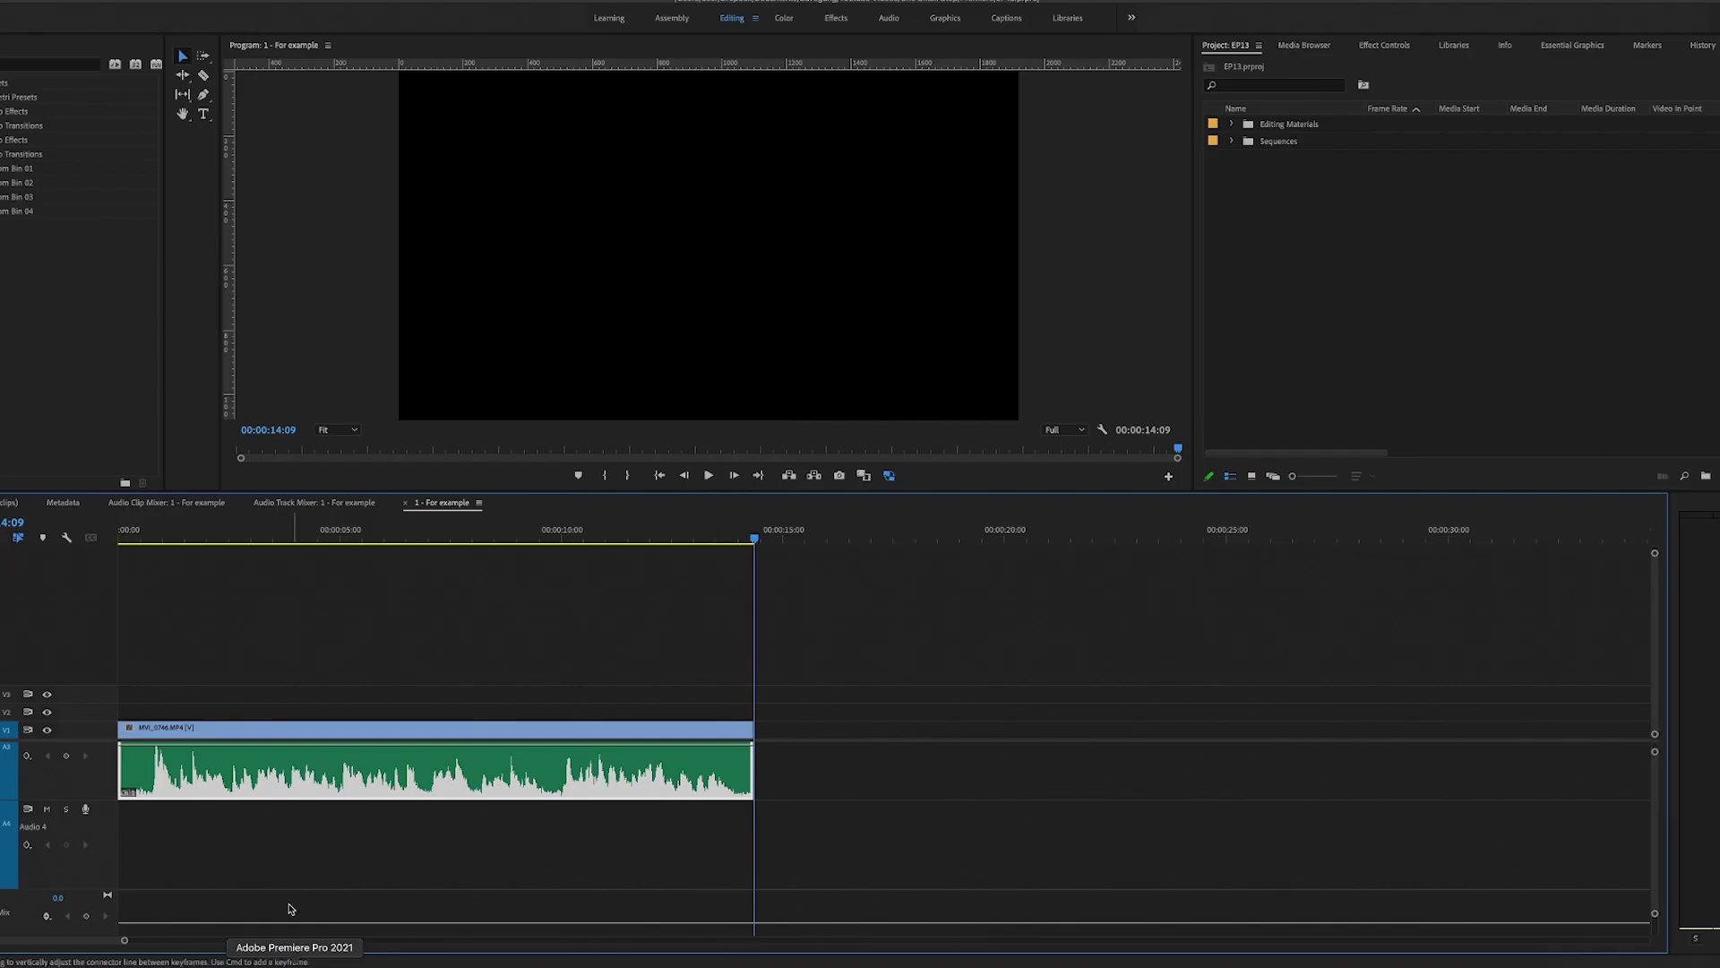
Move the Premiere playhead back to the start of the sequence.
left_click_drag(220, 521, 63, 522)
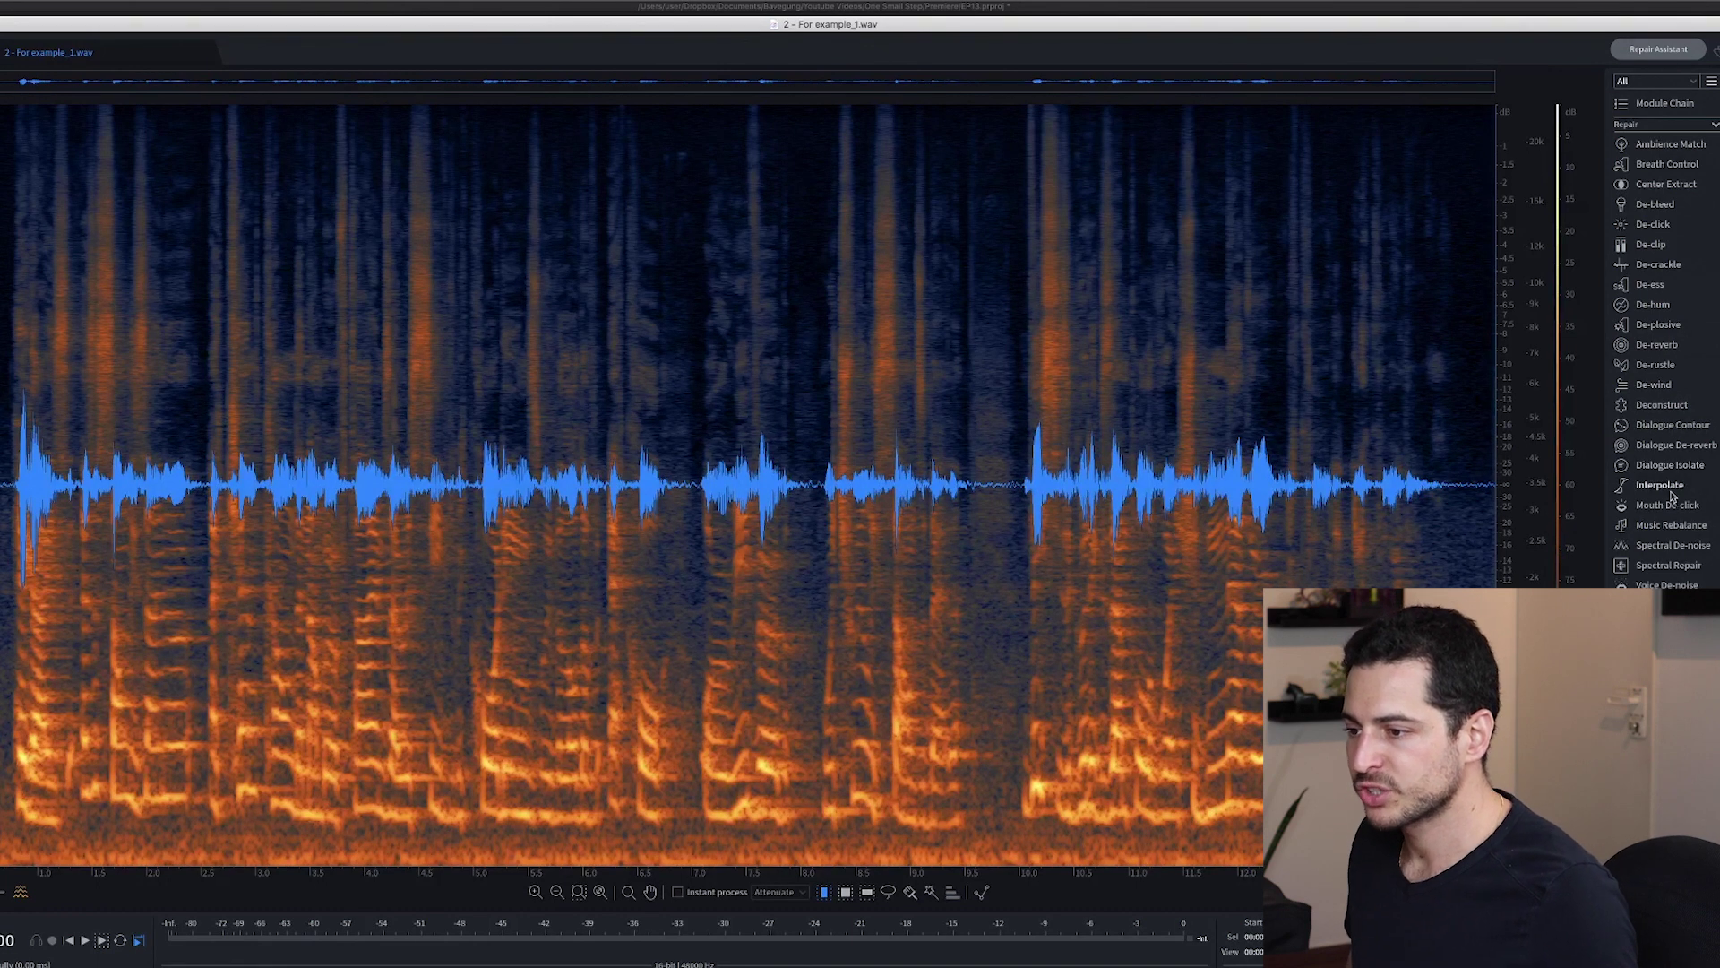
Open Dialogue De-reverb with Ambience preservation 10, Advanced joint channel separation and Sensitivity 2.4.
left_click(1668, 446)
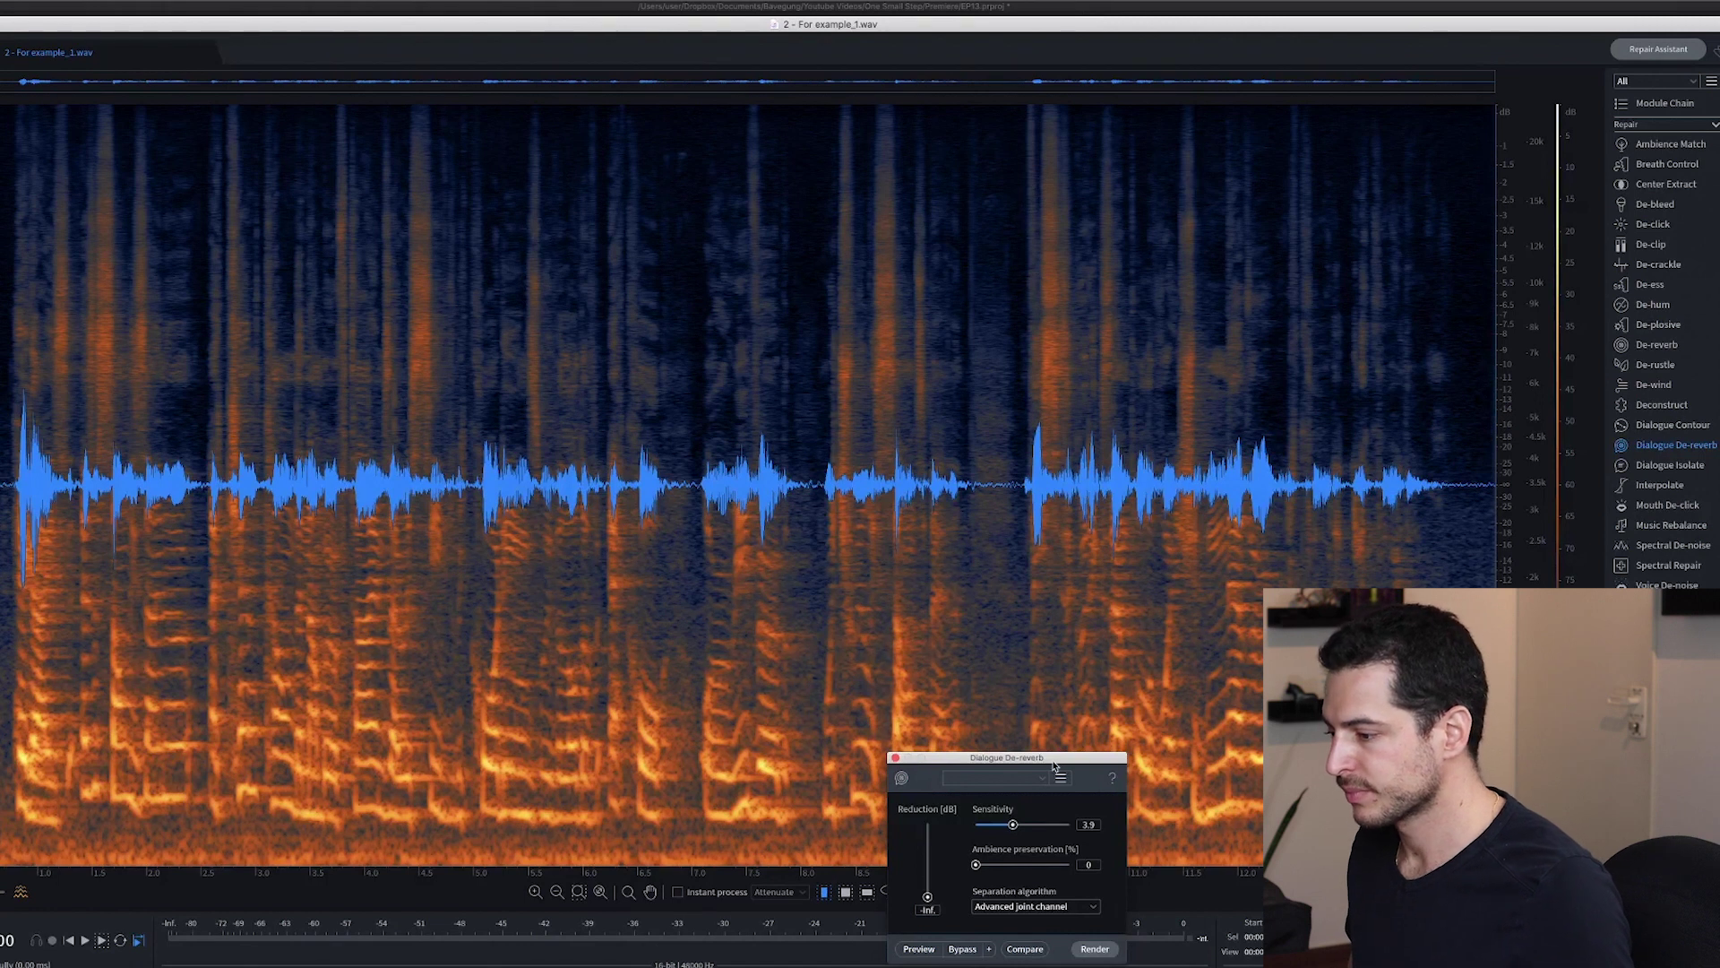
left_click_drag(1054, 765, 885, 566)
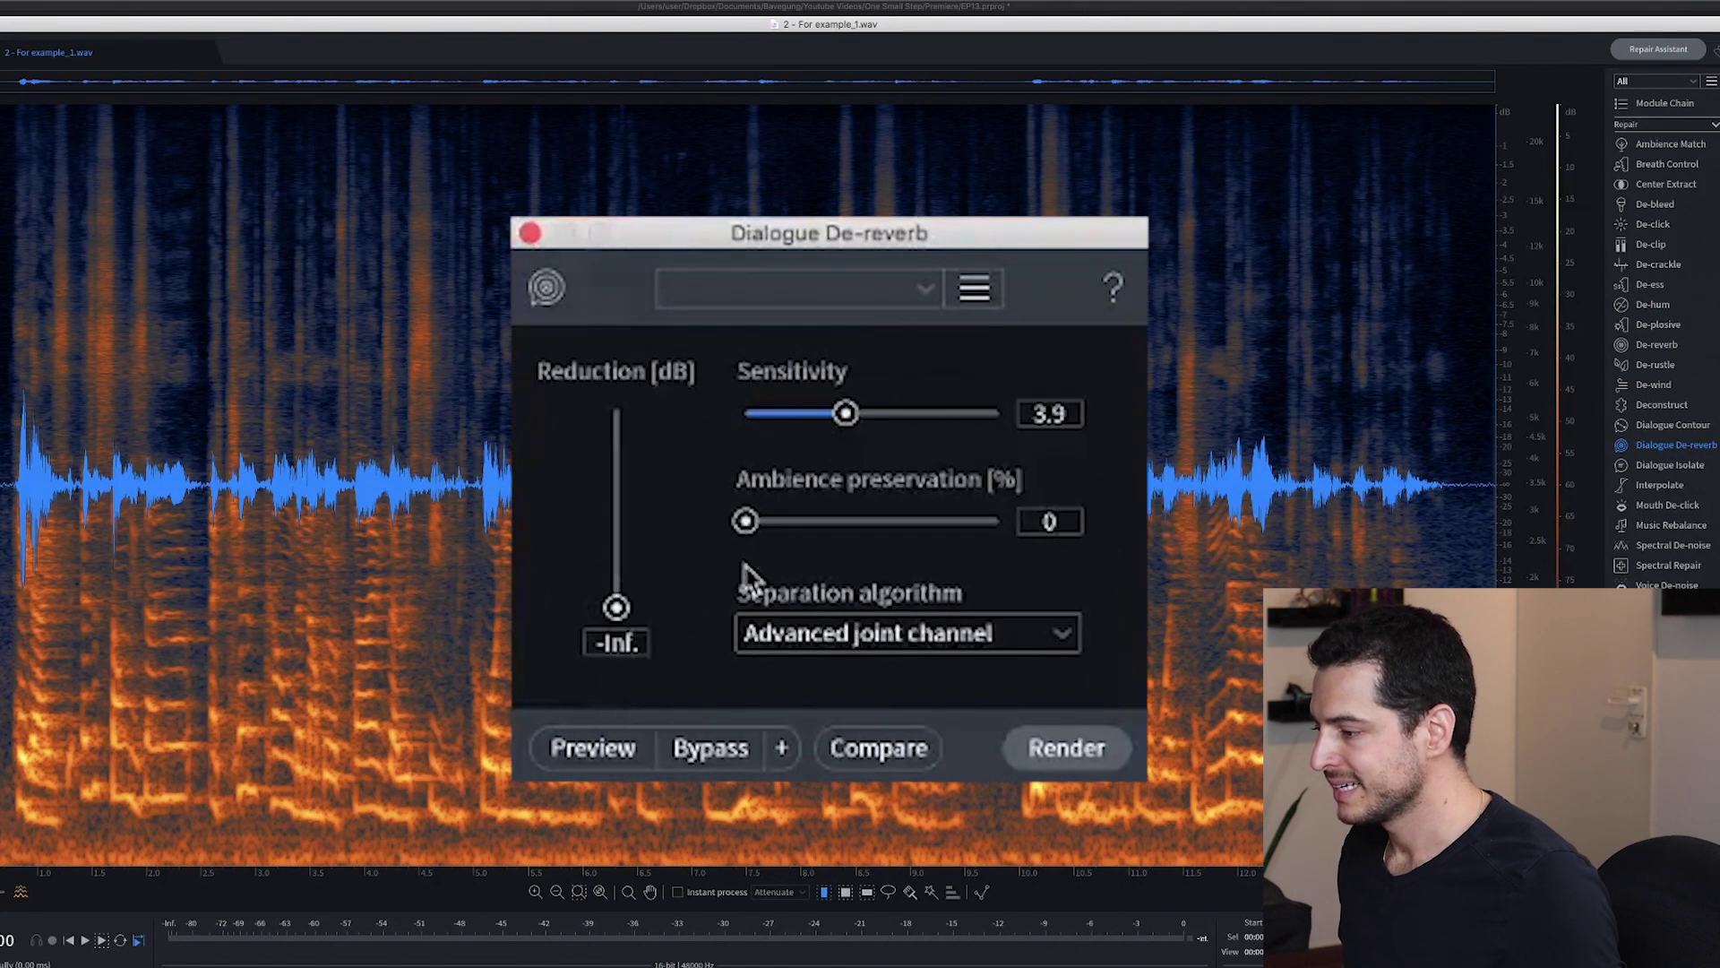
left_click_drag(746, 521, 773, 527)
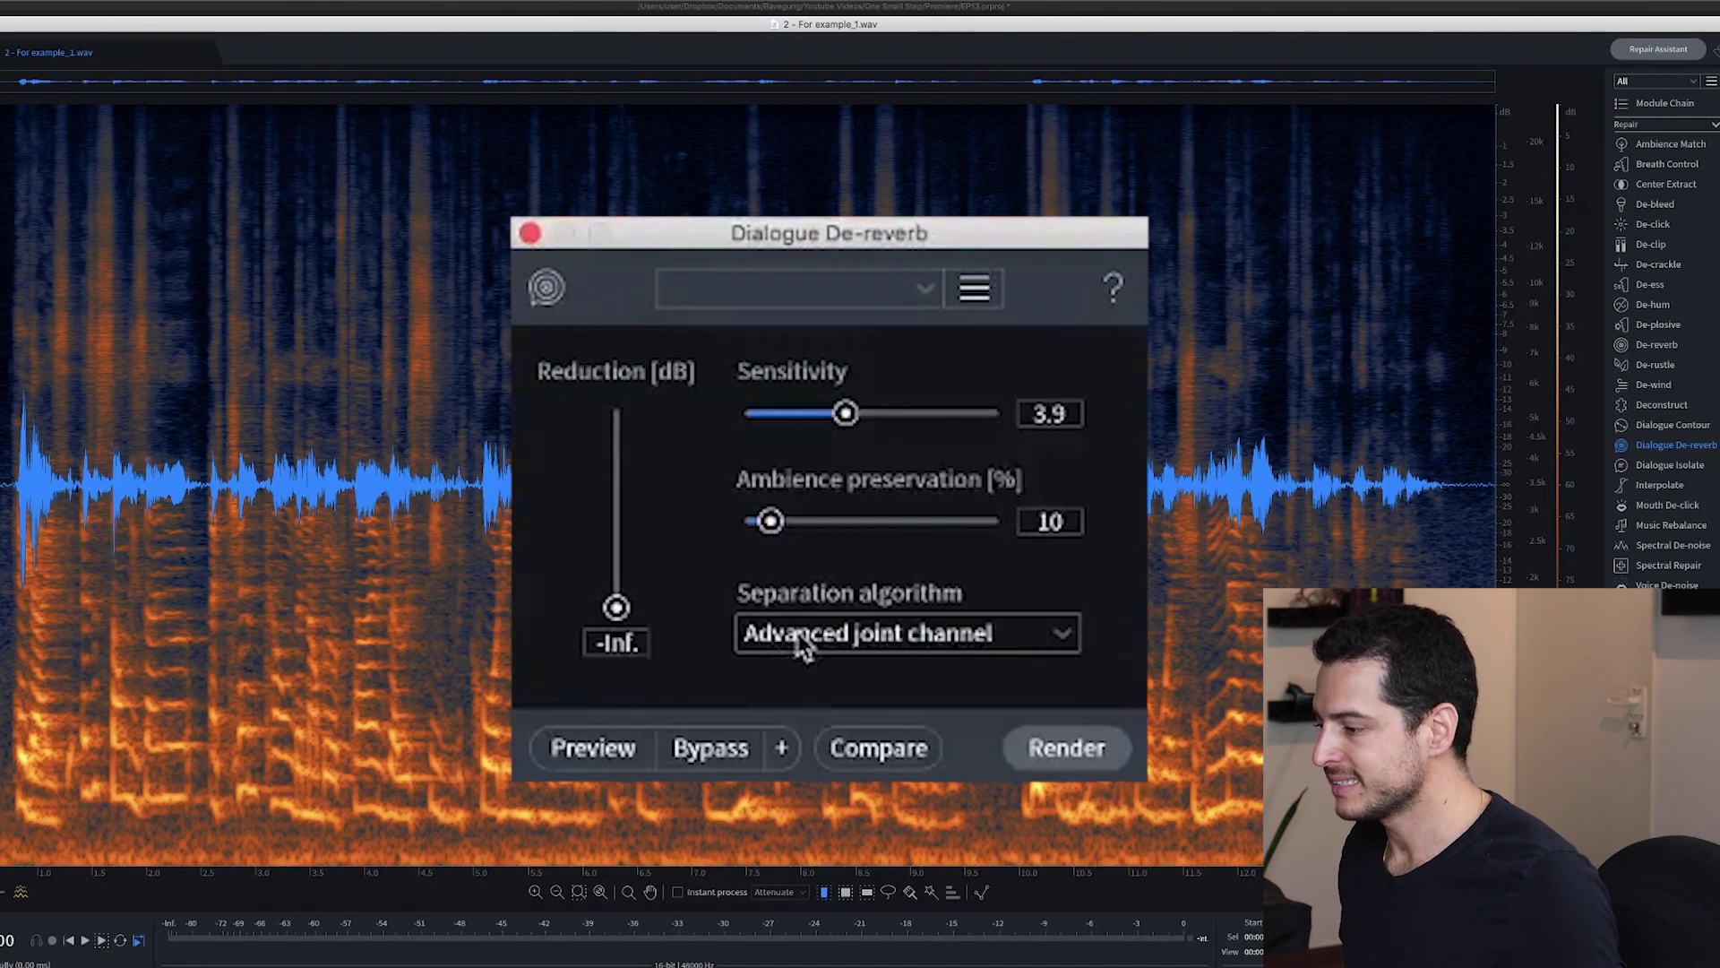
left_click(878, 631)
left_click(887, 766)
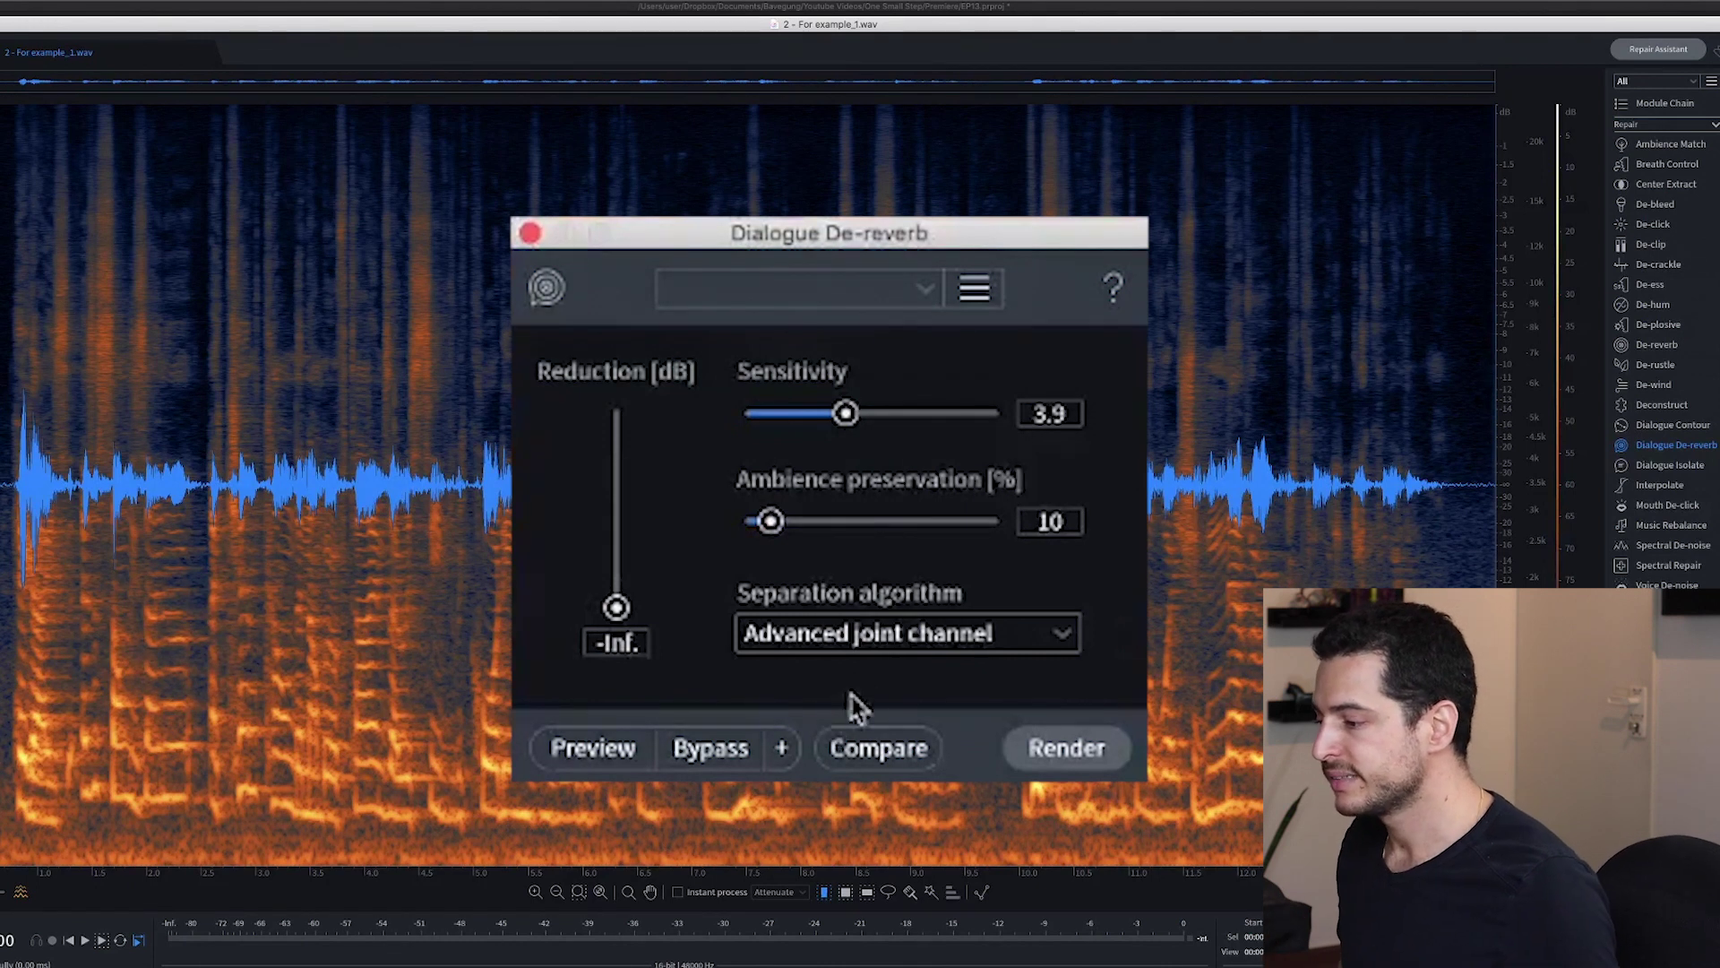
mouse_move(846, 415)
left_mouse_down()
mouse_move(799, 417)
mouse_move(871, 417)
mouse_move(847, 423)
left_mouse_up()
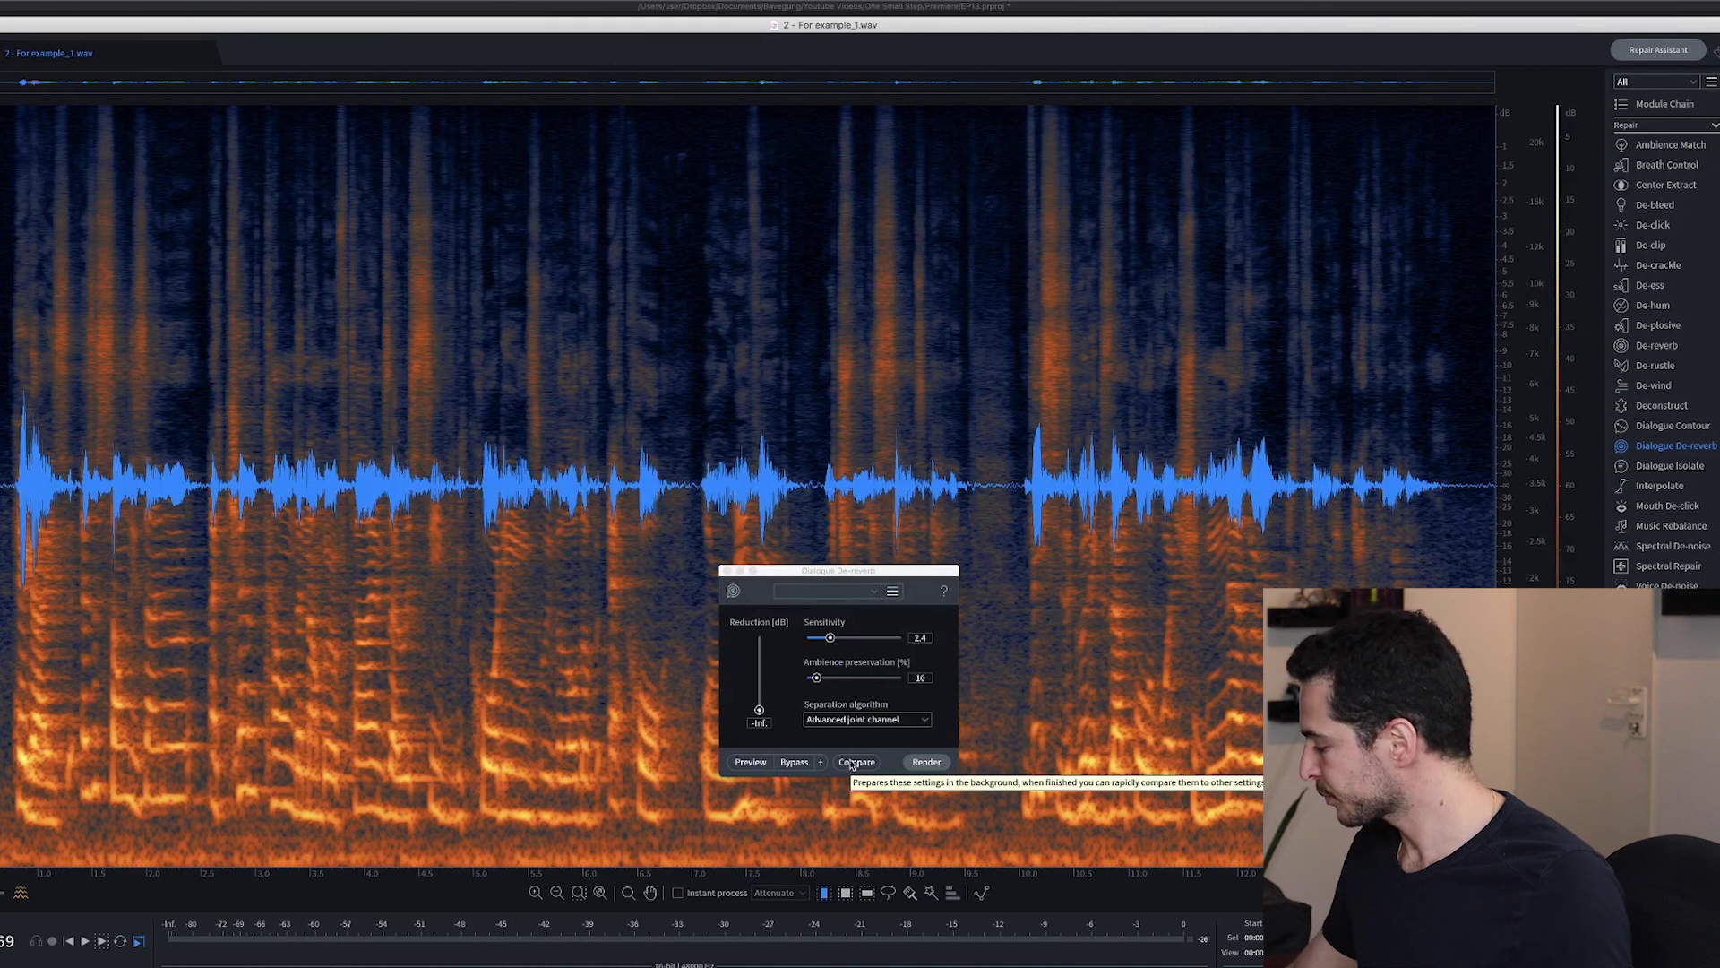
Open Compare Settings, audition Original audio and Settings 1, then remove Settings 1.
left_click(850, 762)
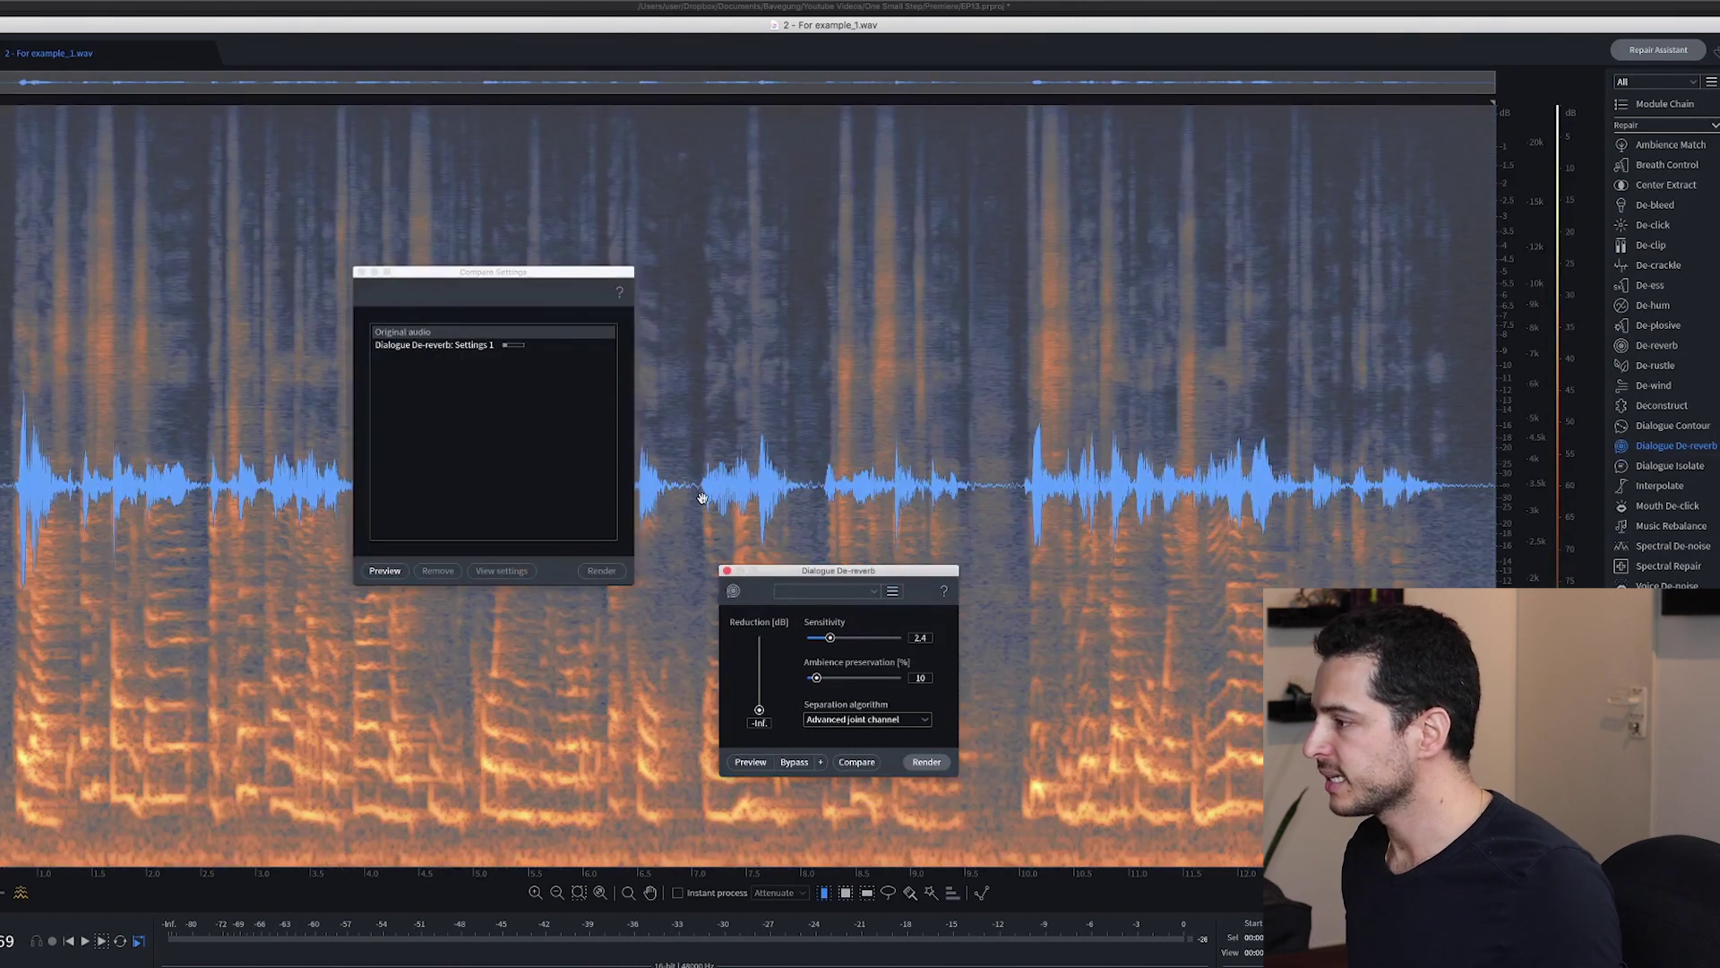
left_click(463, 346)
left_click(456, 335)
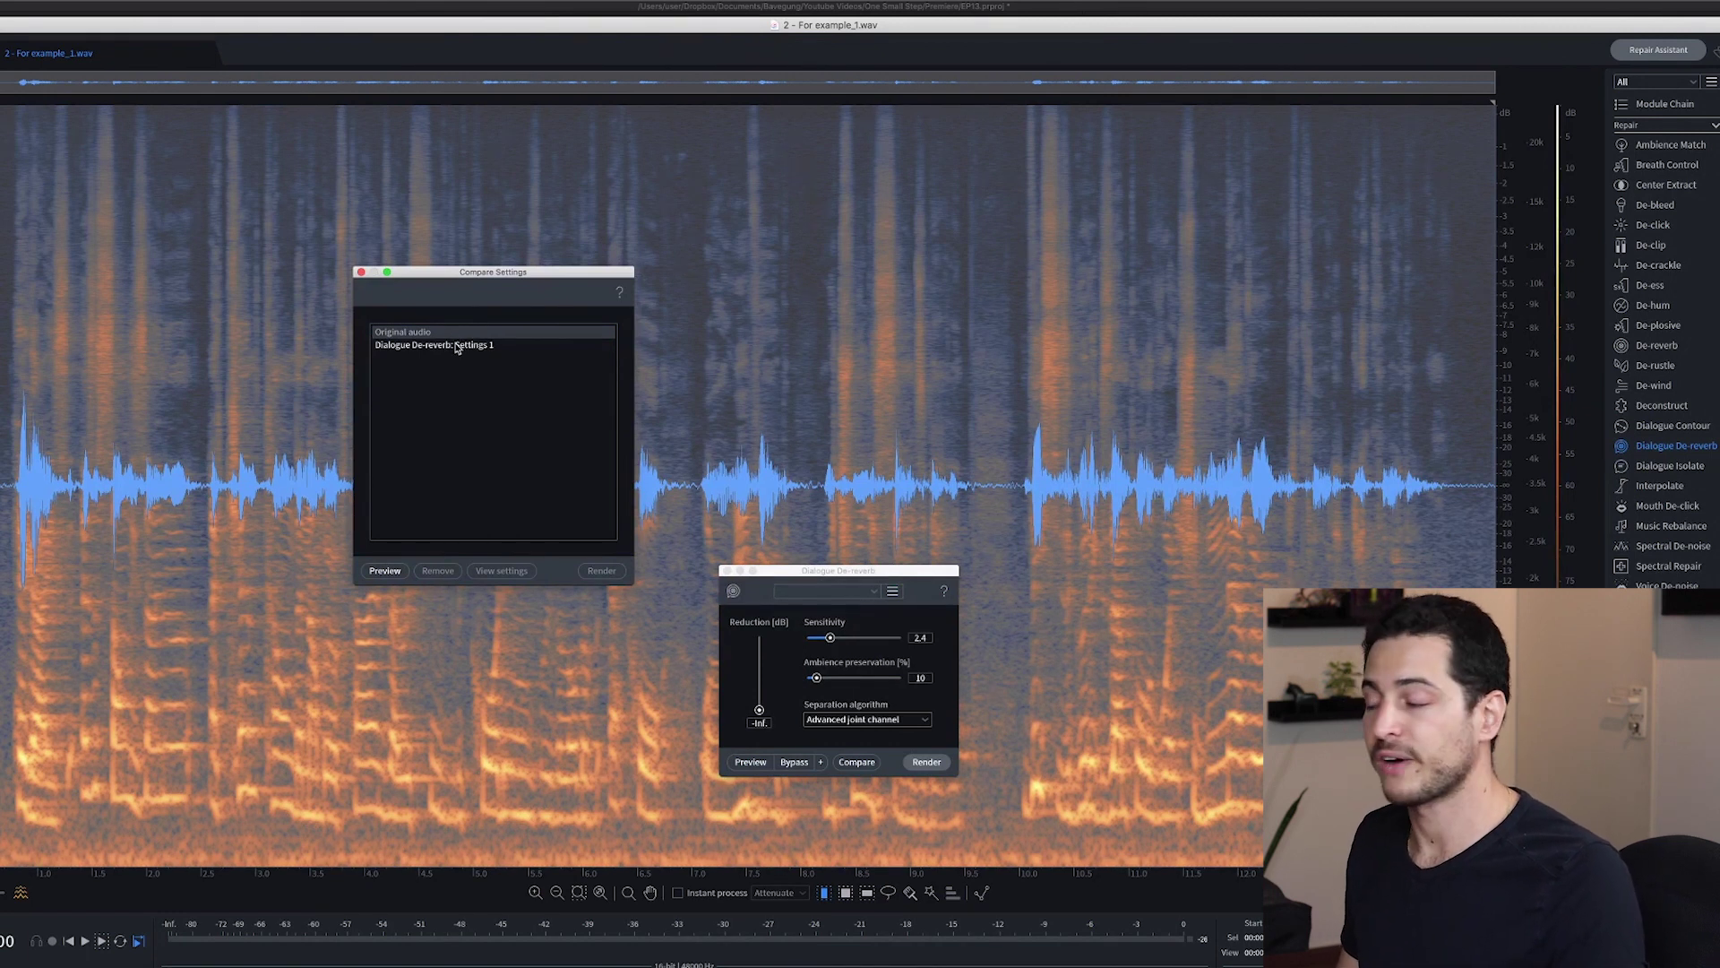
left_click(456, 346)
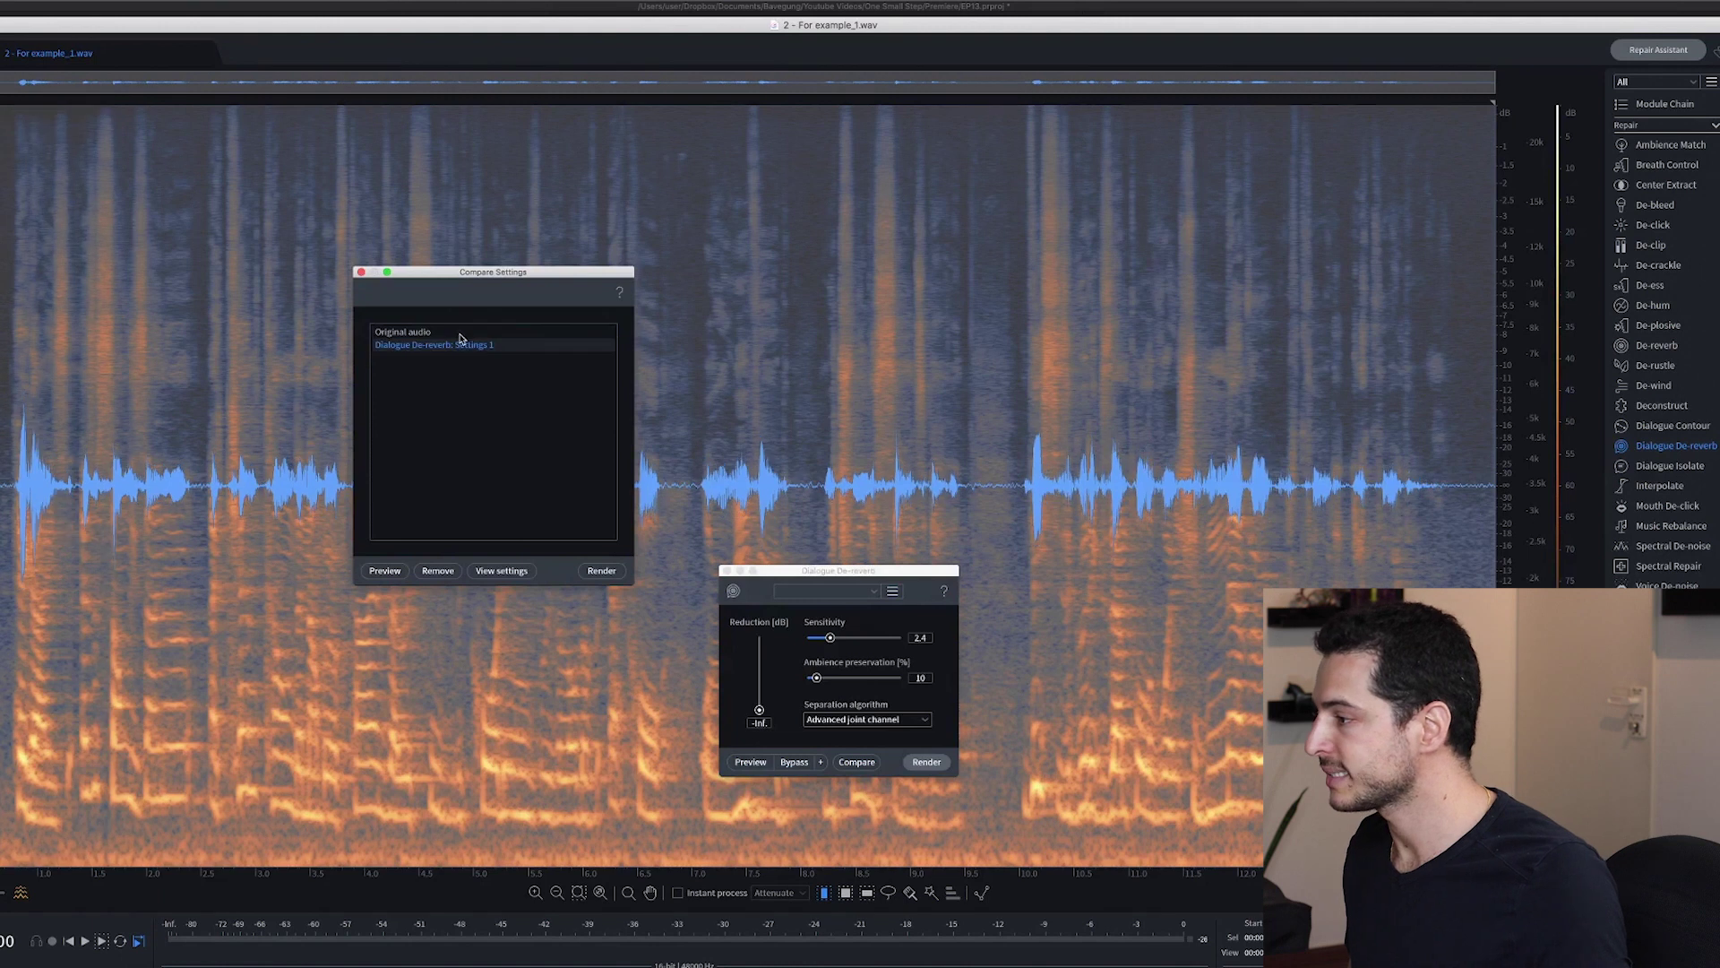
left_click(439, 571)
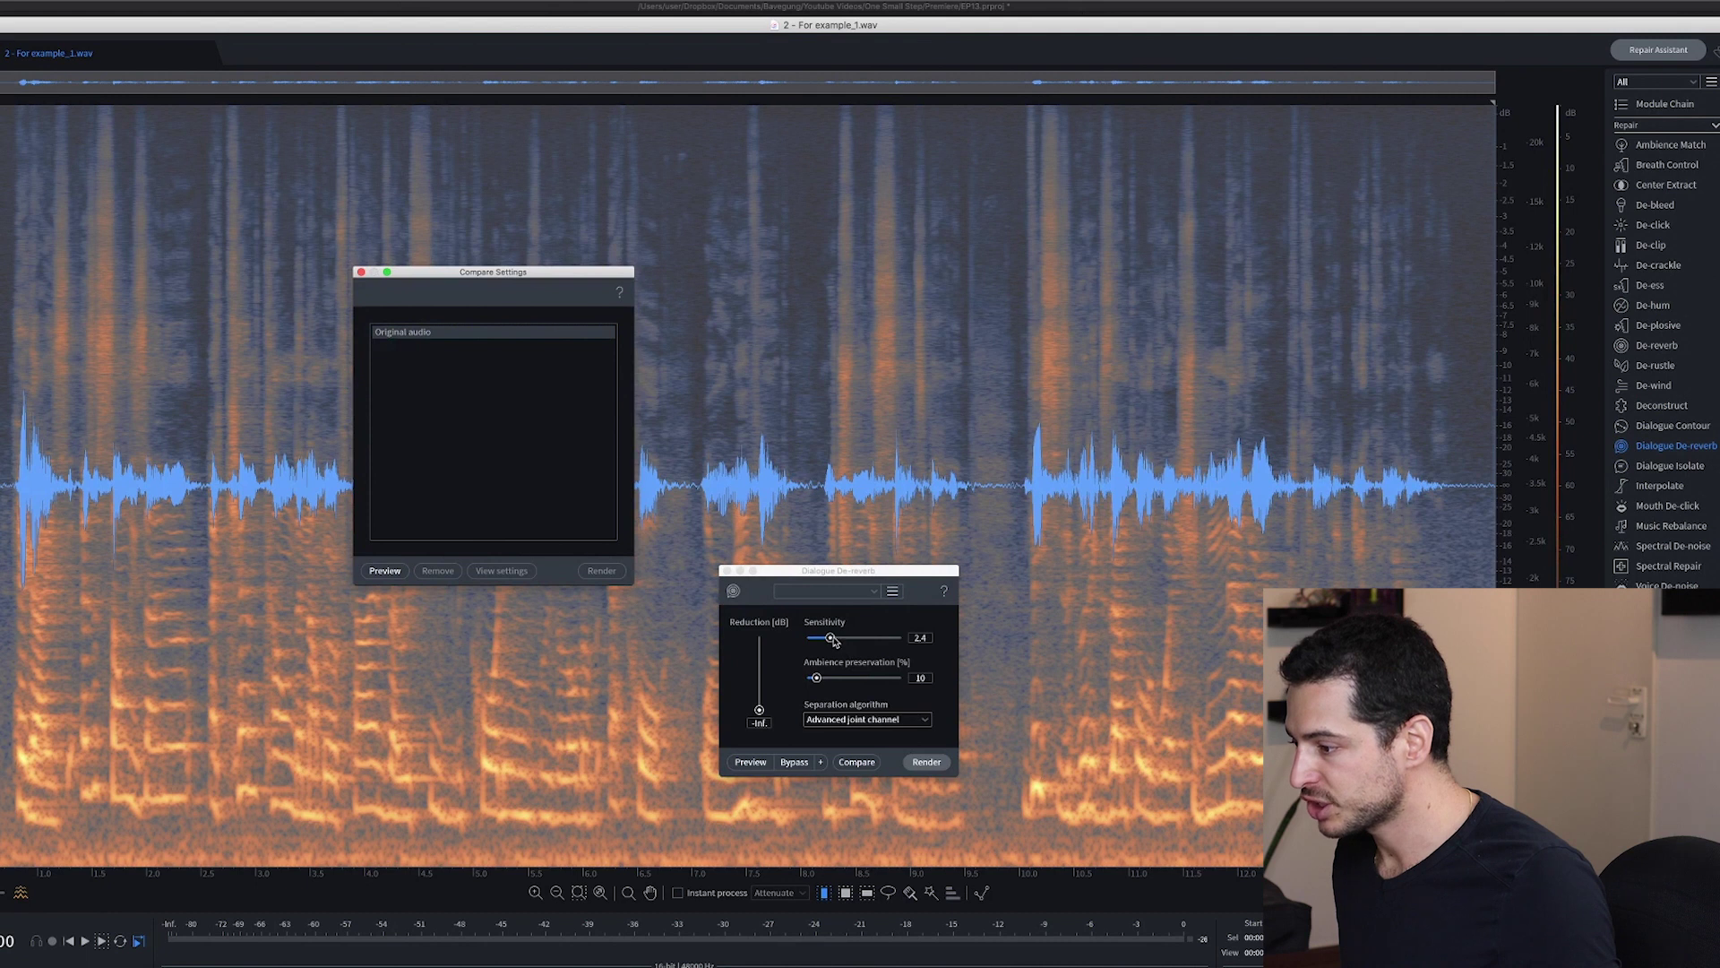
Add Dialogue De-reverb variants at Sensitivity 2.0, 4.0 and 6.0 to the comparison.
left_click_drag(834, 639, 831, 640)
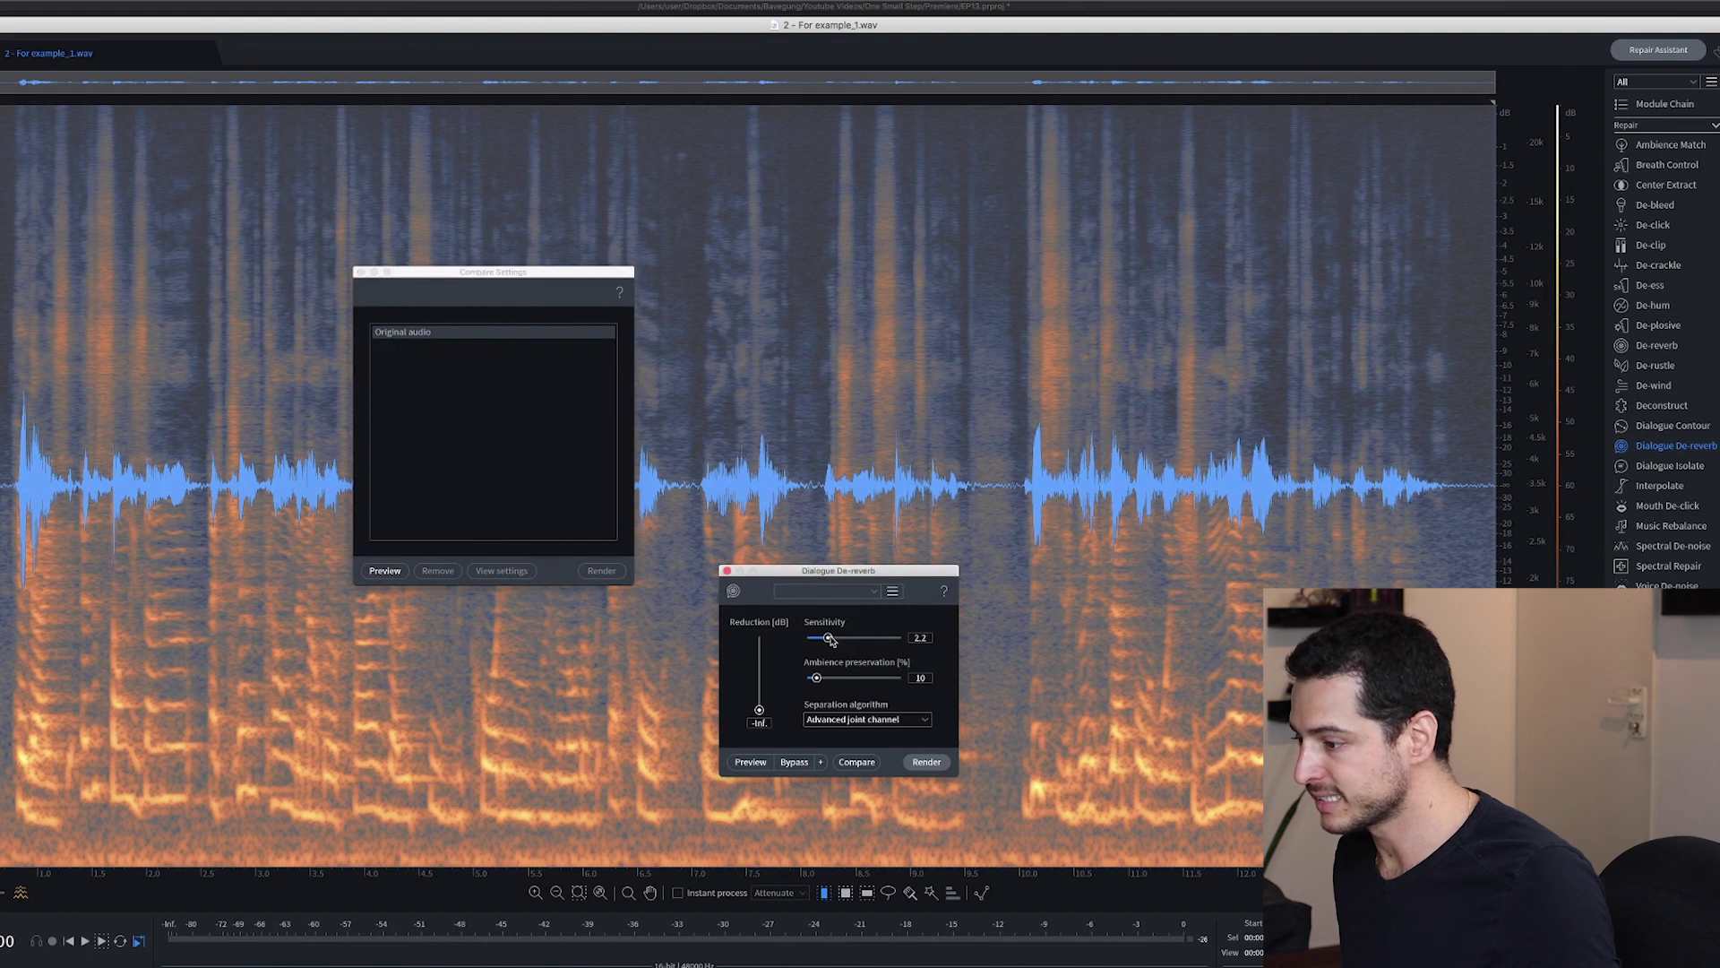
left_click(857, 763)
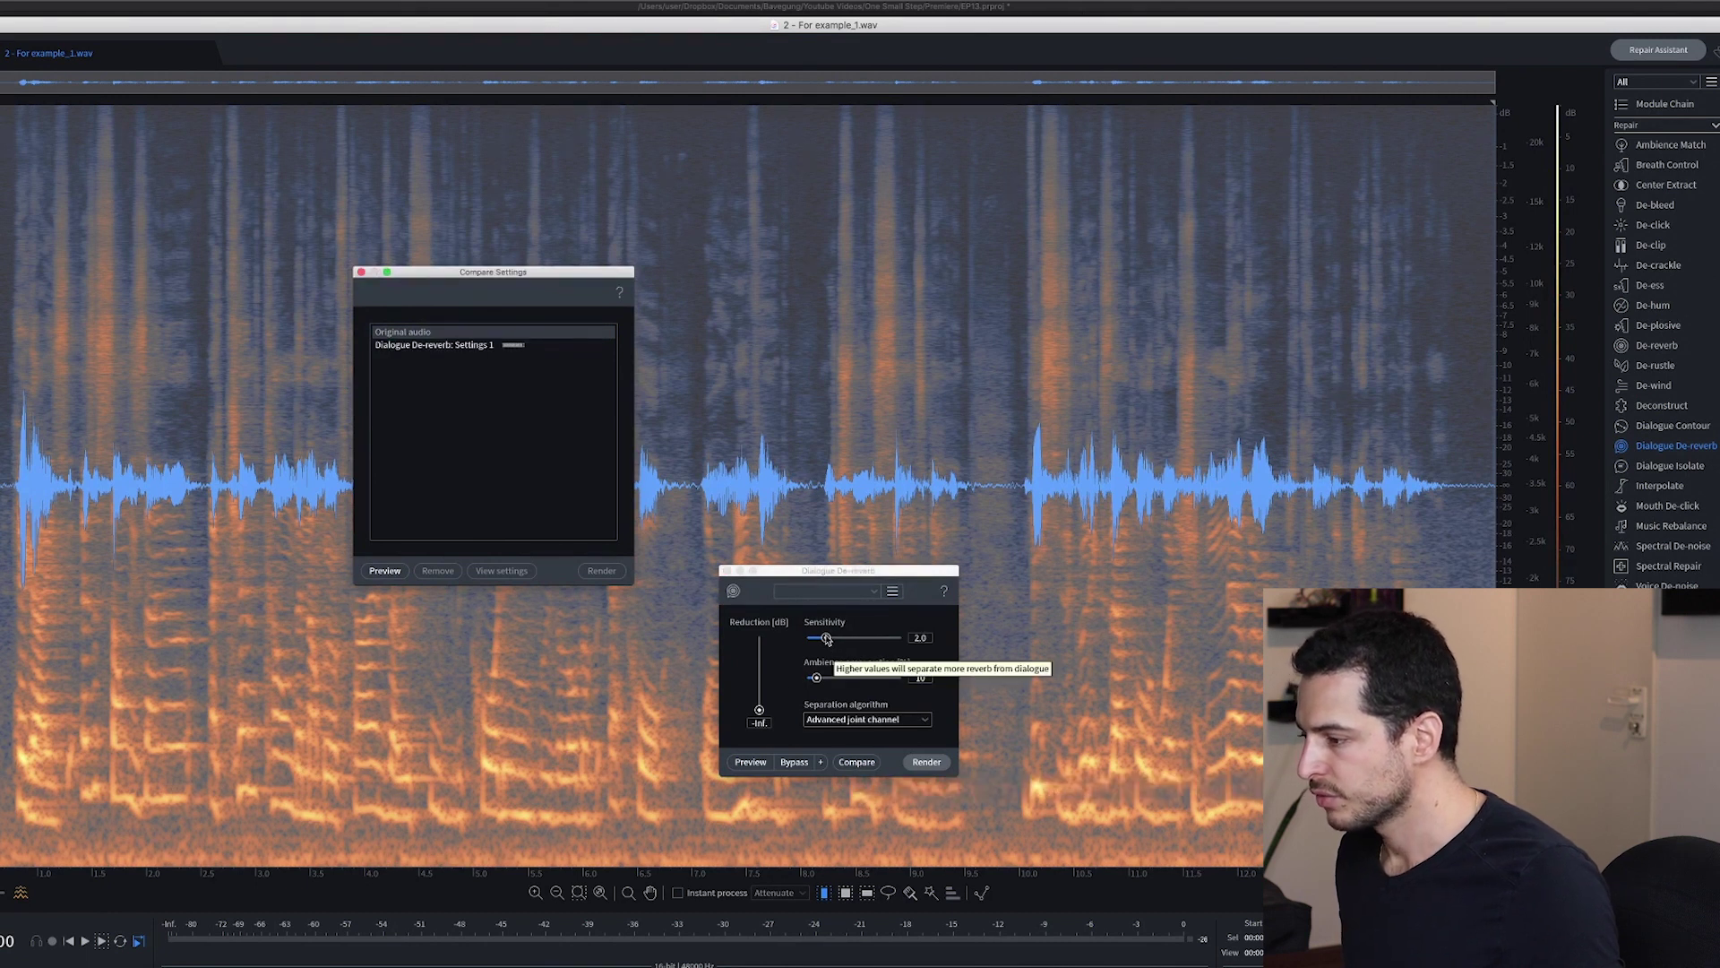
left_click_drag(826, 638, 846, 640)
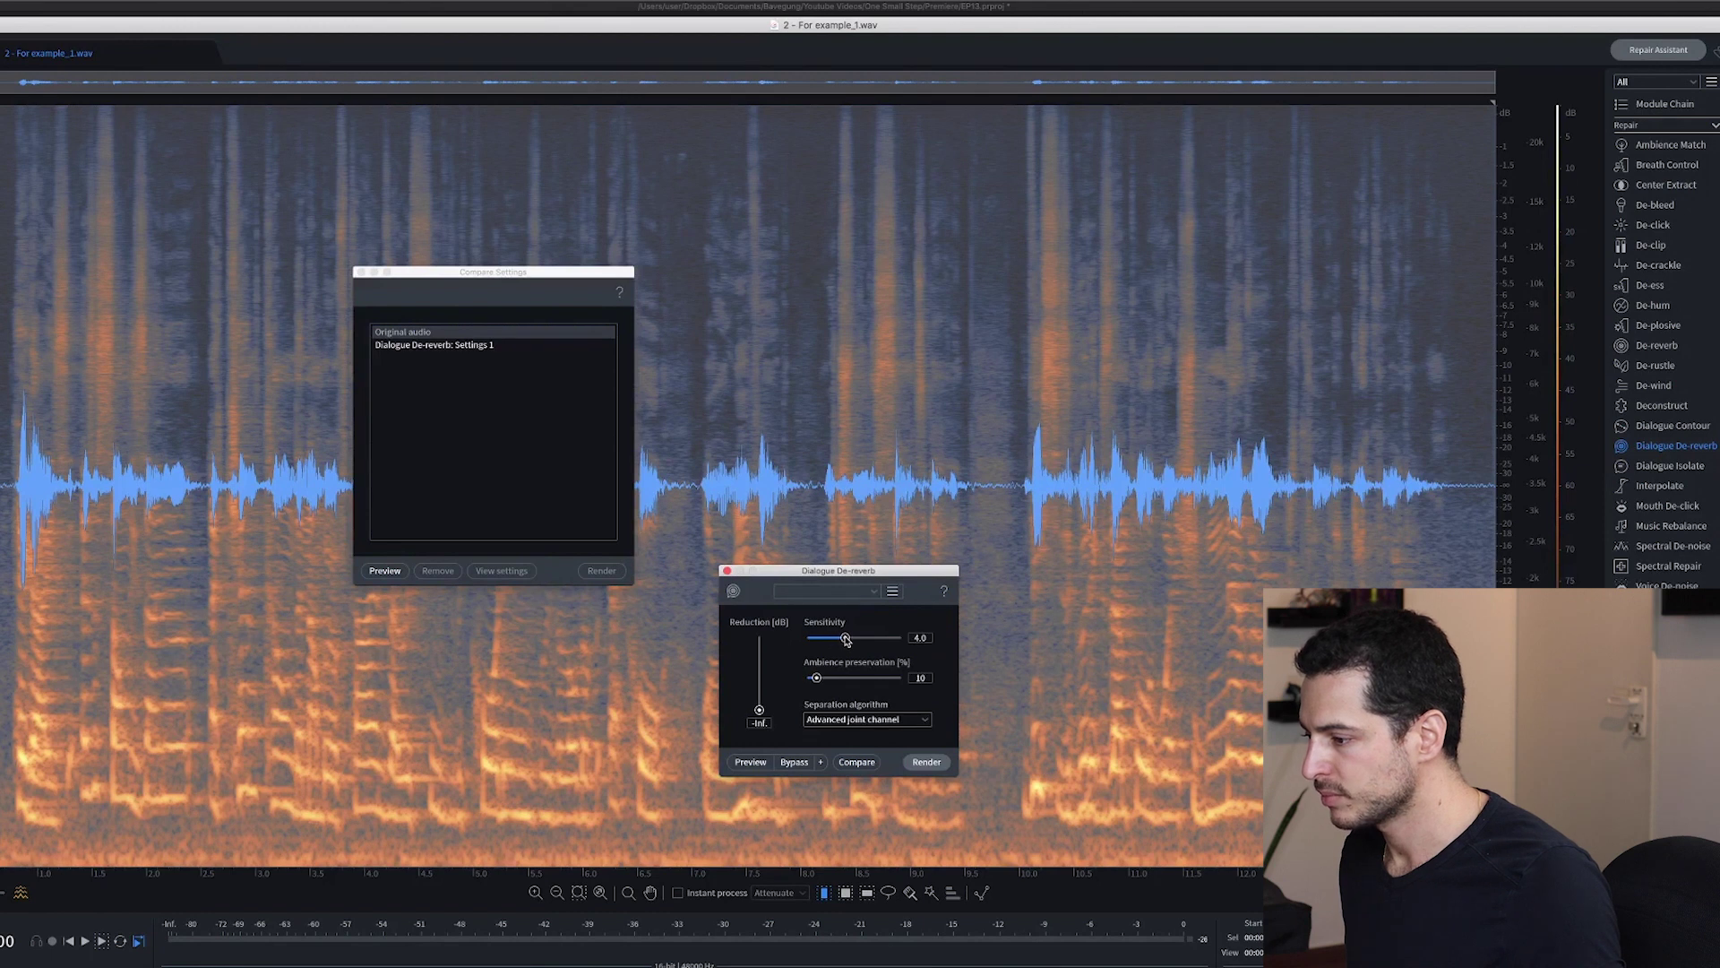
left_click(857, 763)
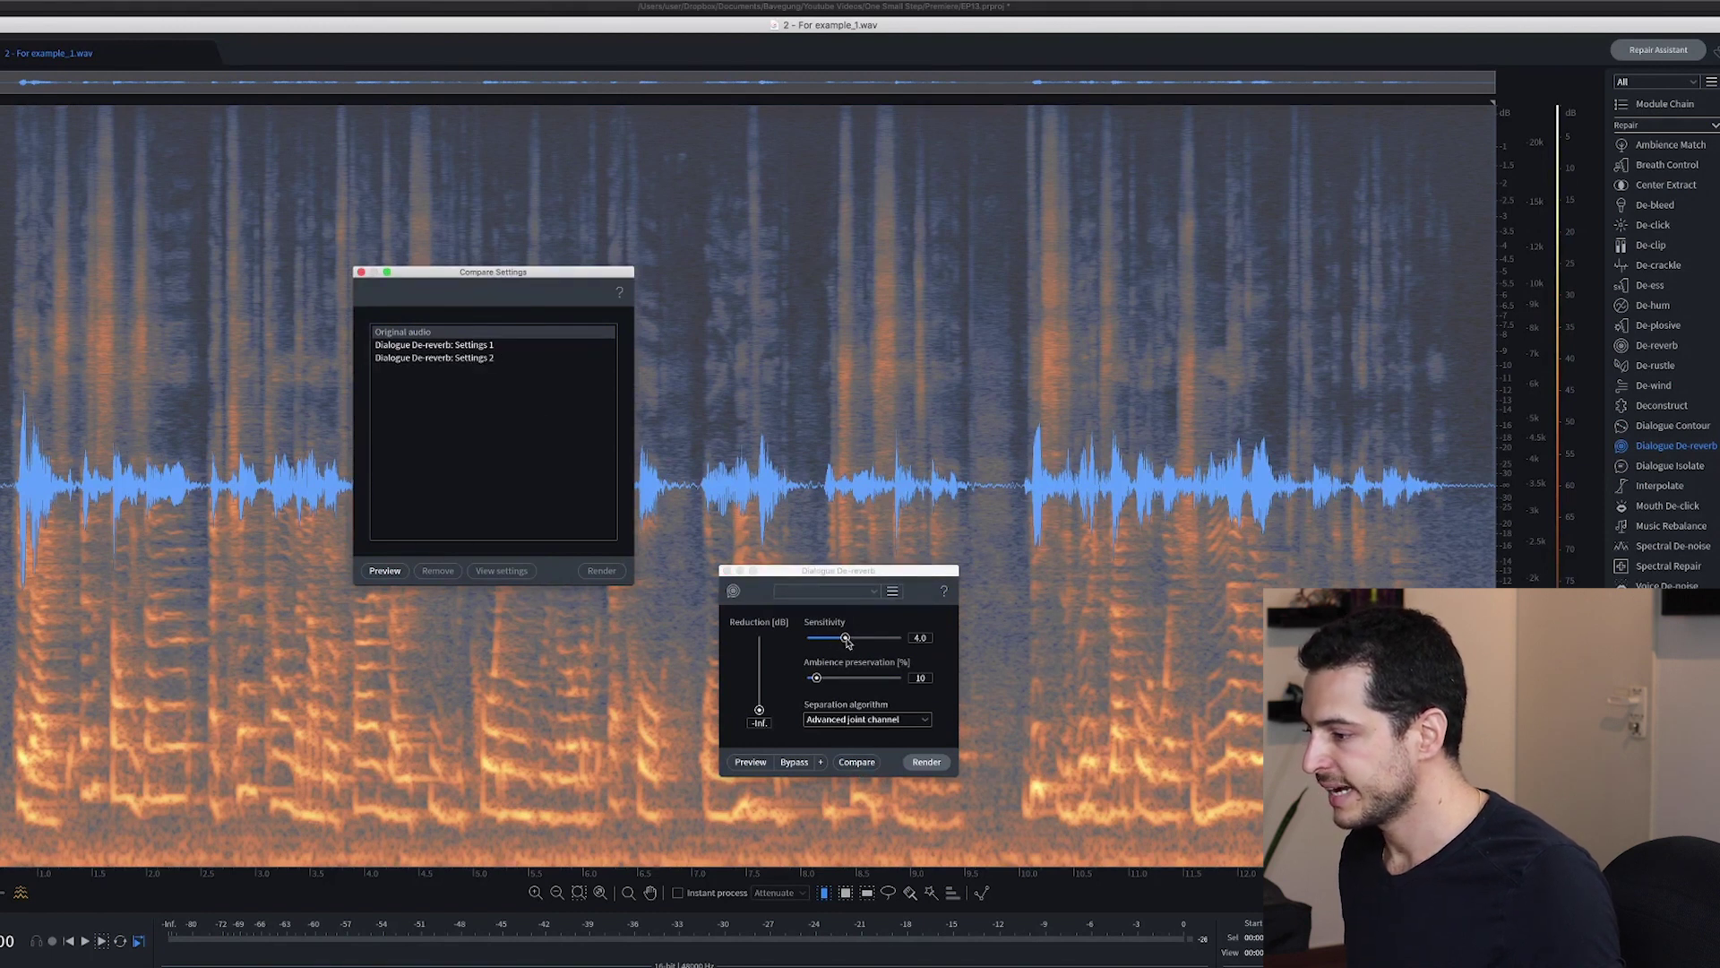
left_click_drag(846, 638, 851, 638)
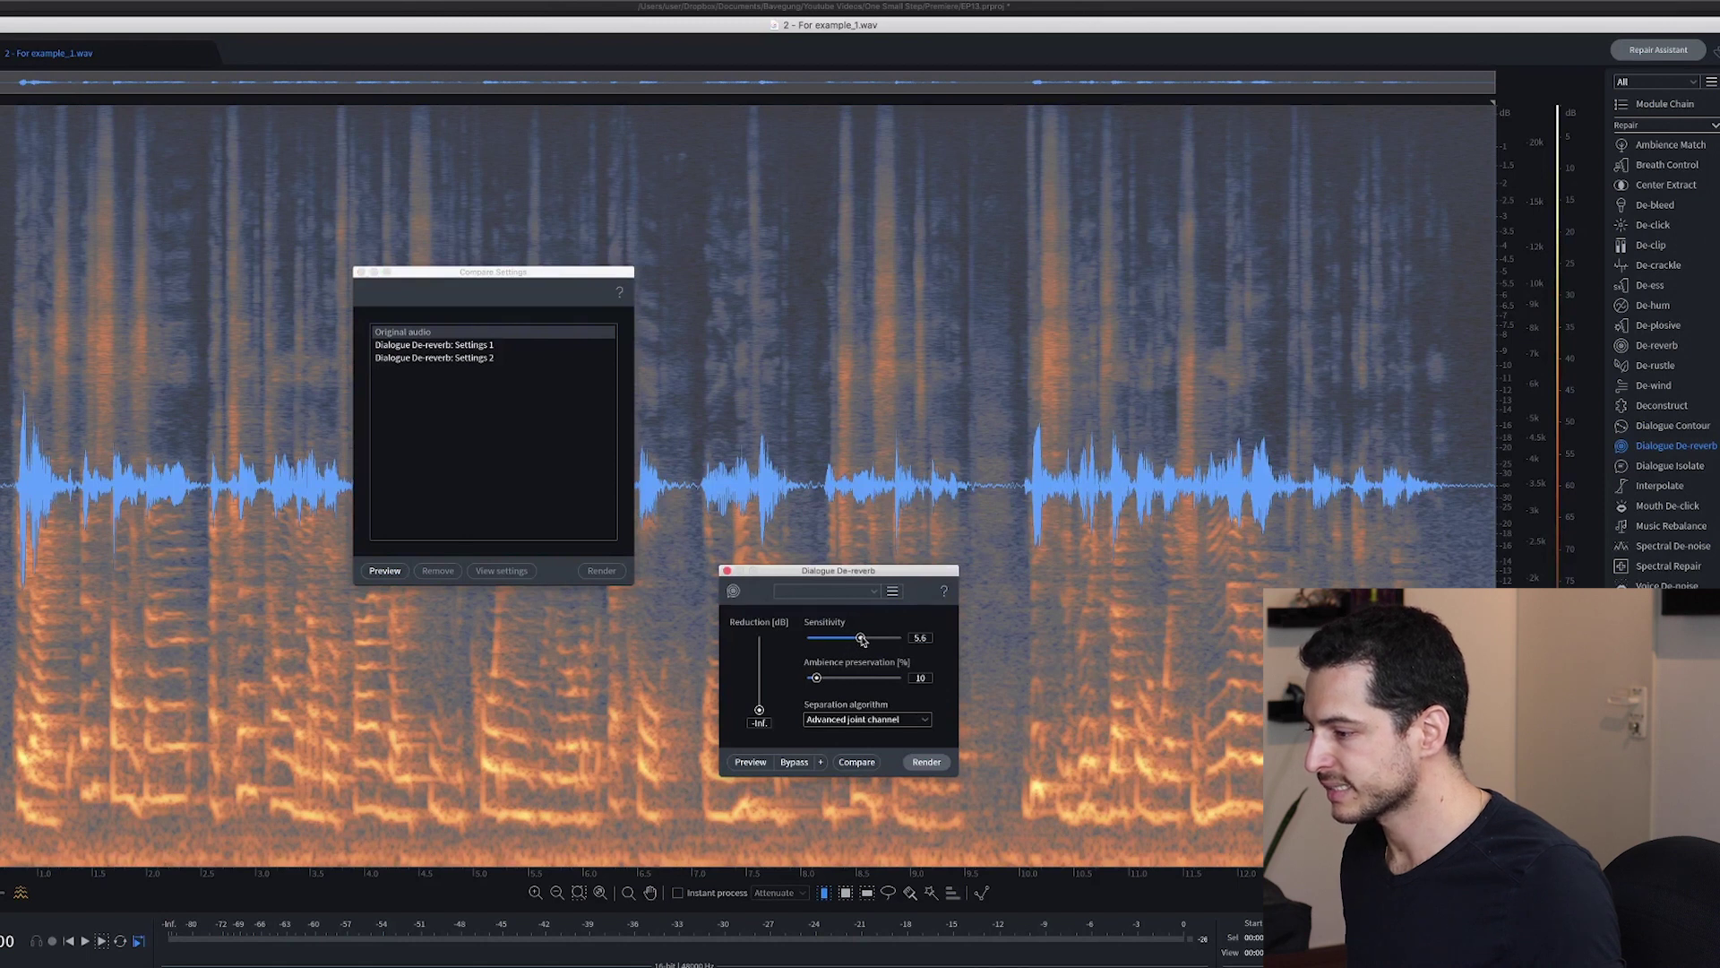
left_click(866, 760)
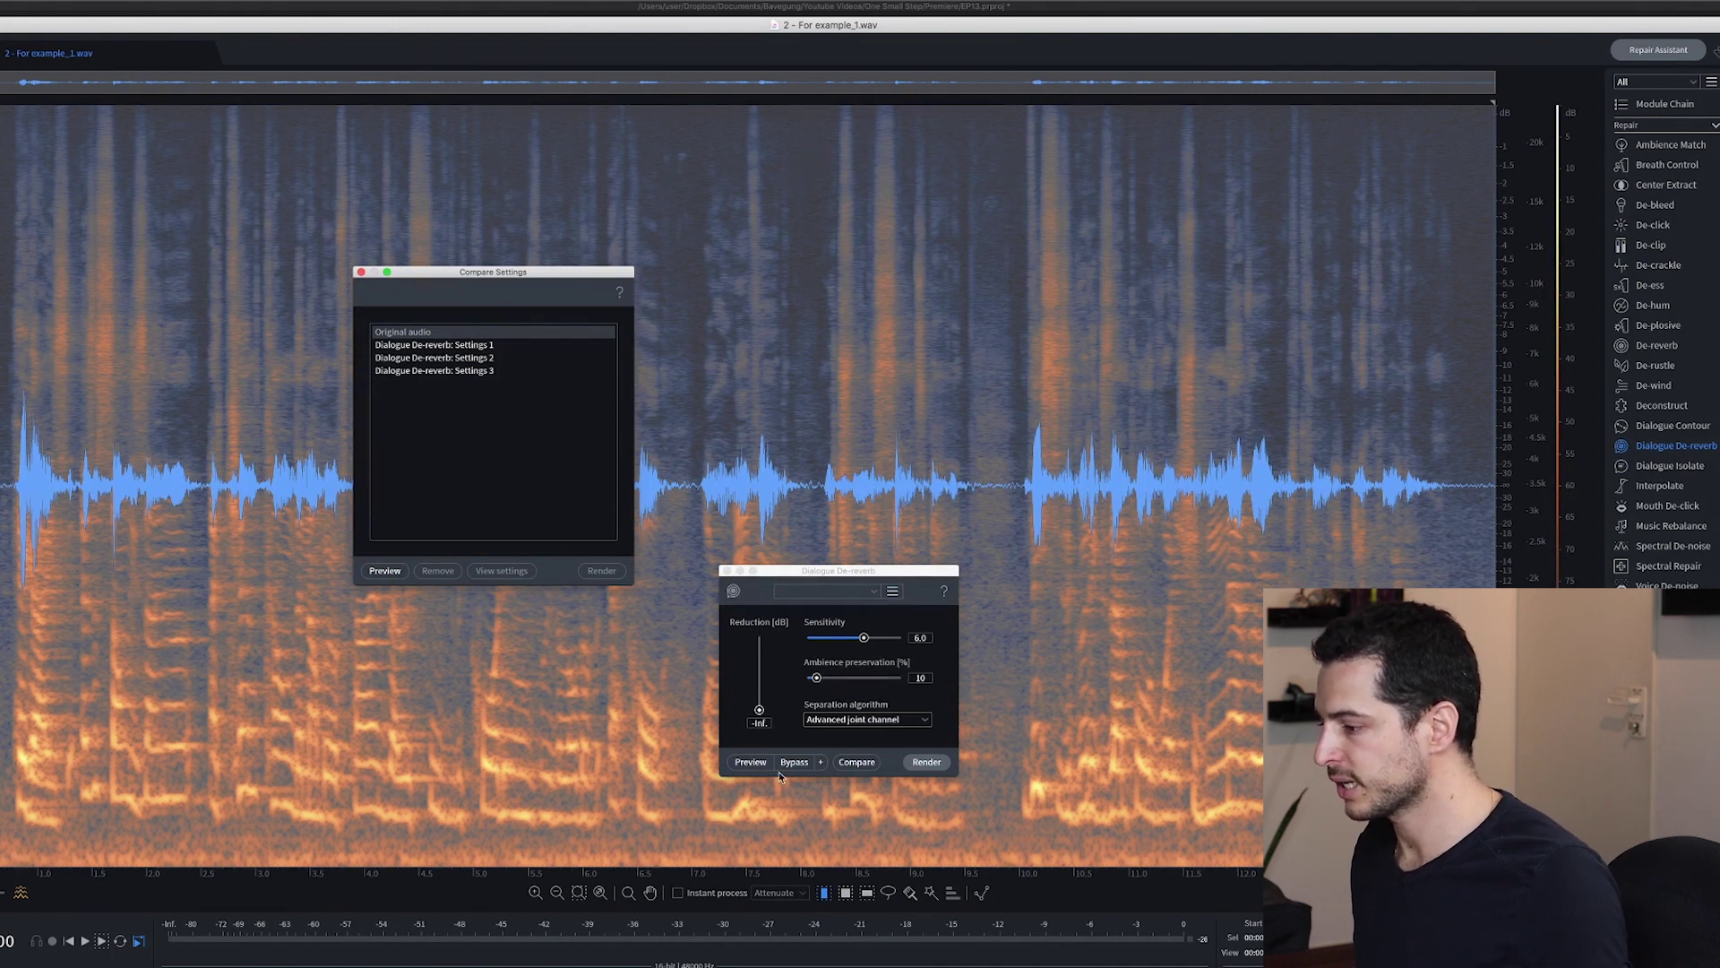
left_click(387, 571)
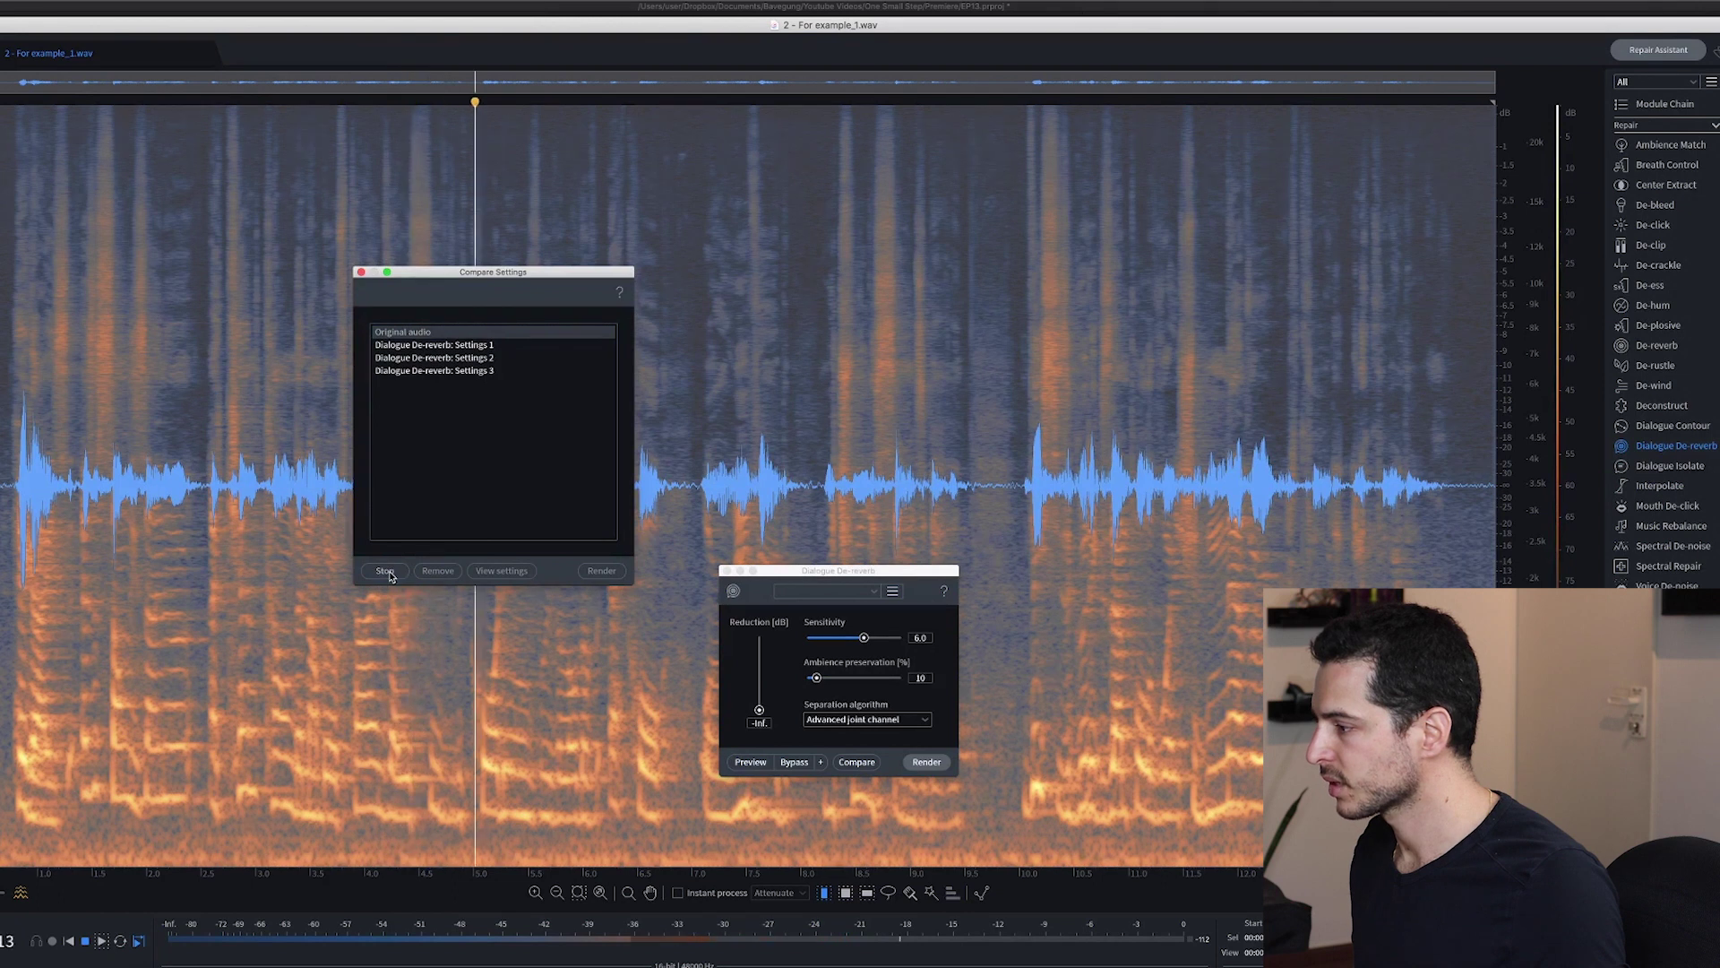
left_click(391, 572)
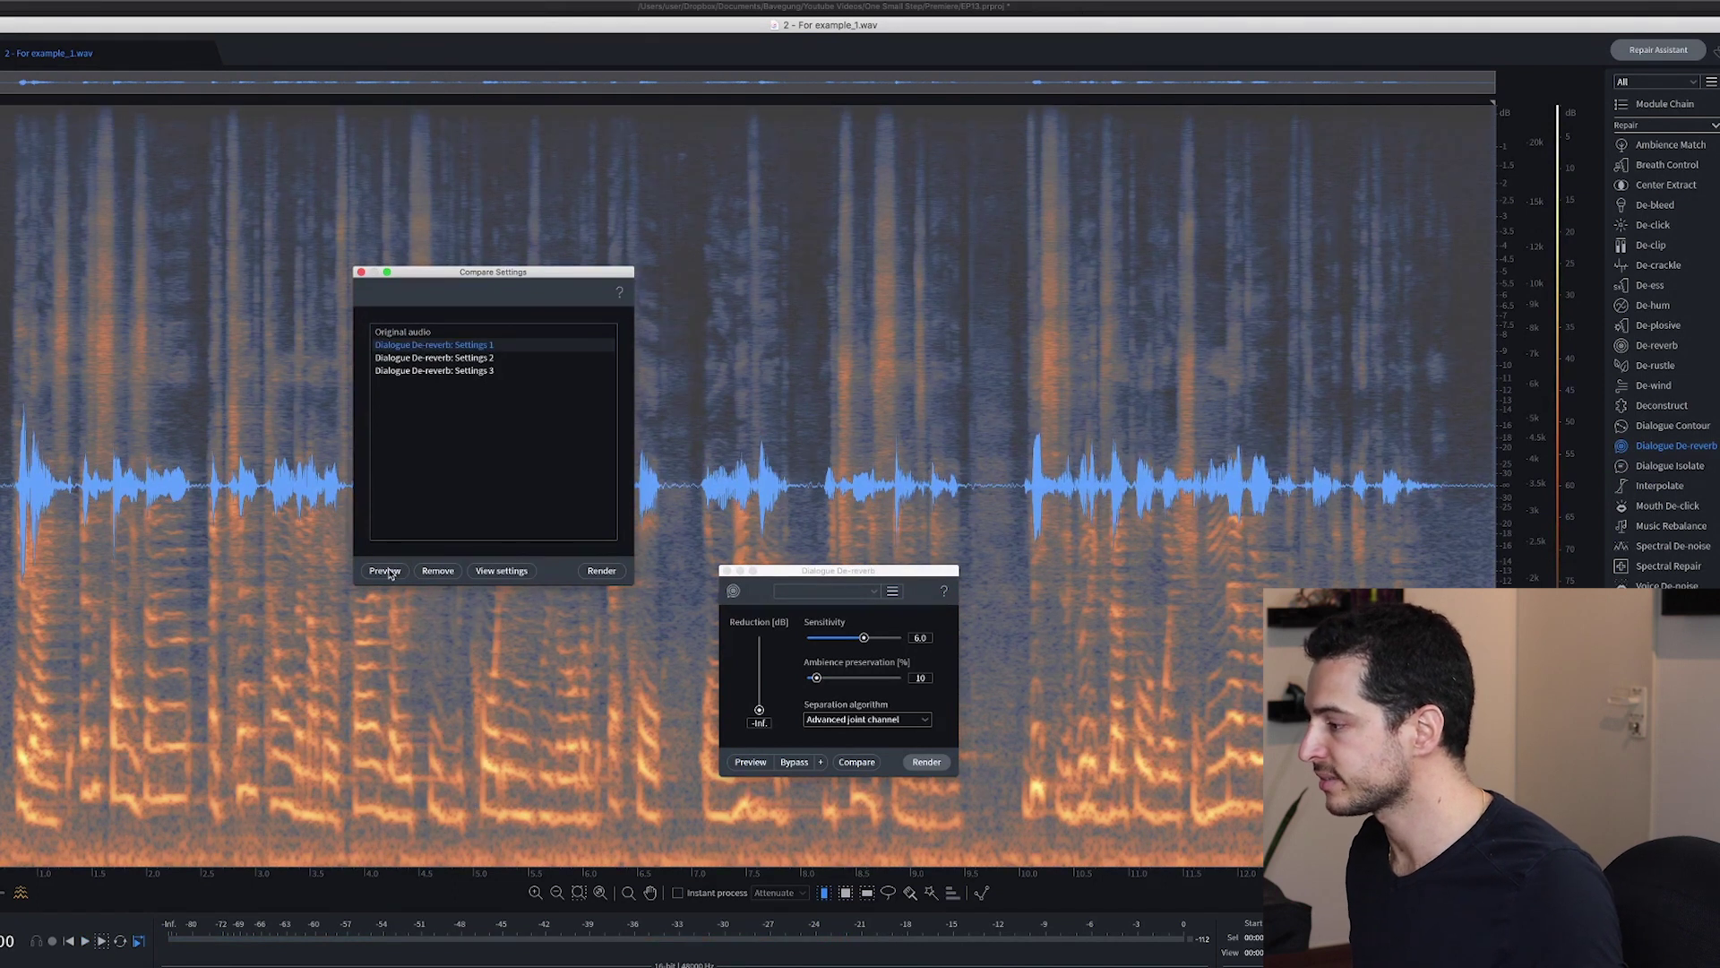
left_click(390, 573)
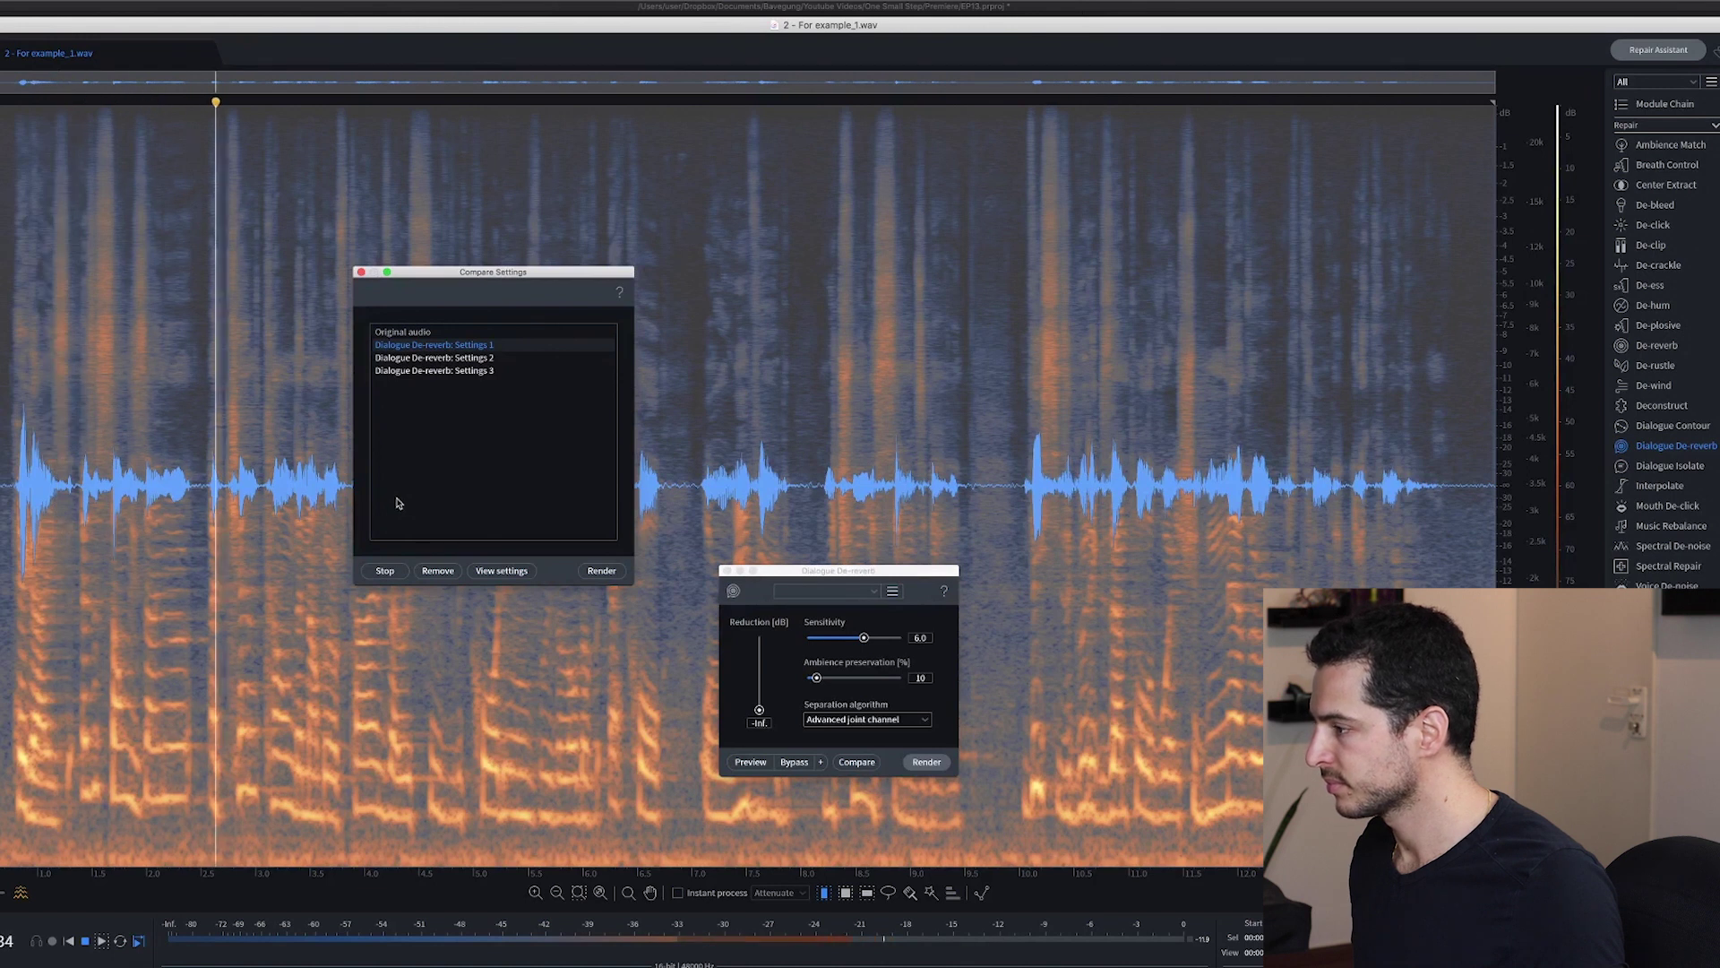
left_click(391, 572)
left_click(439, 359)
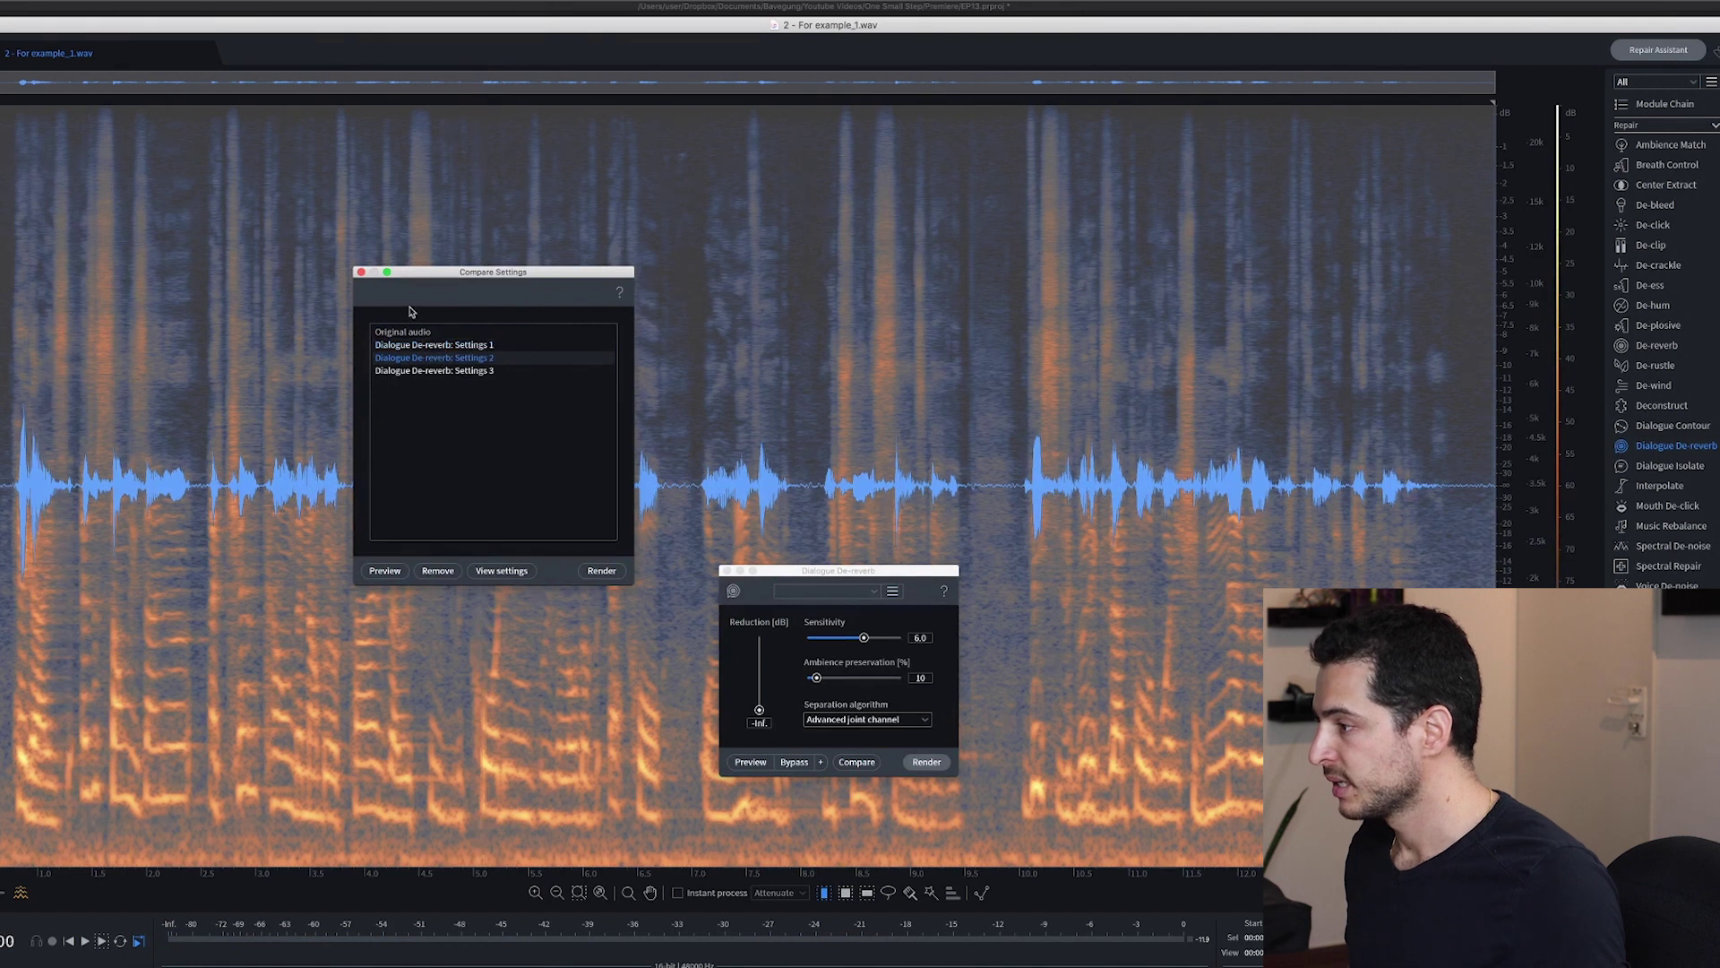
left_click(388, 573)
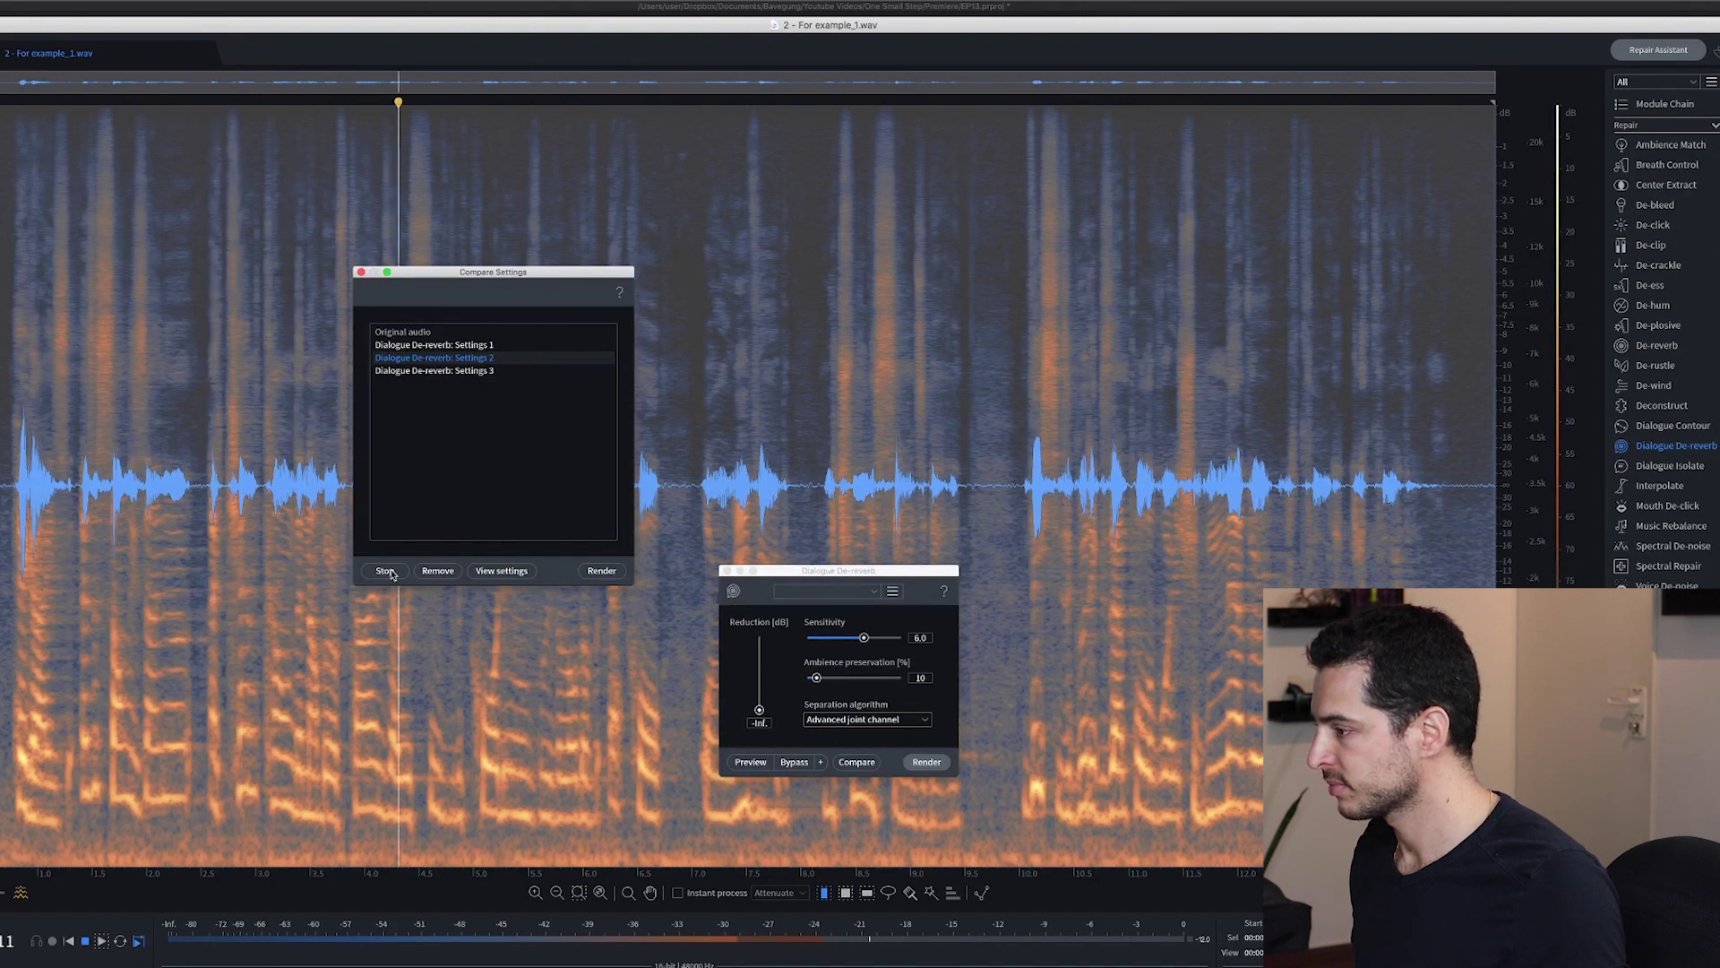
left_click(464, 375)
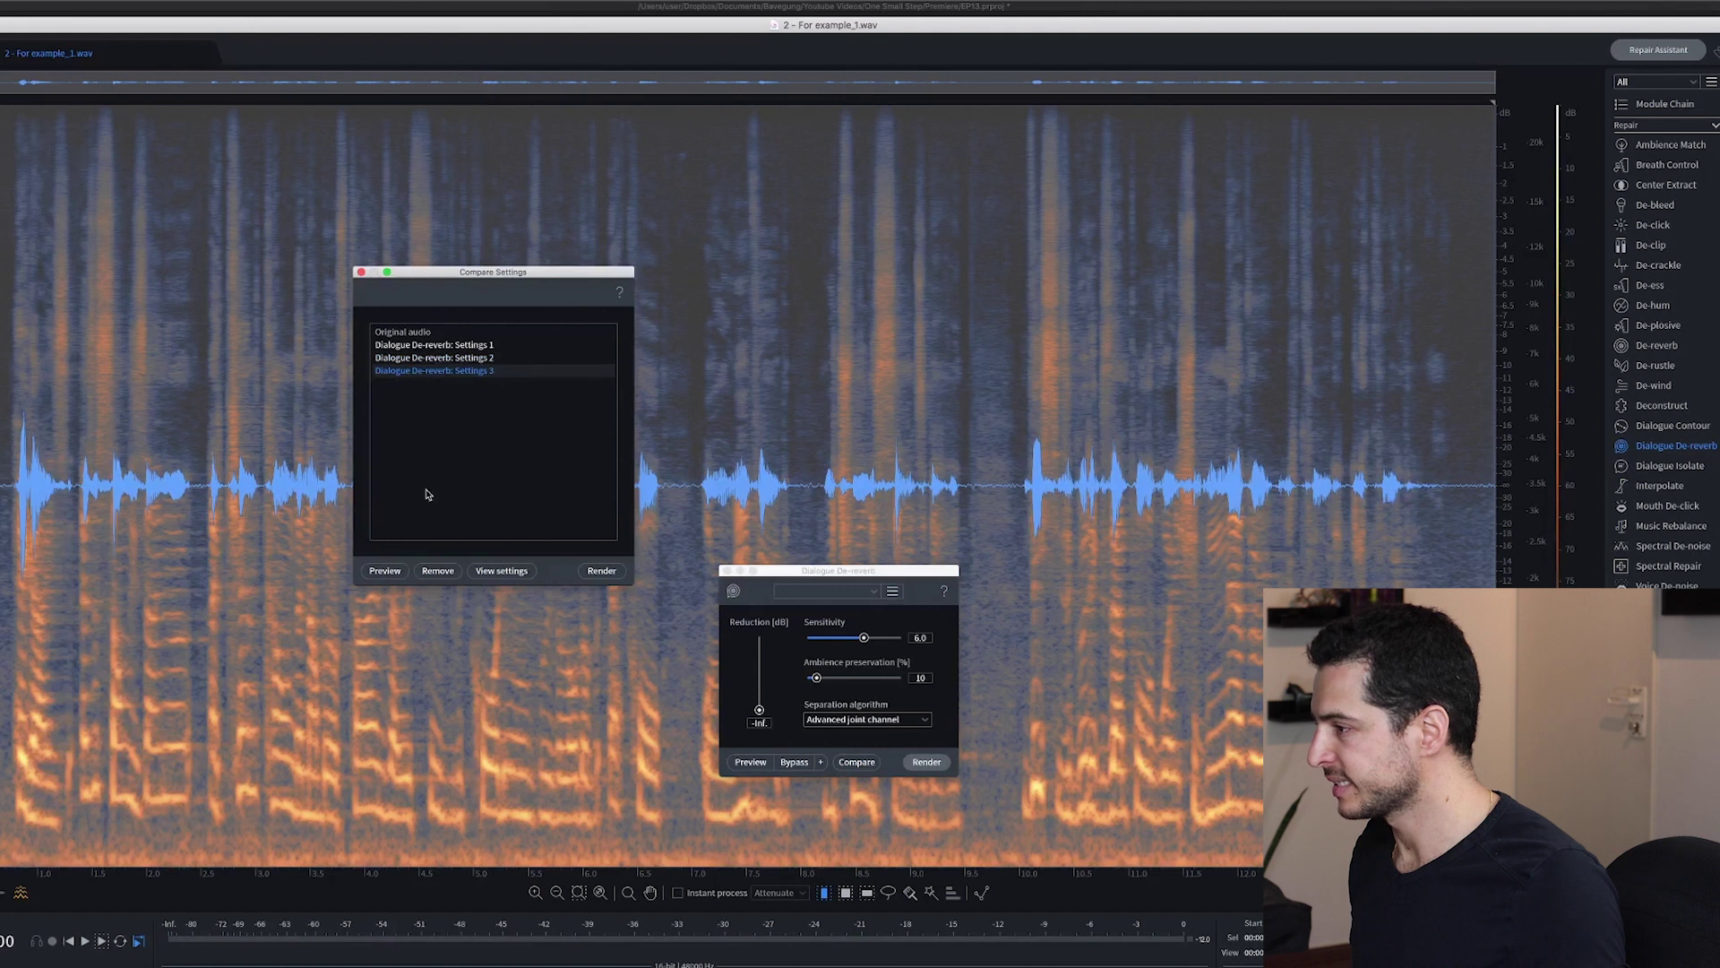
left_click(387, 572)
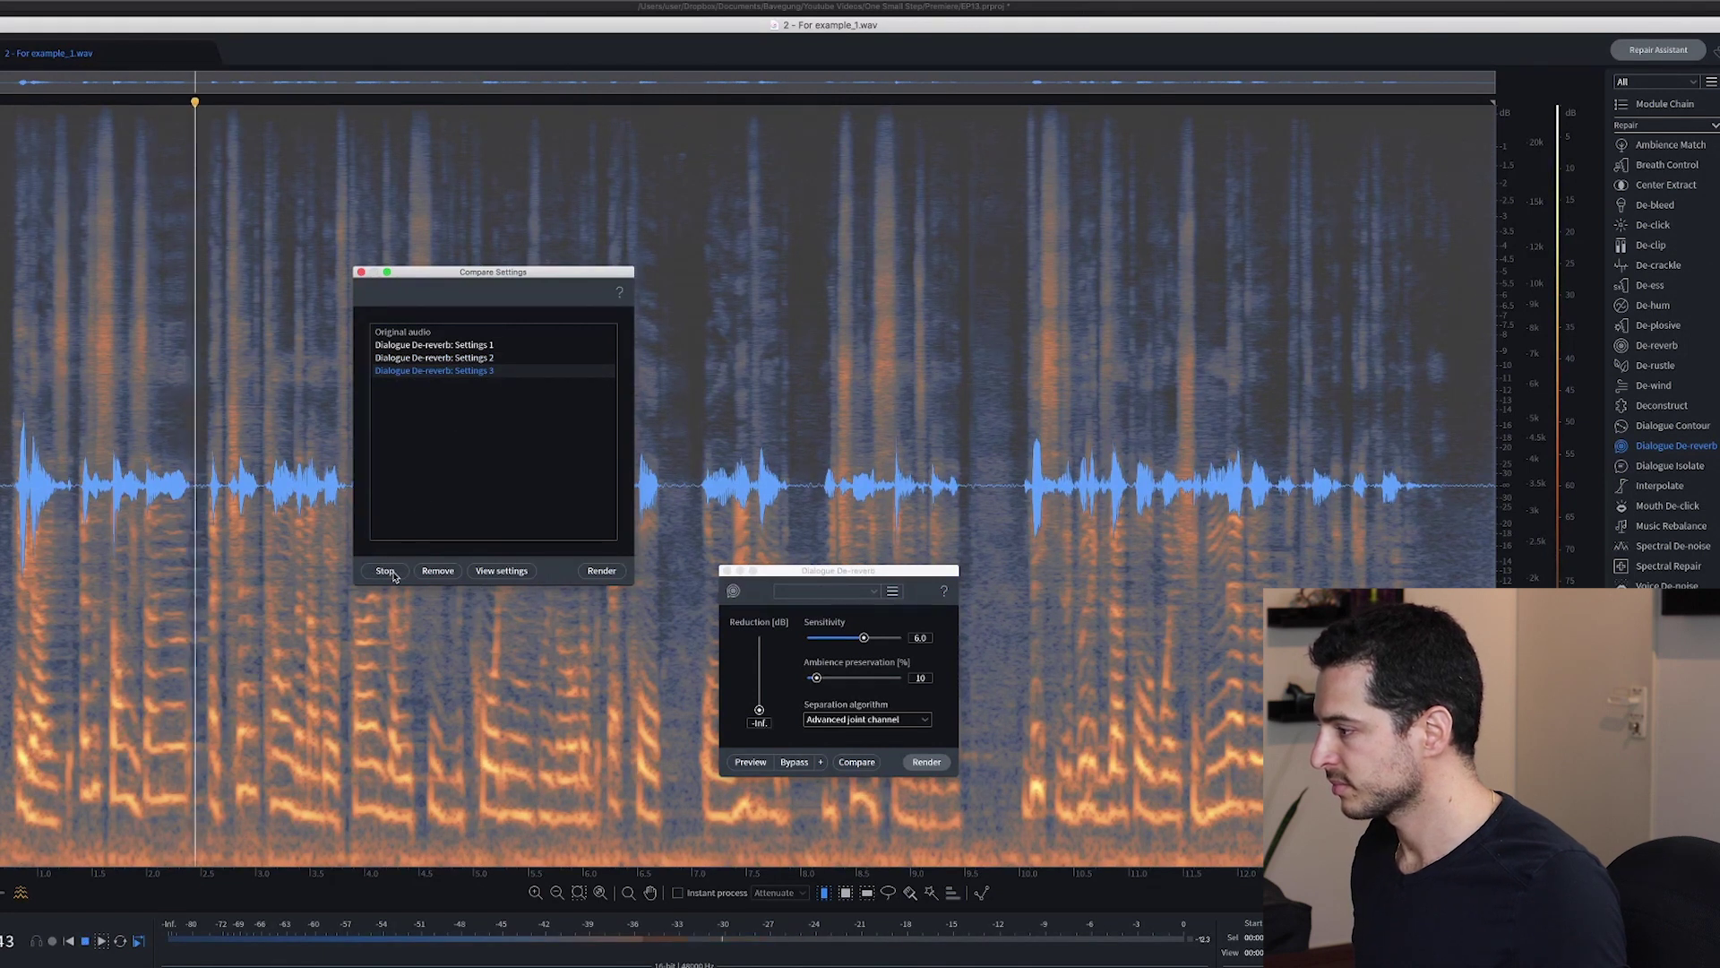
left_click(392, 573)
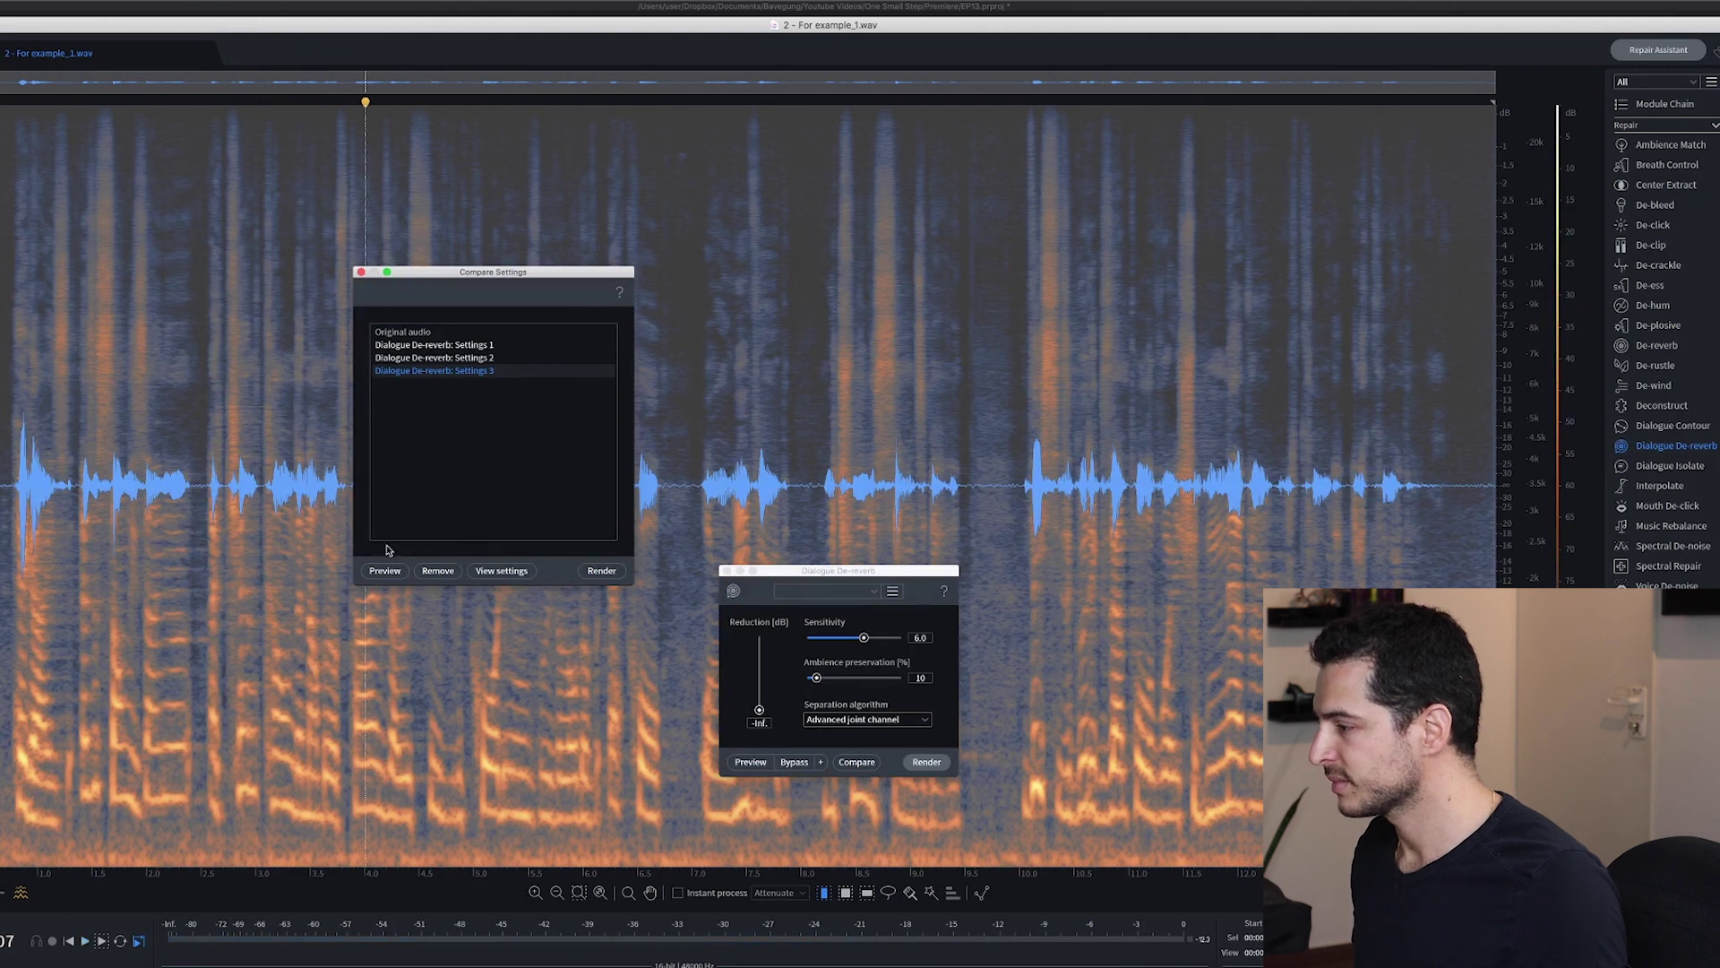
left_click(479, 346)
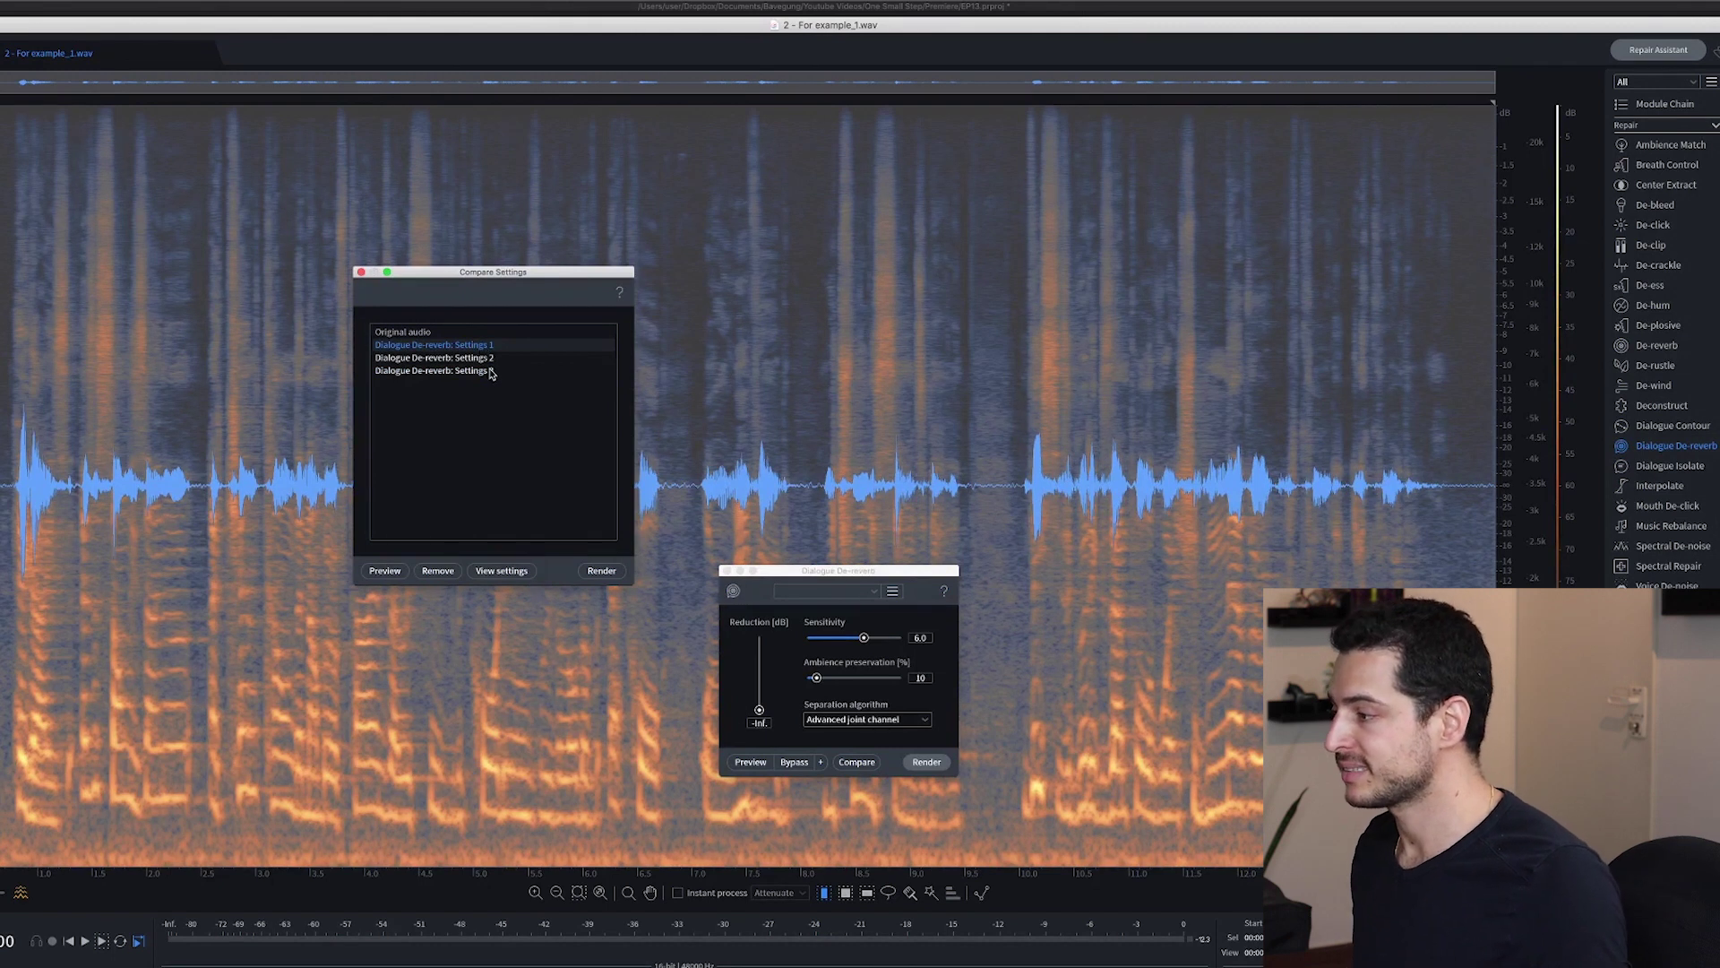
left_click(384, 572)
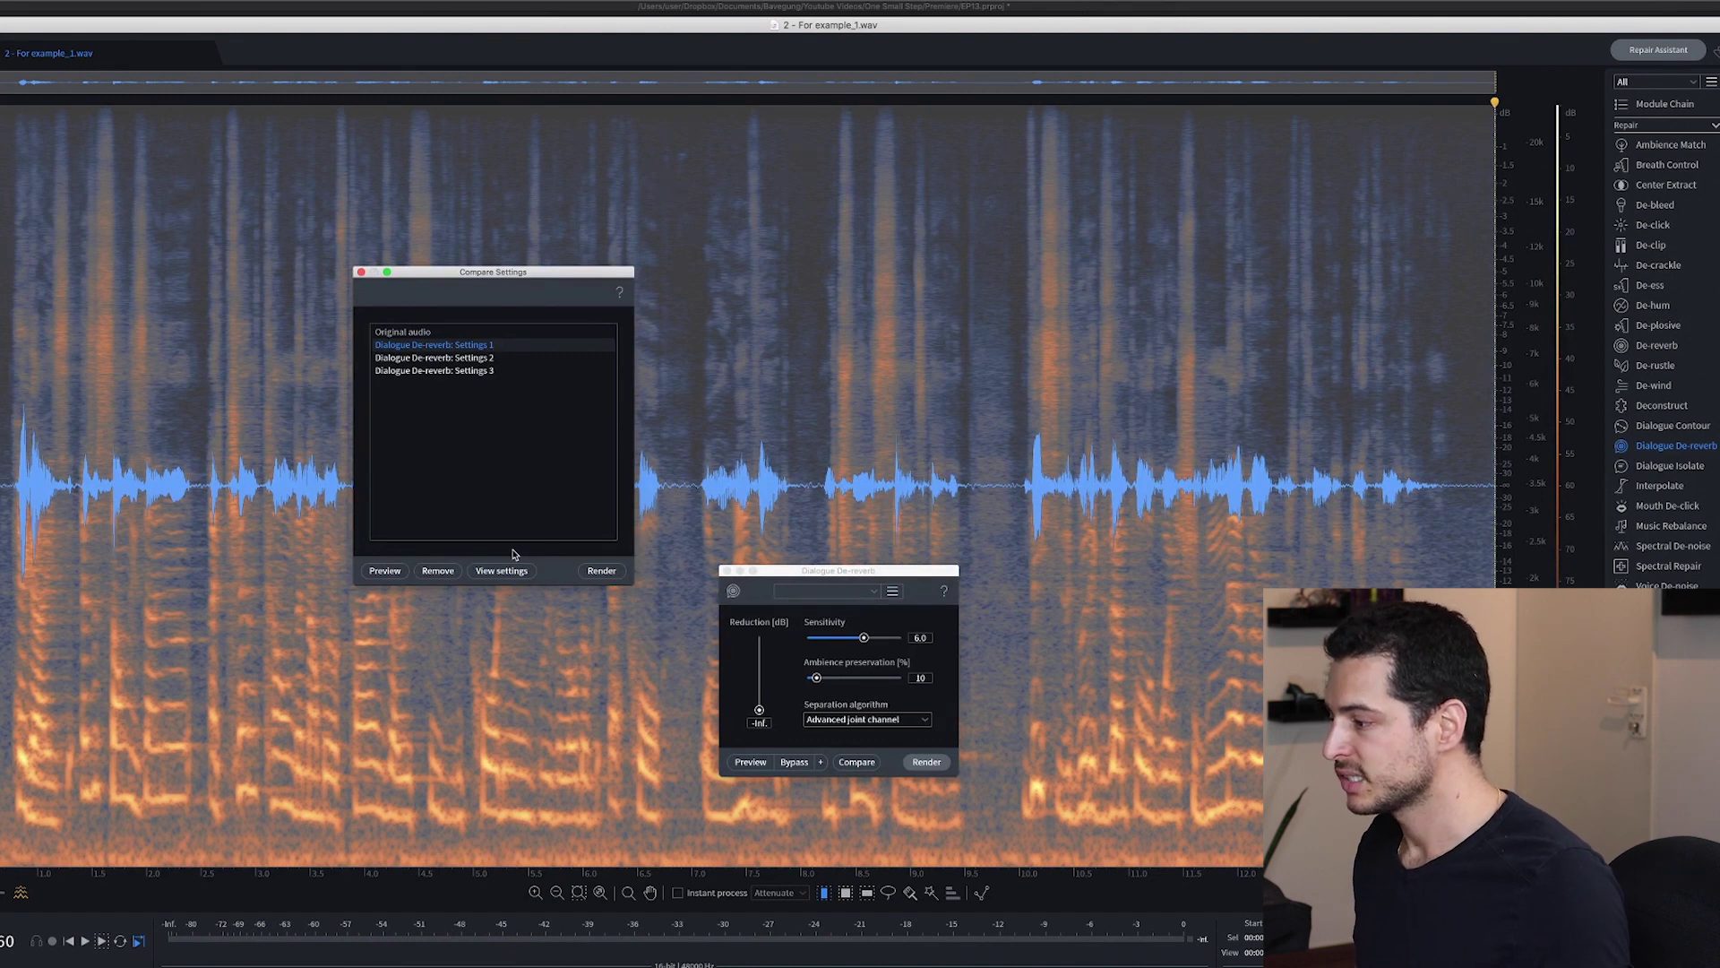
Starting from Settings 1, capture a De-reverb variant with Sensitivity 2.5 and Ambience preservation 0.
left_click(750, 647)
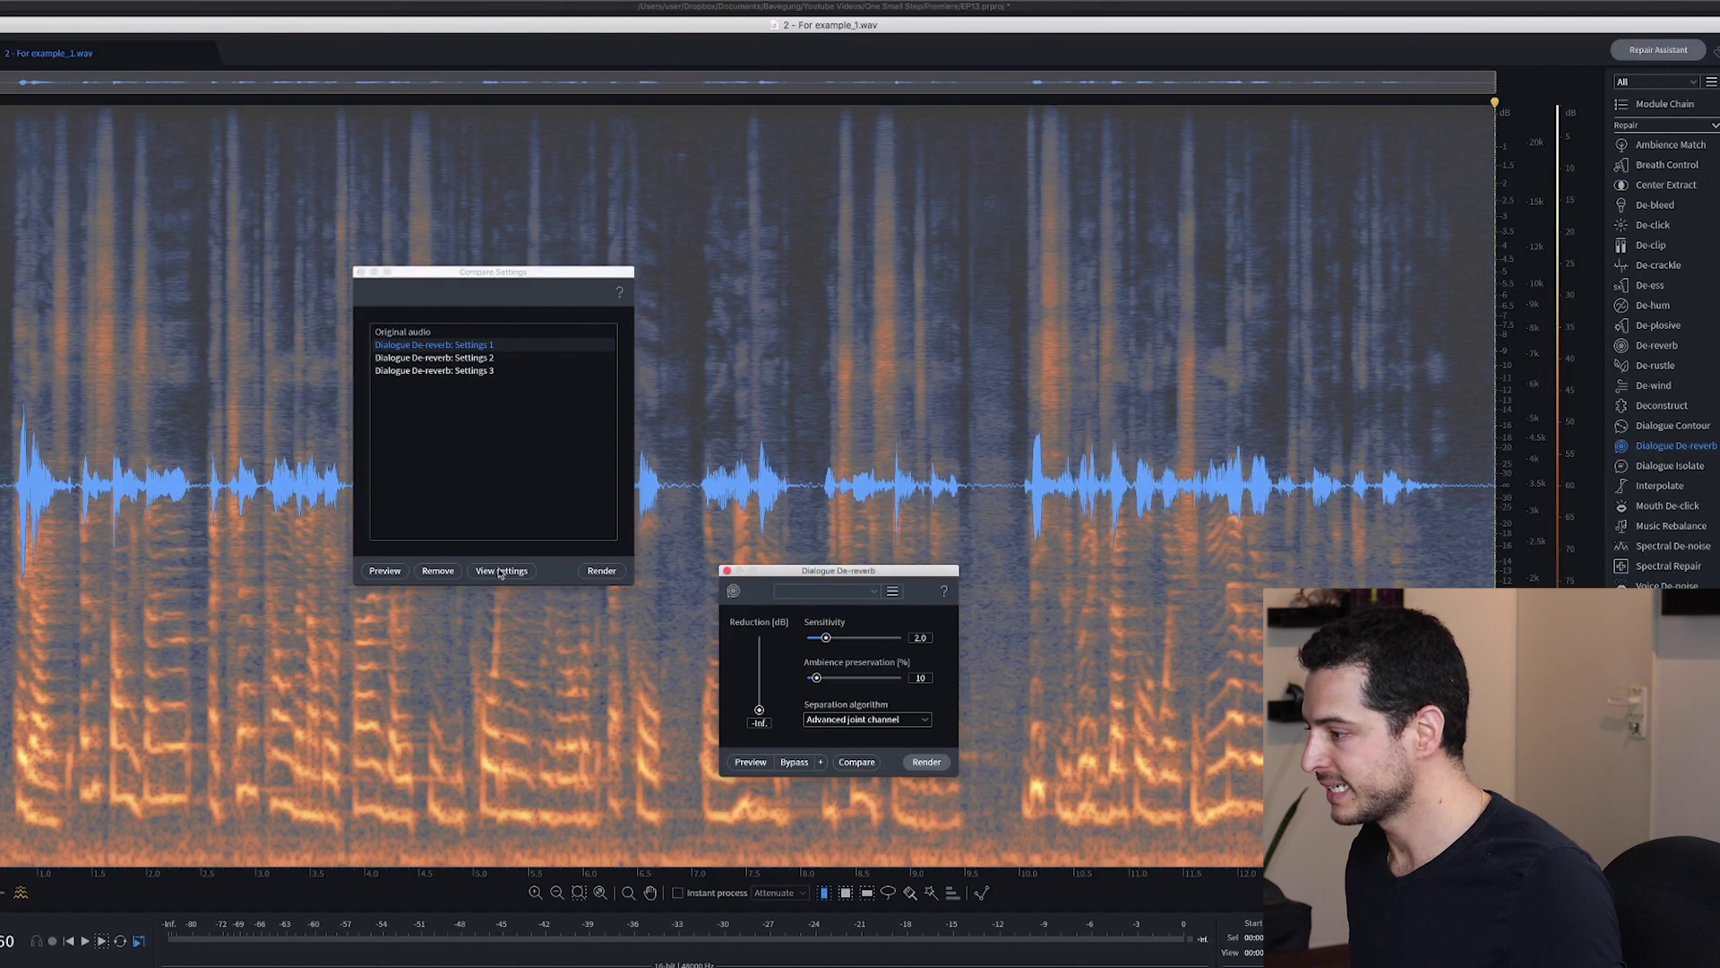
left_click_drag(844, 639, 828, 643)
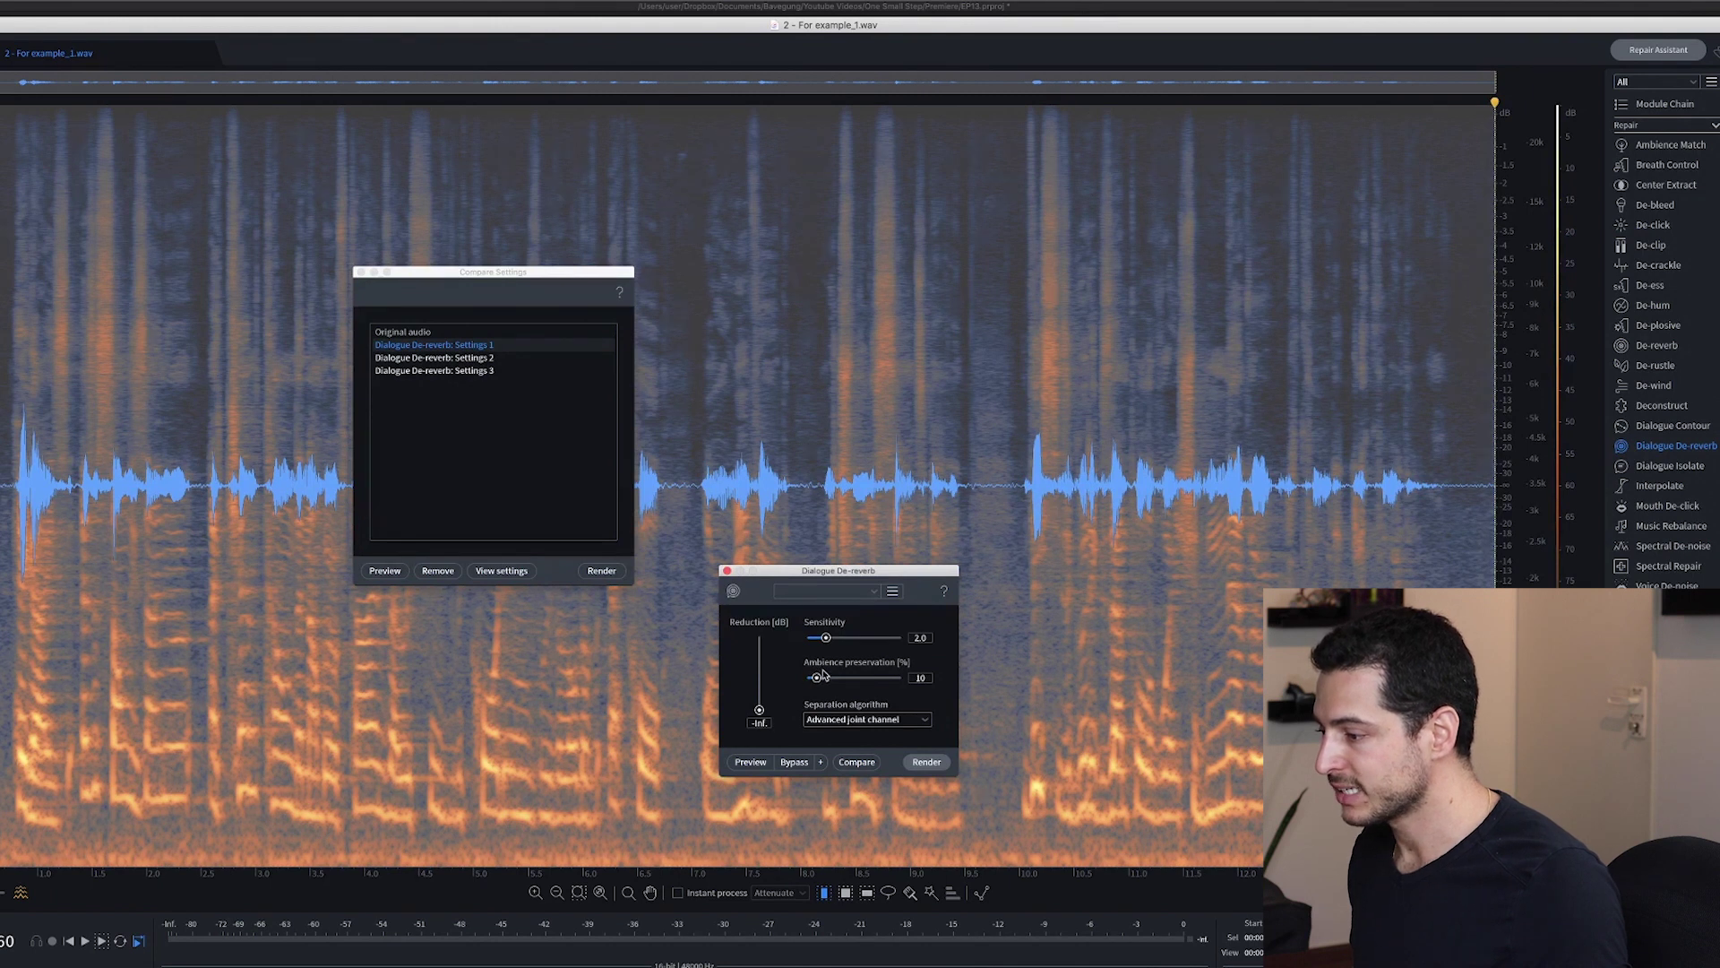
left_click_drag(816, 678, 811, 678)
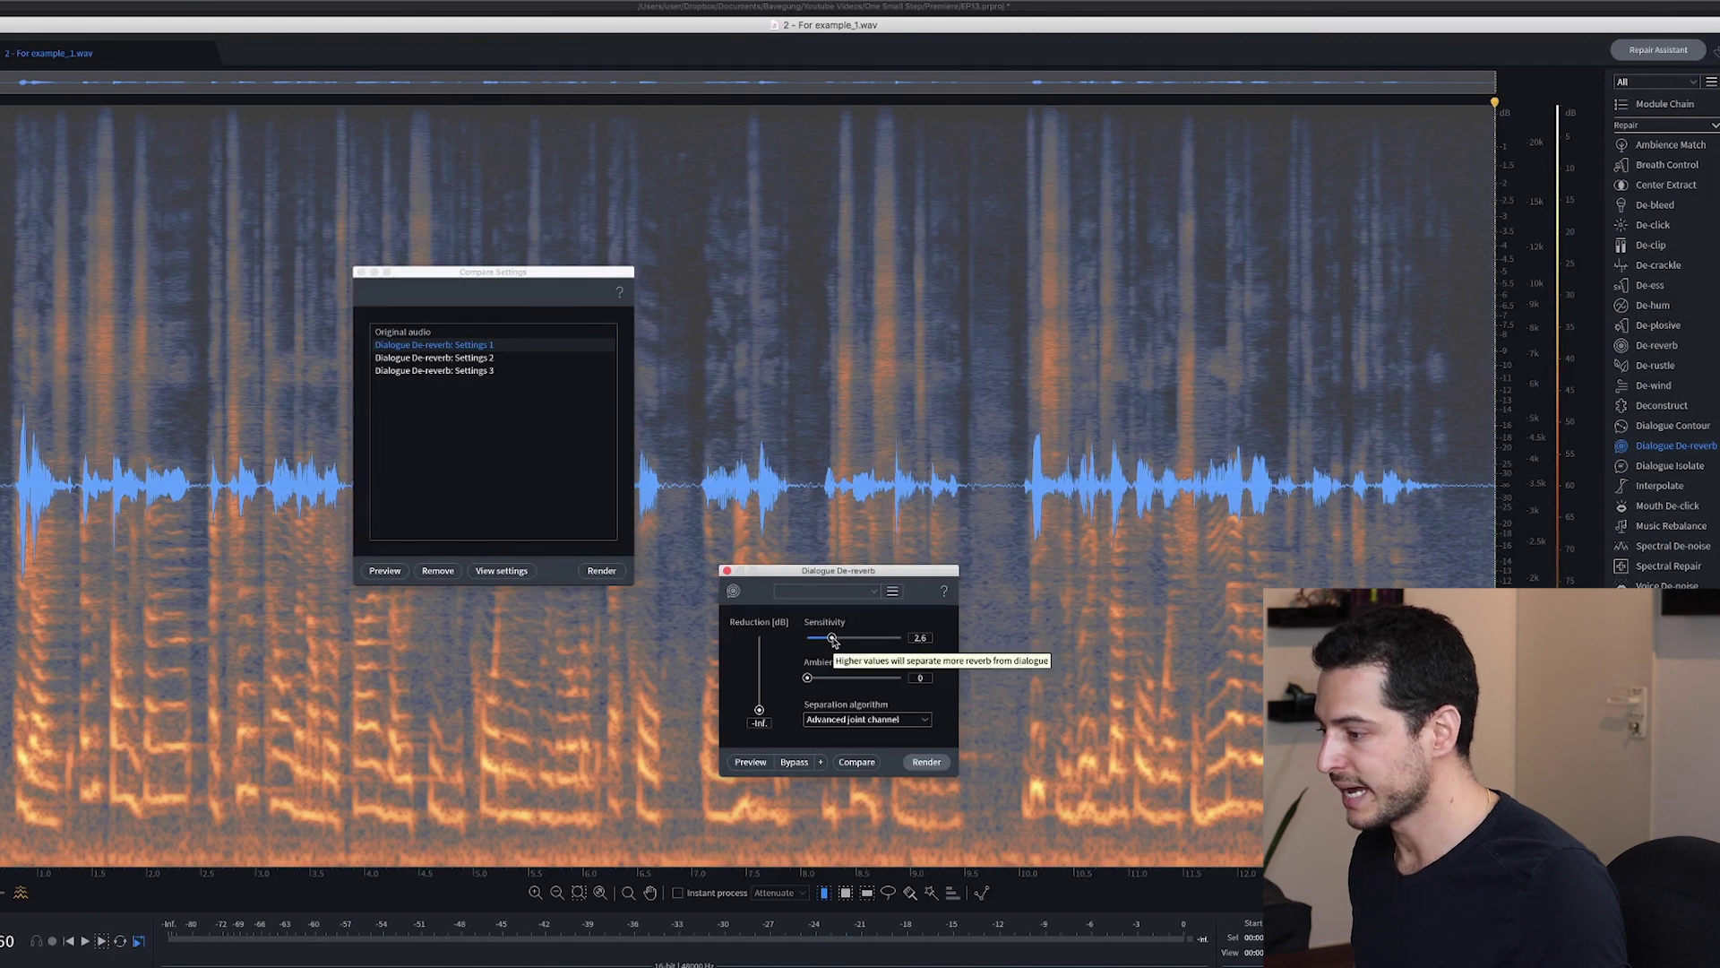
left_click(865, 765)
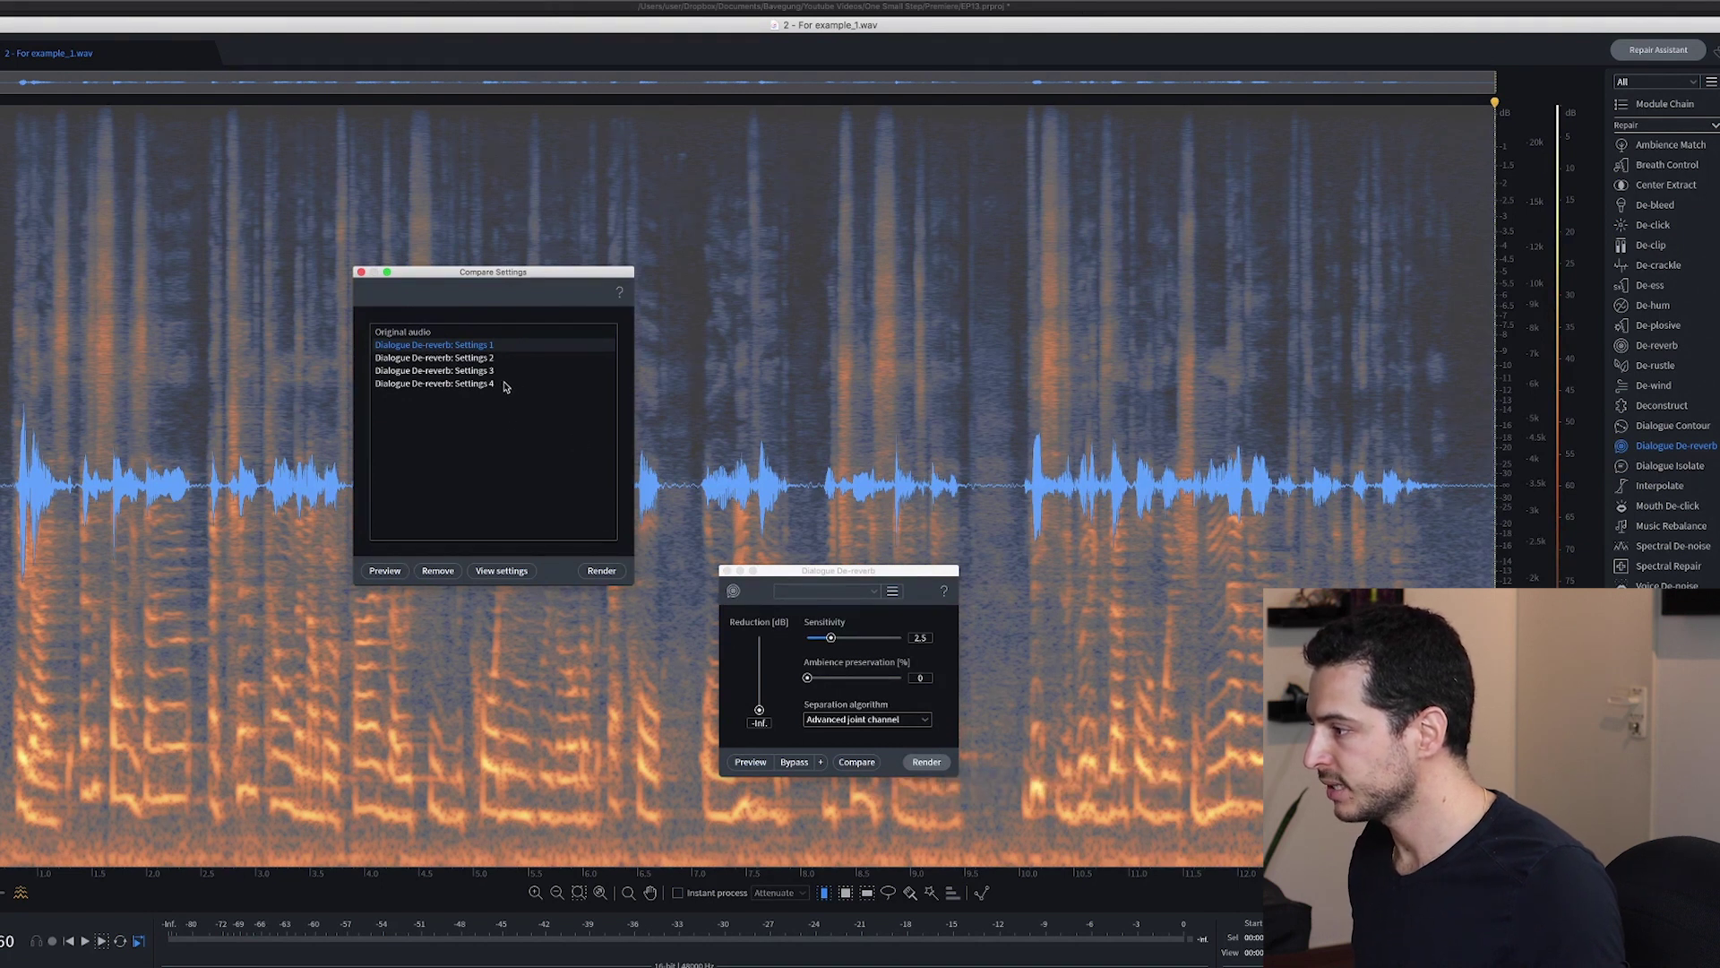
Preview the Dialogue De-reverb Settings 4 variant (Sensitivity 2.5, Ambience 0%).
left_click(466, 383)
left_click(393, 573)
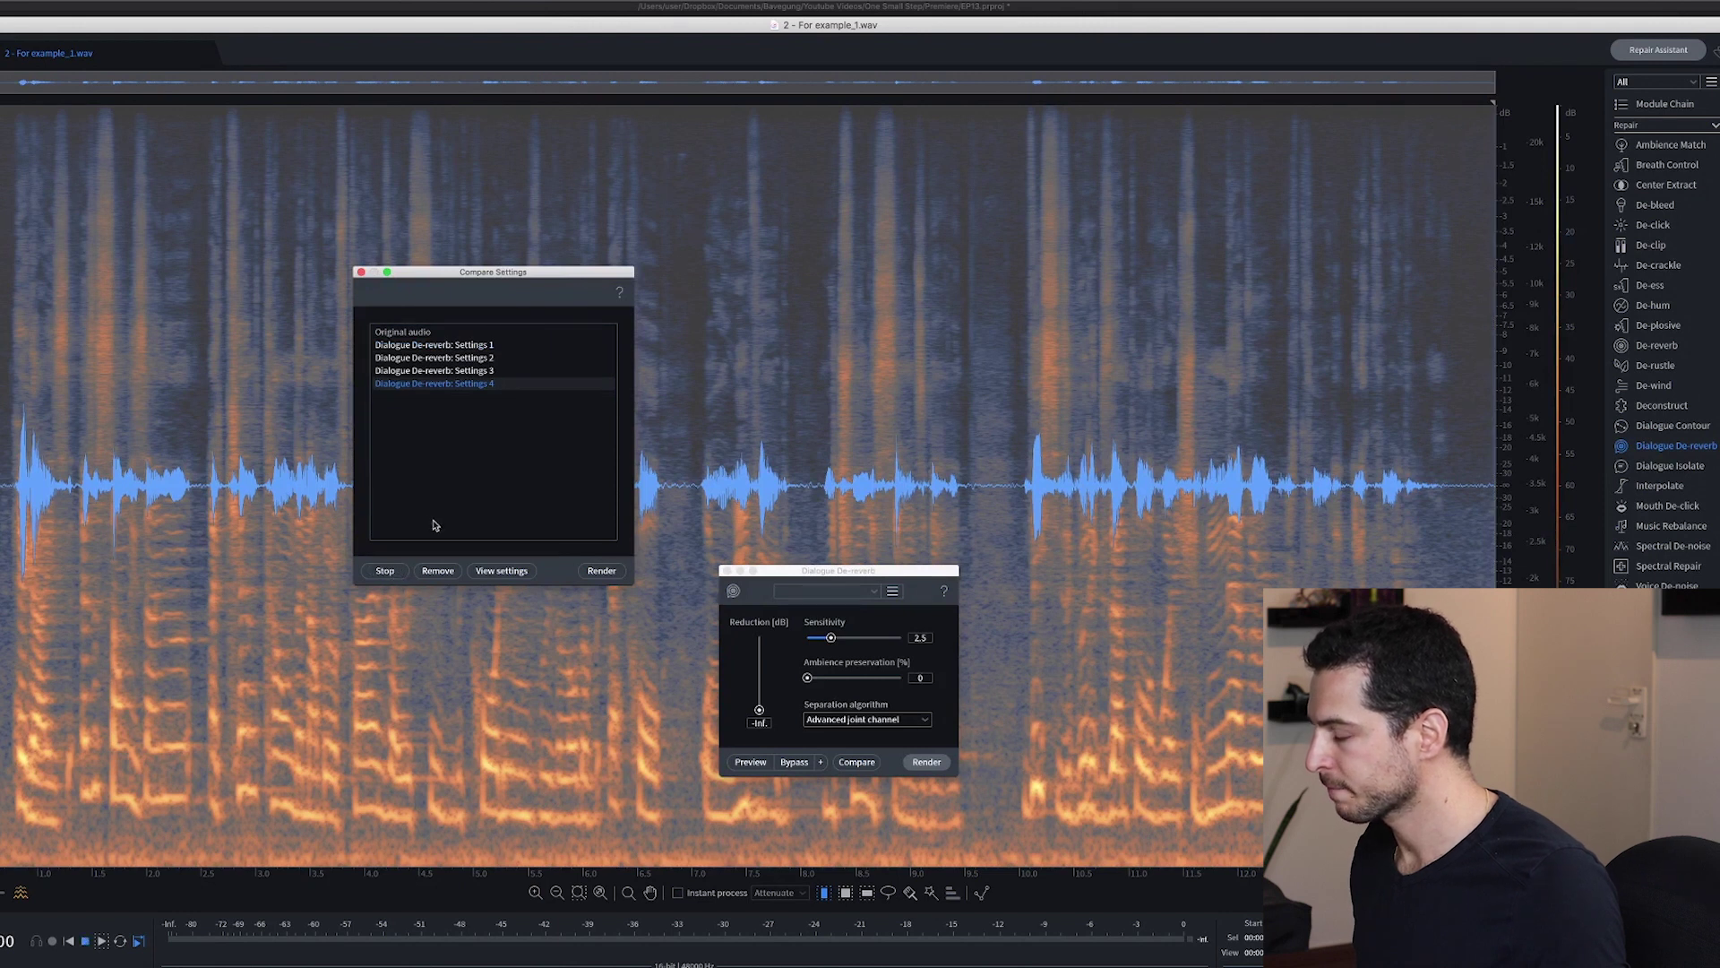